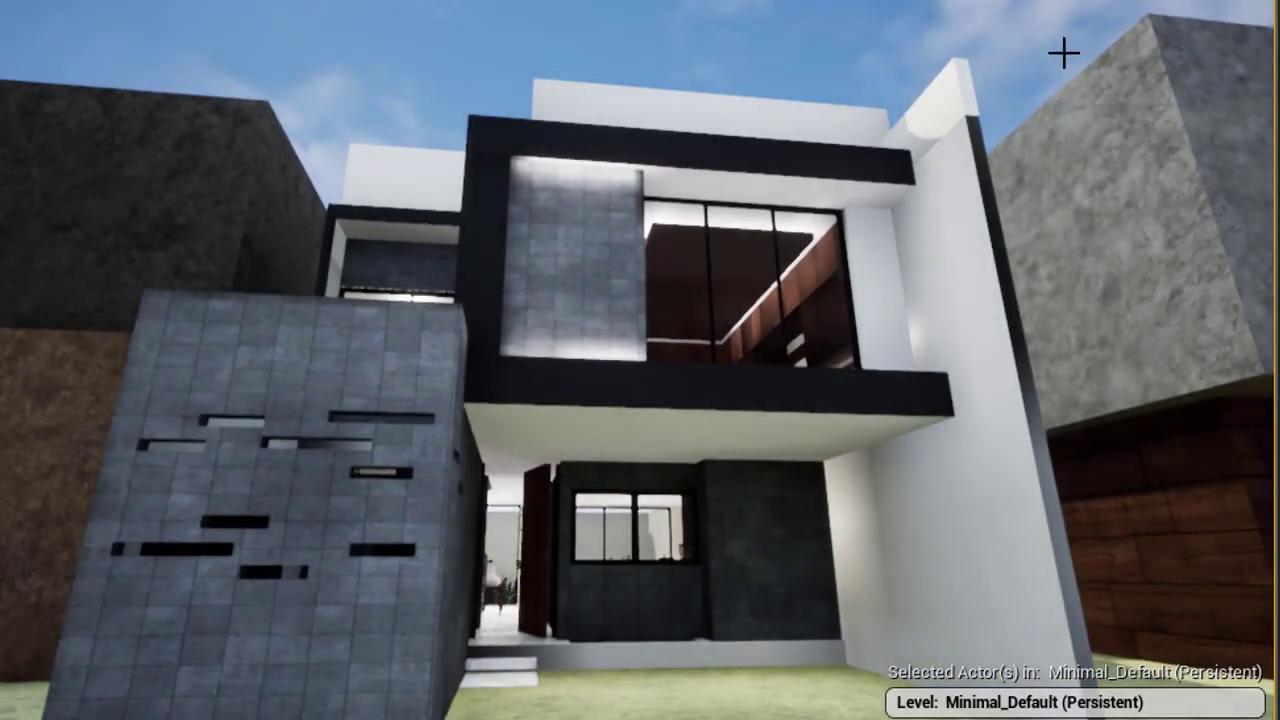
Set the Unreal camera speed to minimum and fly through the glass facade into the bedroom.
{"action": "left_click", "coordinate": [1217, 3]}
{"action": "left_click_drag", "start_coordinate": [1222, 43], "coordinate": [1205, 50]}
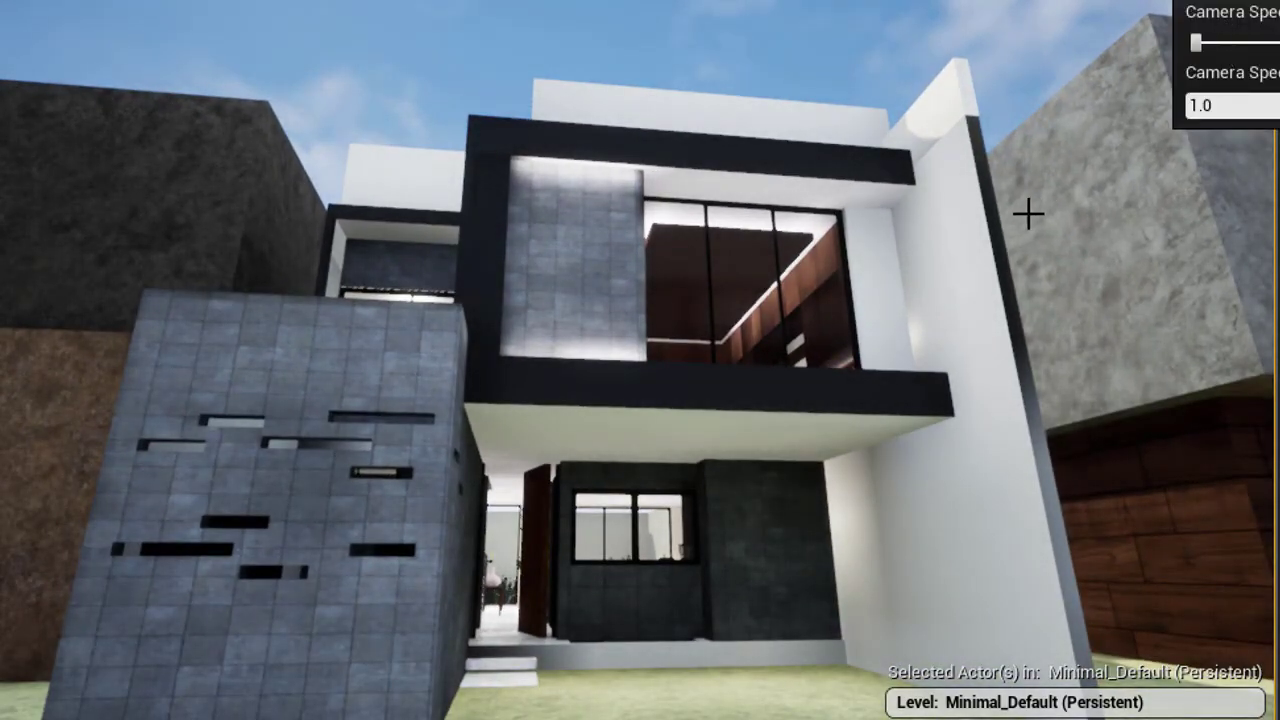
{"action": "mouse_move", "coordinate": [959, 290]}
{"action": "right_mouse_down"}
{"action": "mouse_move", "coordinate": [959, 330]}
{"action": "mouse_move", "coordinate": [959, 200]}
{"action": "mouse_move", "coordinate": [959, 260]}
{"action": "right_mouse_up"}
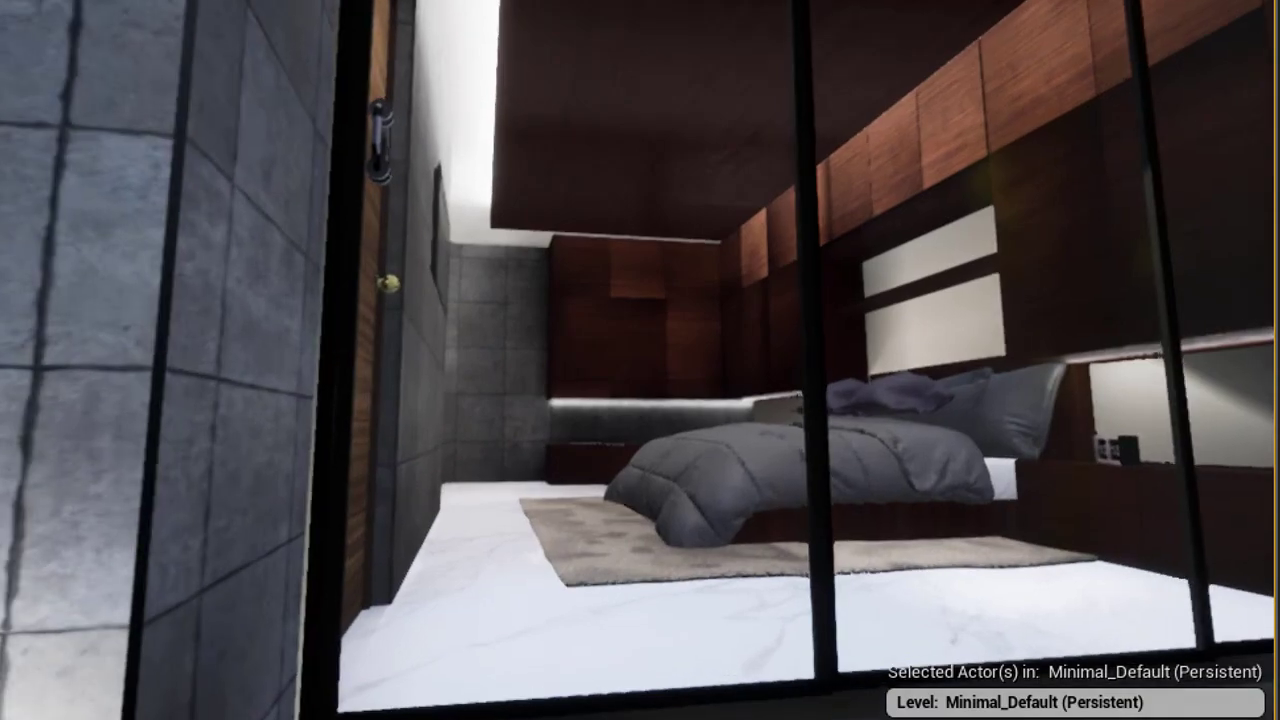
{"action": "mouse_move", "coordinate": [959, 260]}
{"action": "right_mouse_down"}
{"action": "mouse_move", "coordinate": [959, 290]}
{"action": "mouse_move", "coordinate": [1010, 290]}
{"action": "mouse_move", "coordinate": [880, 290]}
{"action": "right_mouse_up"}
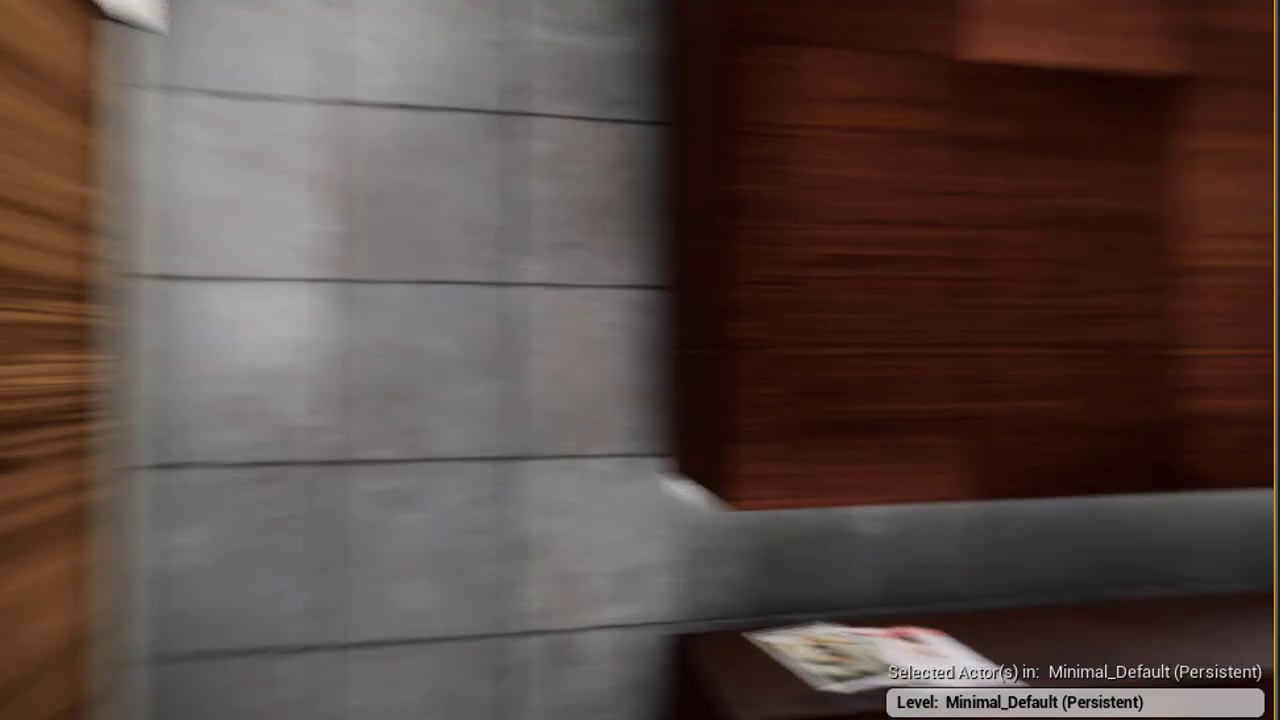
{"action": "right_click_drag", "start_coordinate": [880, 290], "coordinate": [640, 290]}
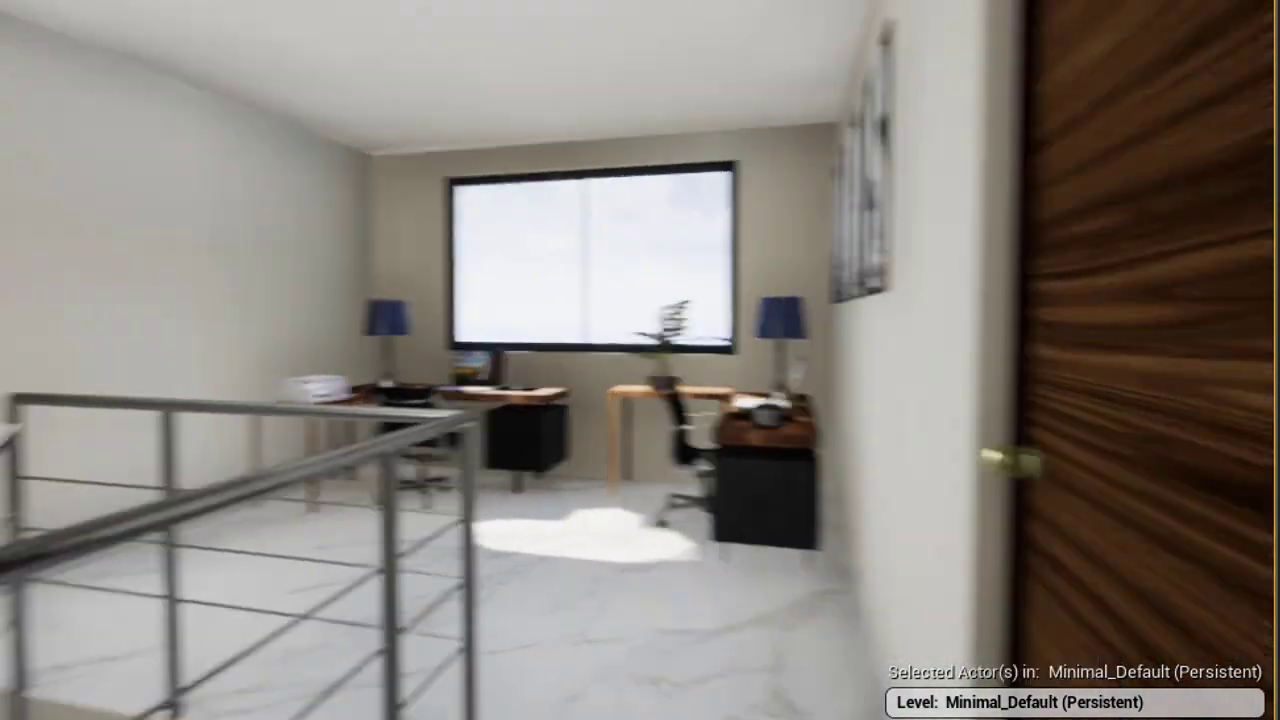
Fly the camera from the upstairs office into the next bedroom.
{"action": "right_click_drag", "start_coordinate": [640, 290], "coordinate": [880, 290]}
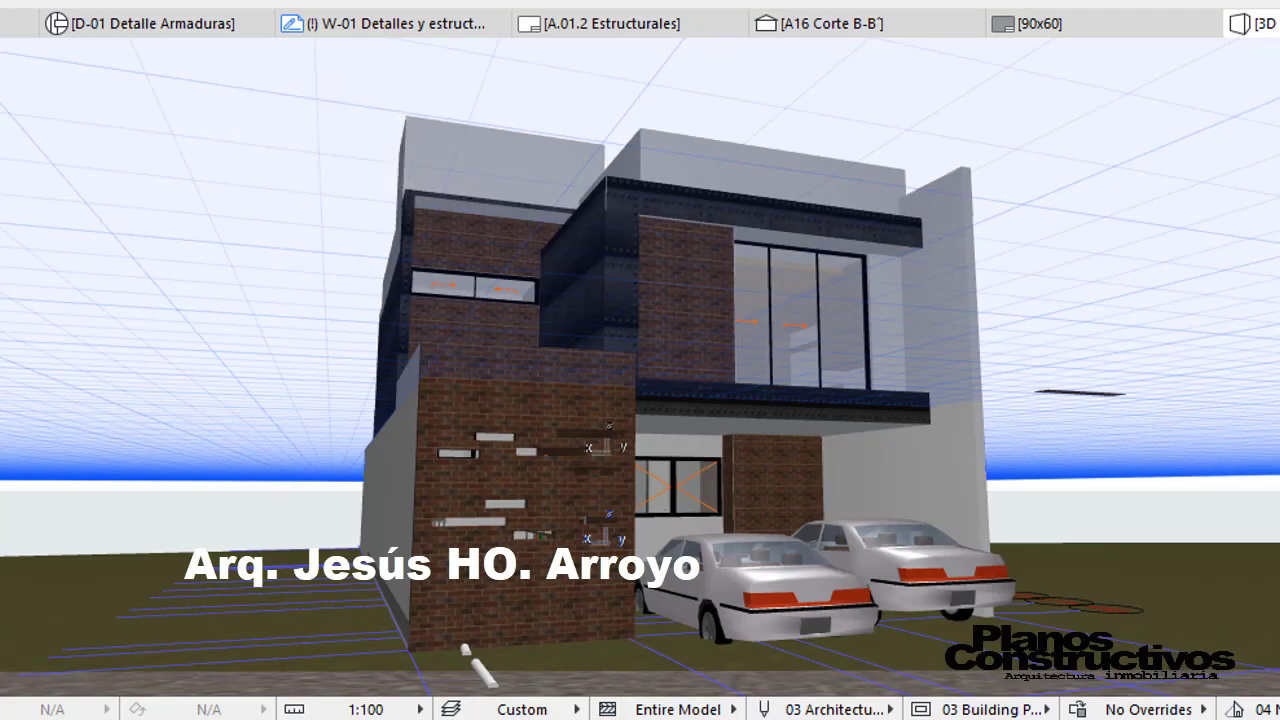
Start 3D Explore and walk up to the facade and through the green door.
{"action": "key", "text": "shift+F3"}
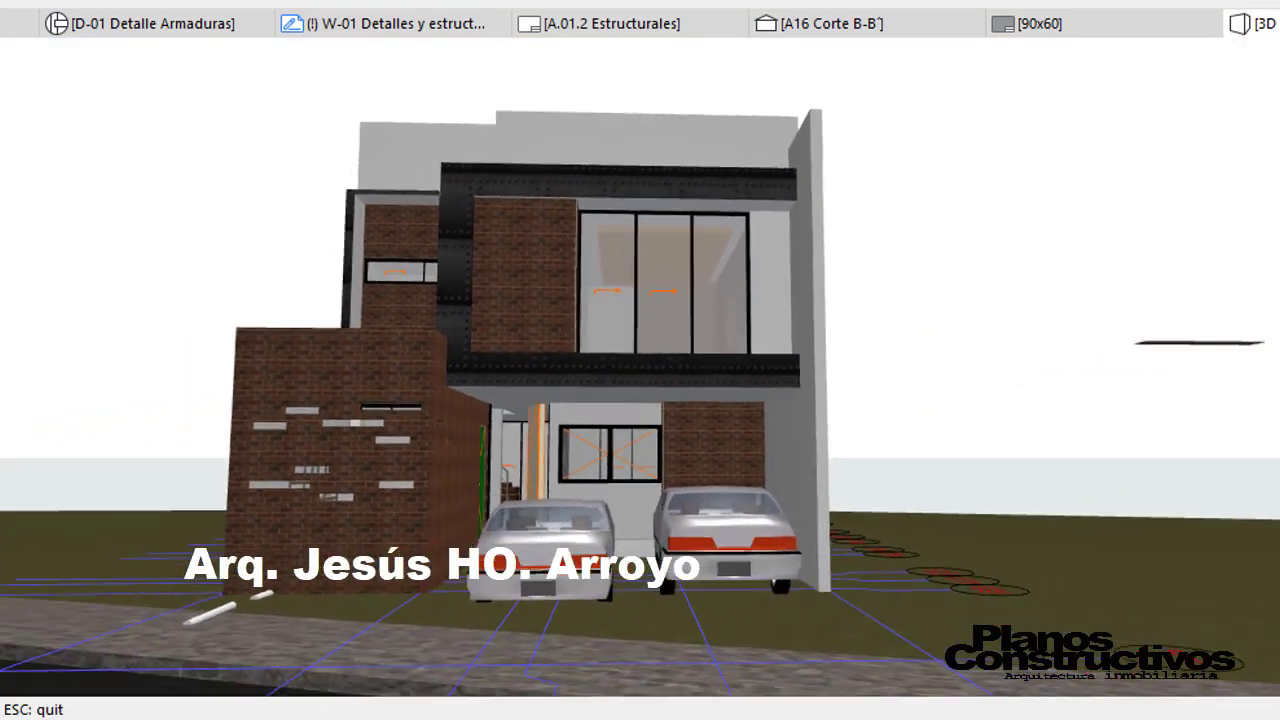
{"action": "key", "text": "Up"}
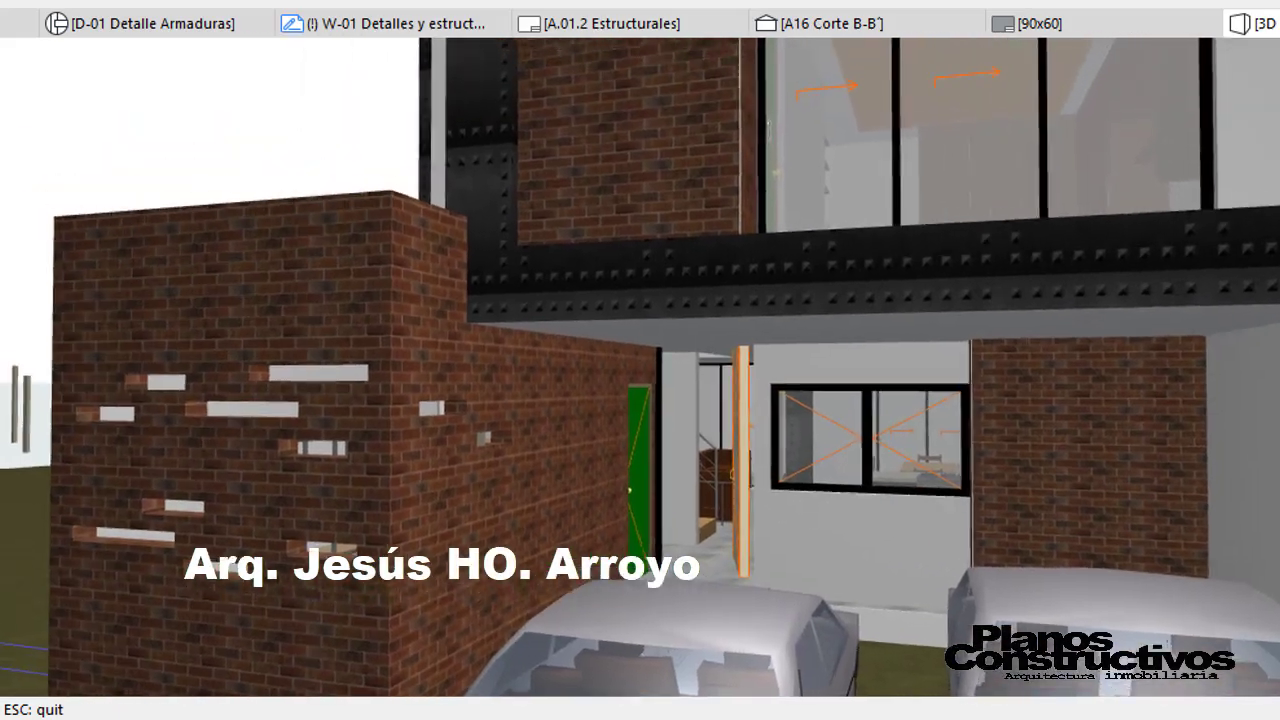
{"action": "key", "text": "Left"}
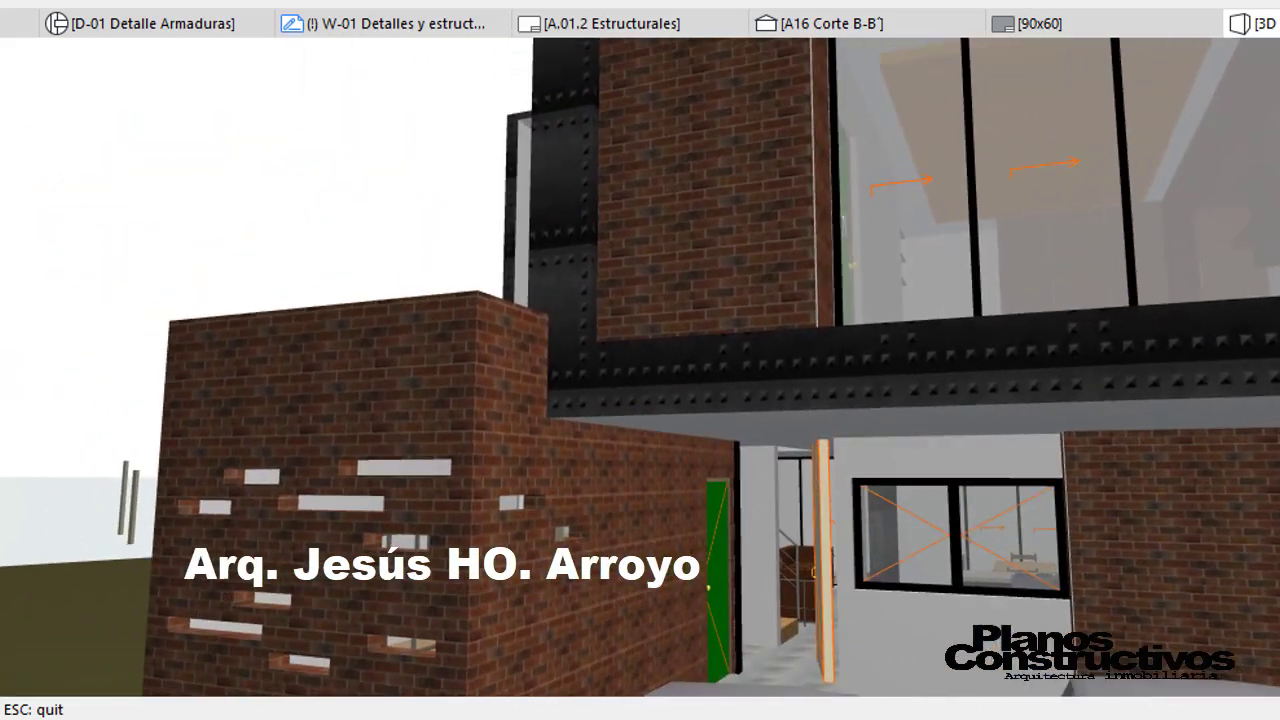
{"action": "key", "text": "Right"}
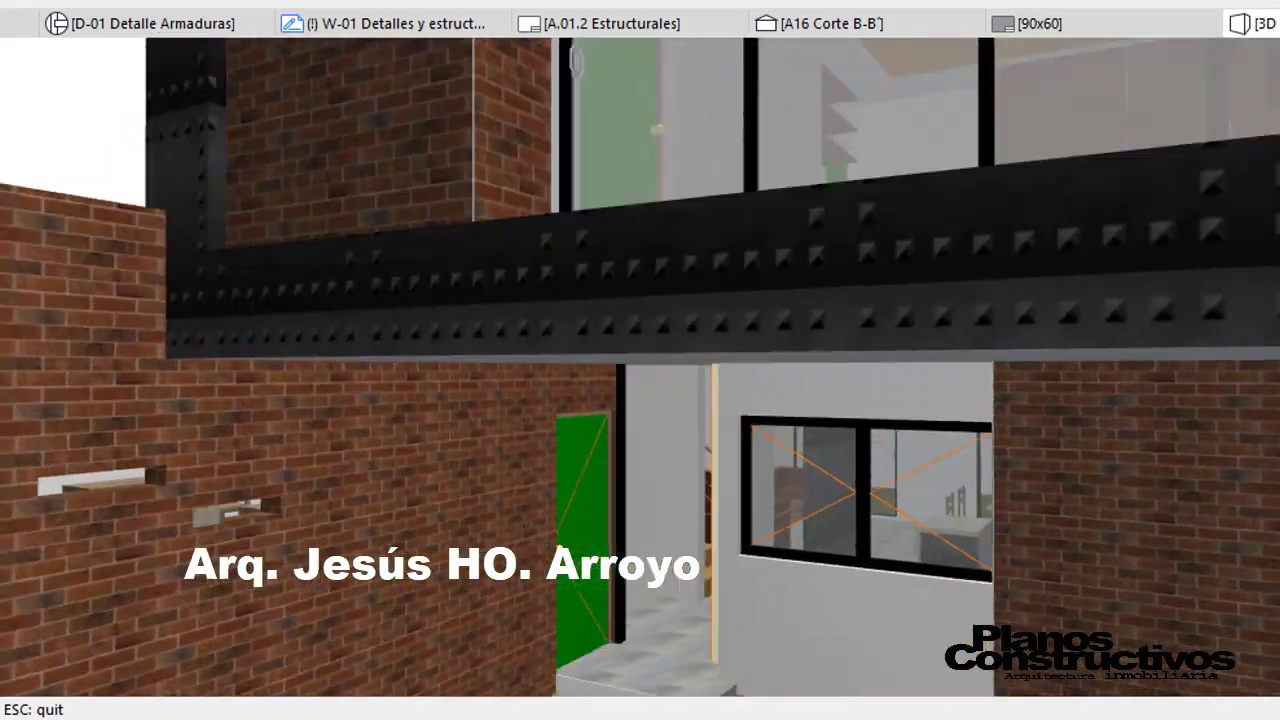
{"action": "key", "text": "Up"}
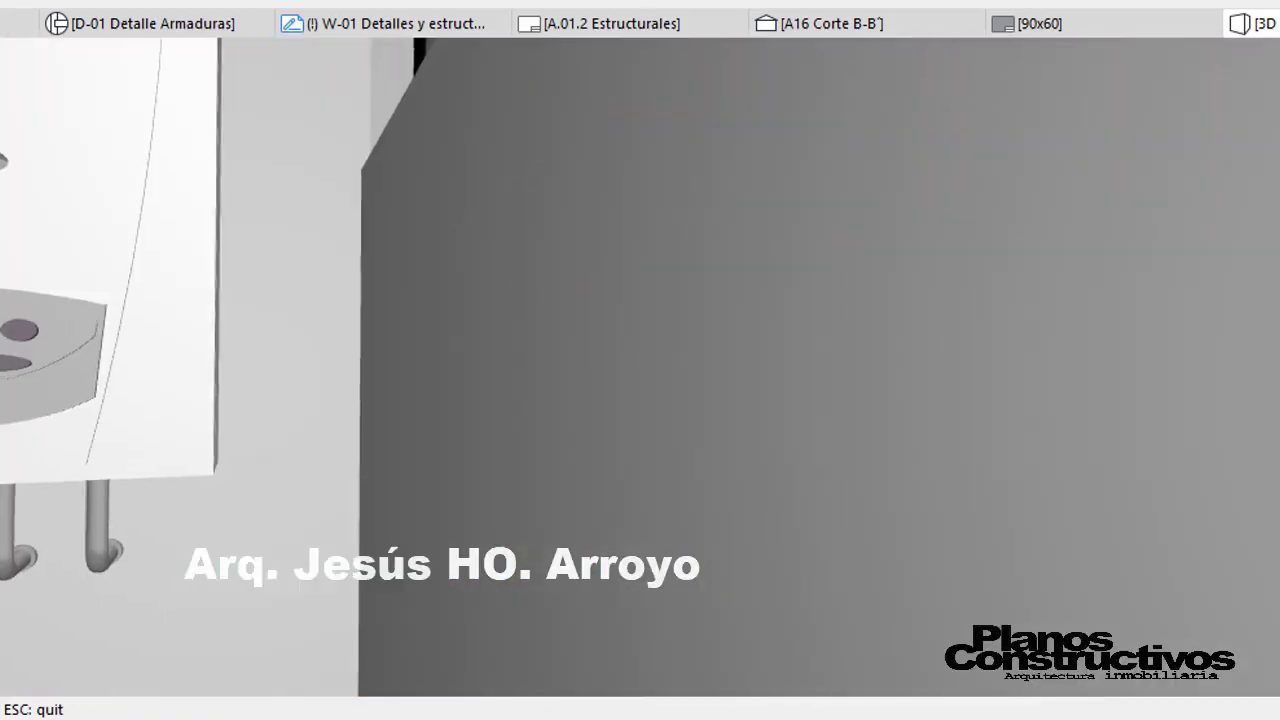
Look around the laundry, staircase and upper floor, then back out to the facade and quit Explore.
{"action": "key", "text": "Down"}
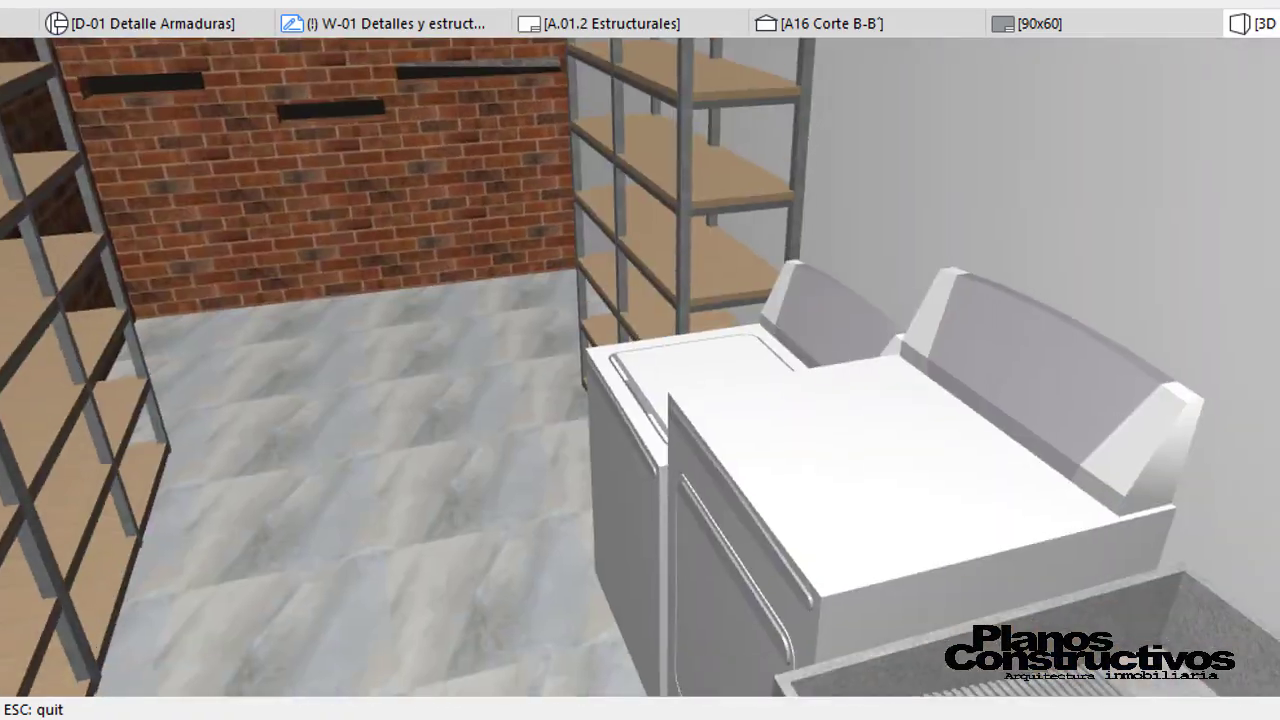
{"action": "key", "text": "Left"}
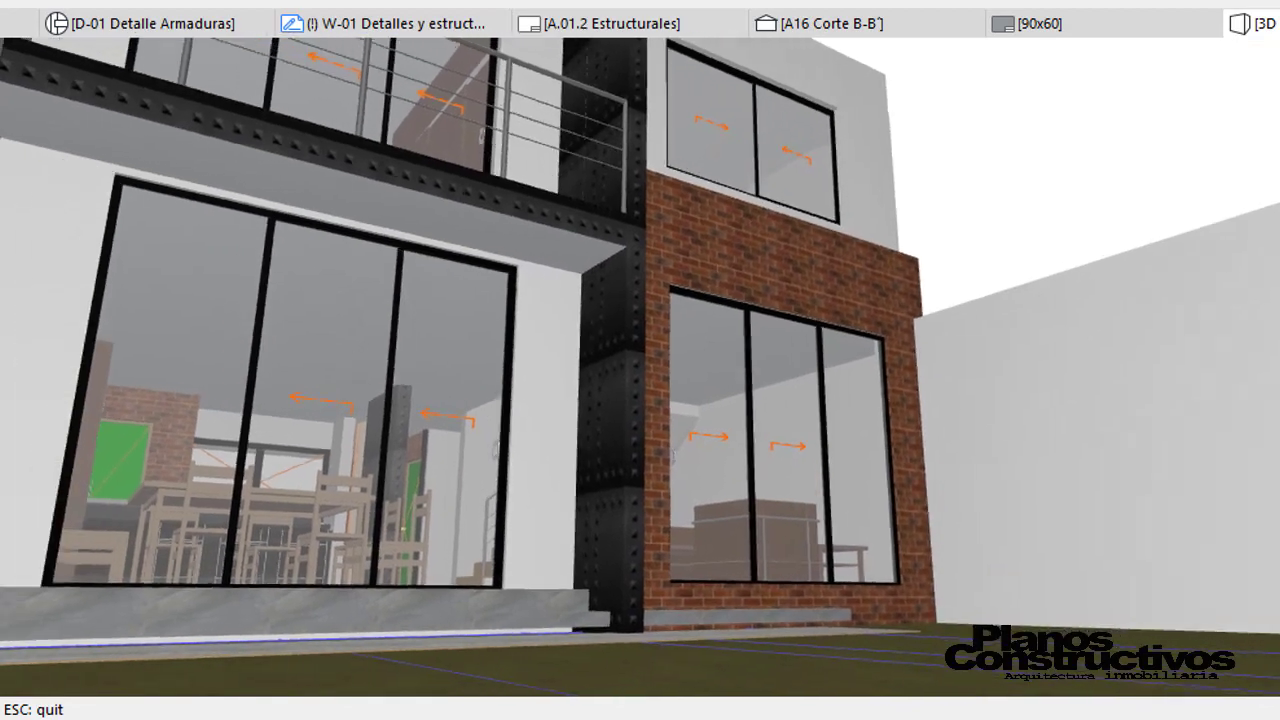
{"action": "key", "text": "Down"}
{"action": "key", "text": "Up"}
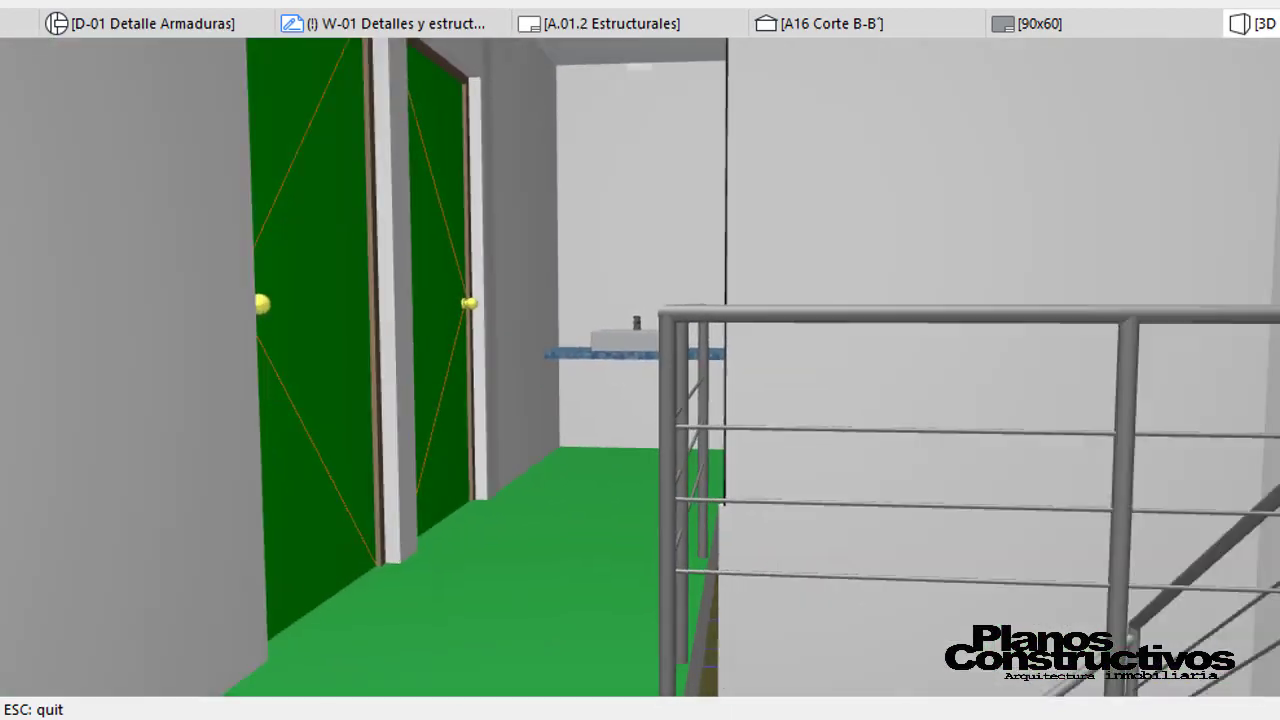
{"action": "key", "text": "Up"}
{"action": "key", "text": "Down"}
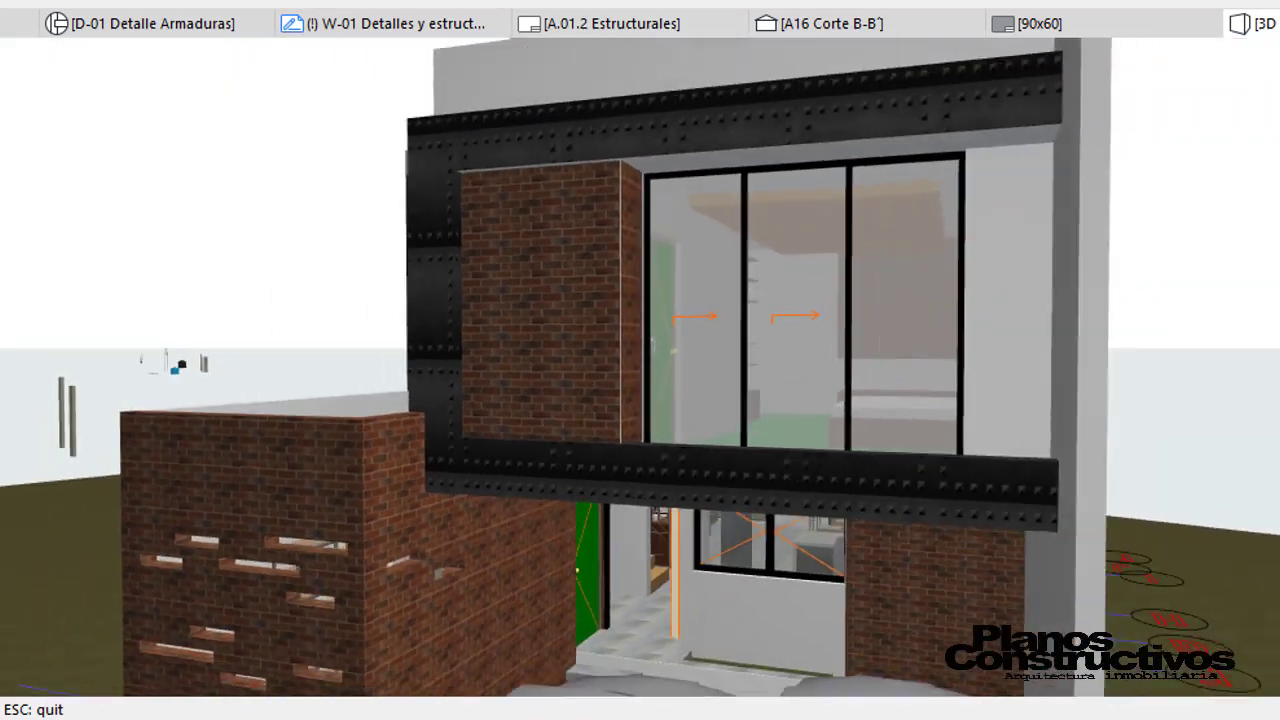
{"action": "key", "text": "Escape"}
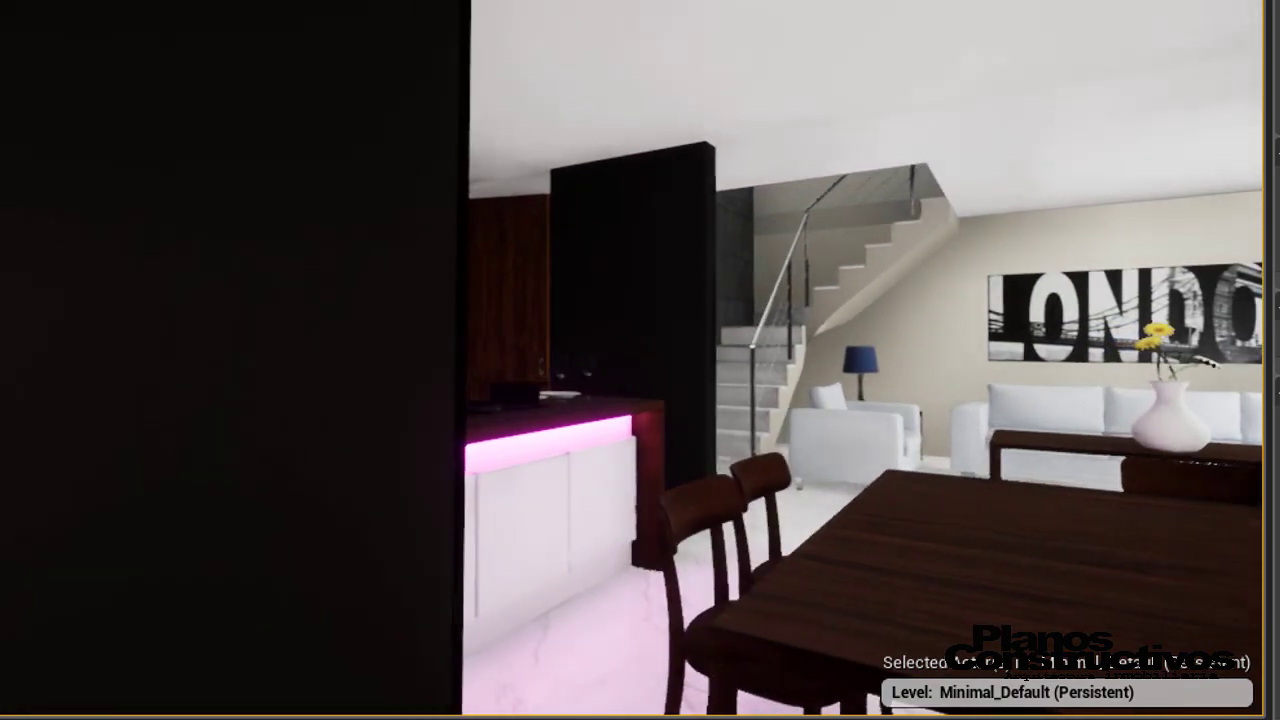
Bring the ARCHICAD 3D model window to the front from the taskbar.
{"action": "mouse_move", "coordinate": [208, 716]}
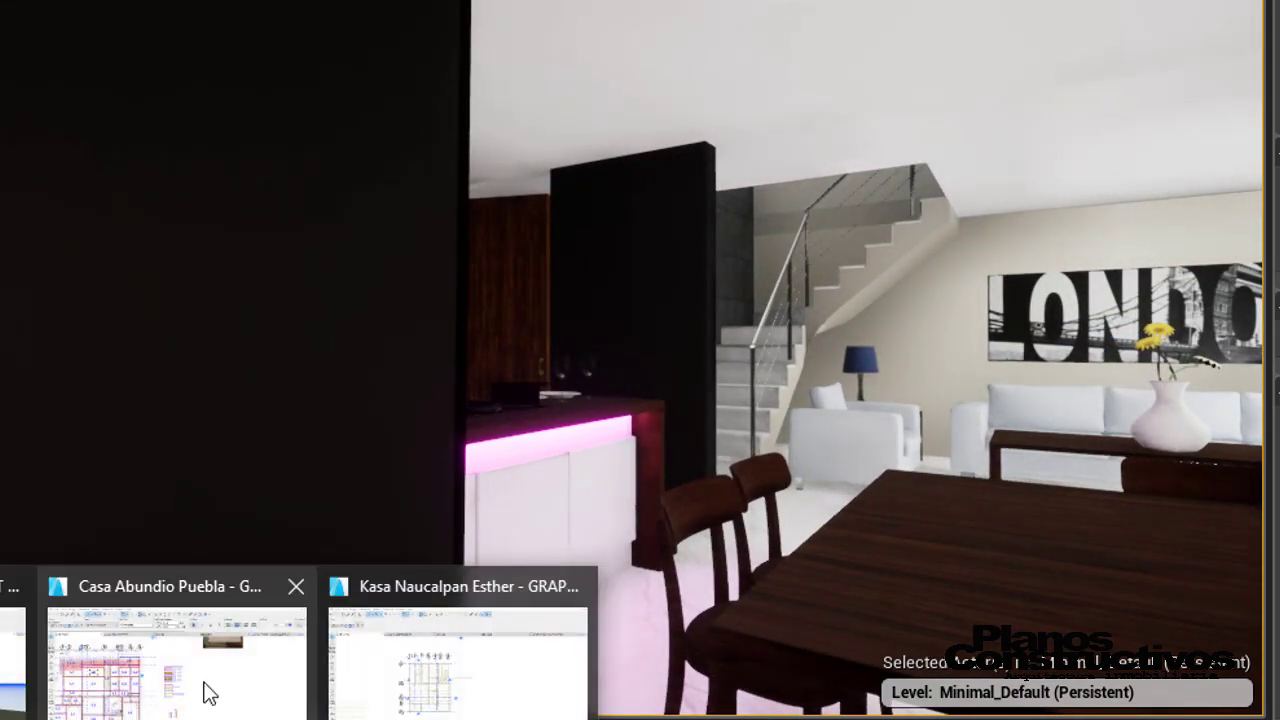
{"action": "left_click", "coordinate": [55, 700]}
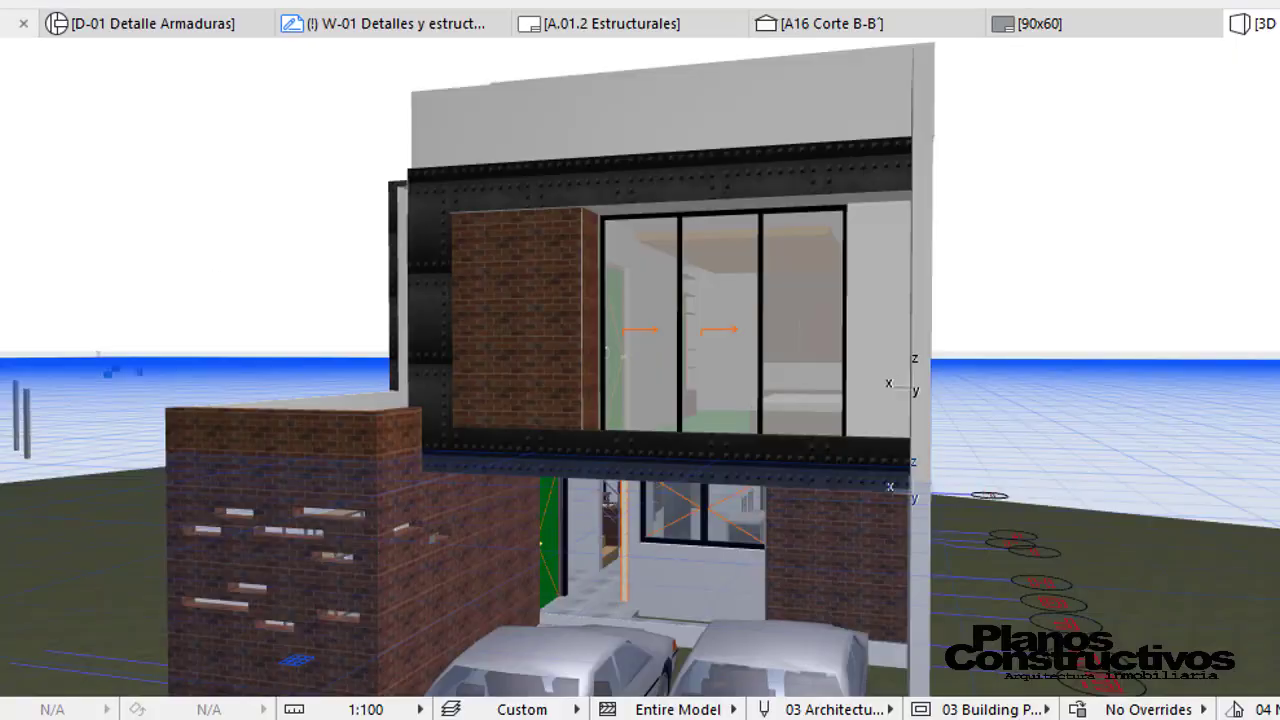
Switch to the floor plan and apply the 01 Site layer combination.
{"action": "key", "text": "ctrl+Tab"}
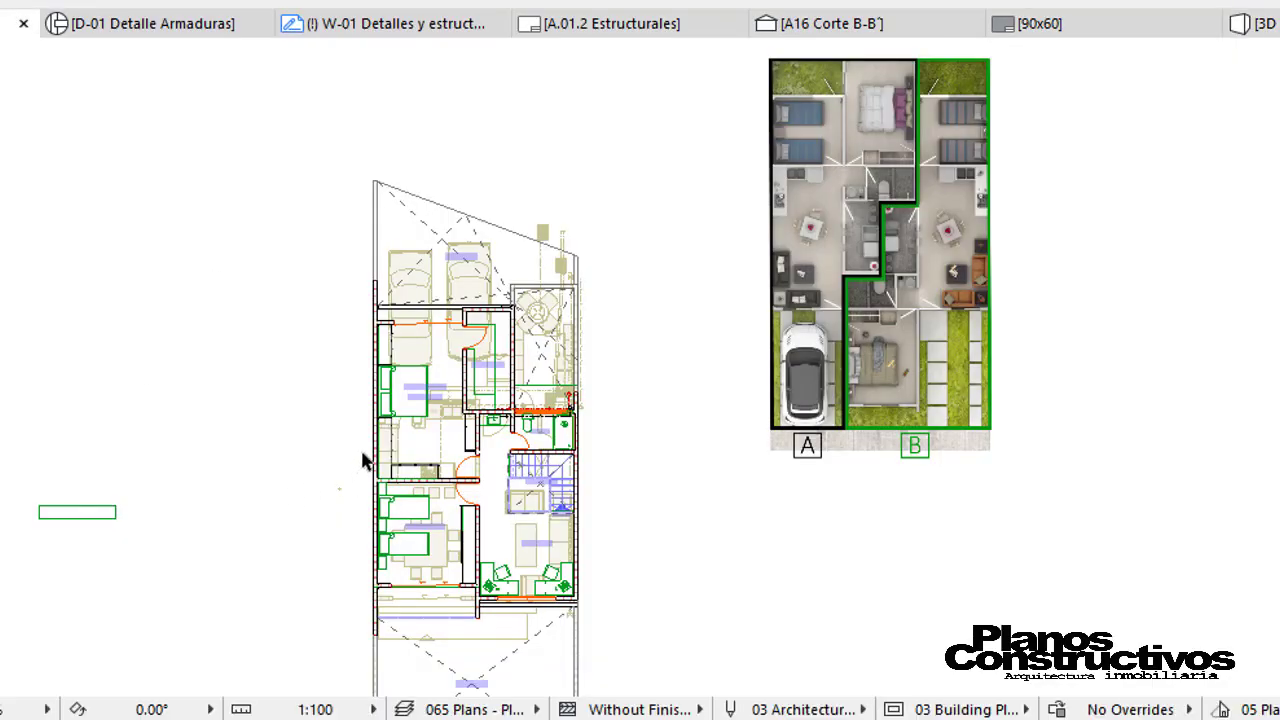
{"action": "scroll", "coordinate": [363, 460], "scroll_direction": "down", "scroll_amount": 3}
{"action": "left_click", "coordinate": [412, 708]}
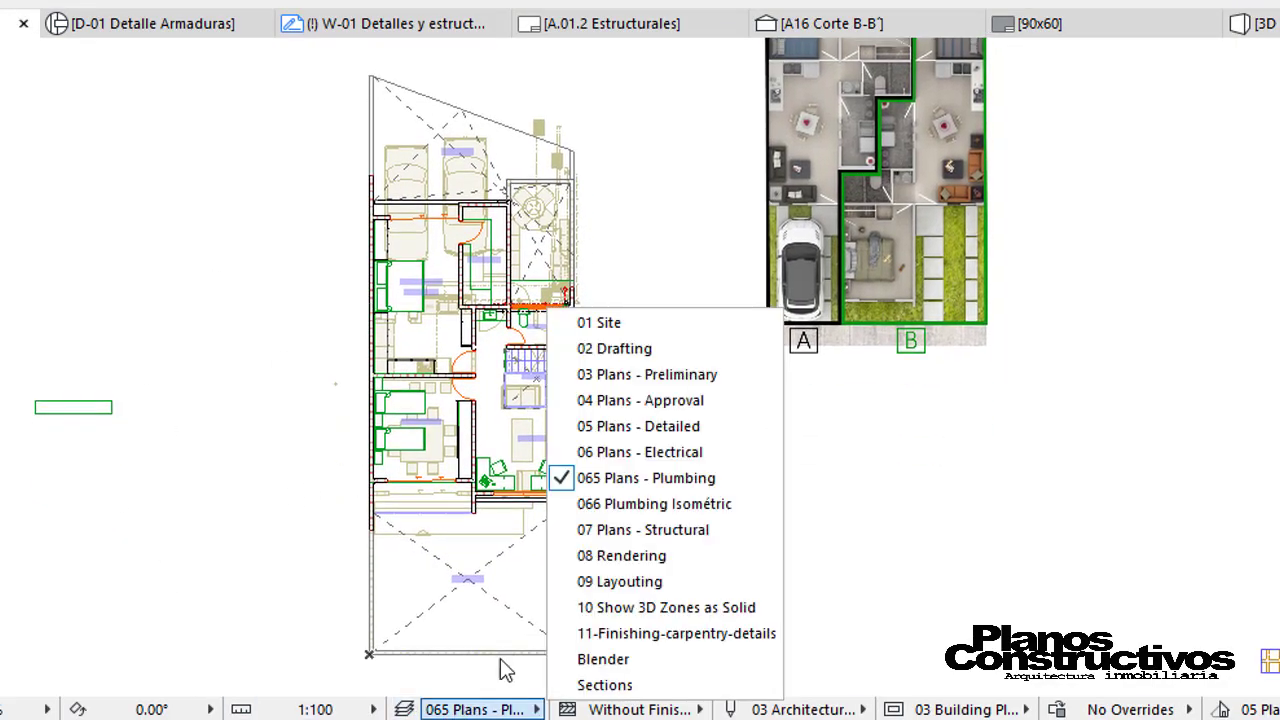
{"action": "left_click", "coordinate": [610, 266]}
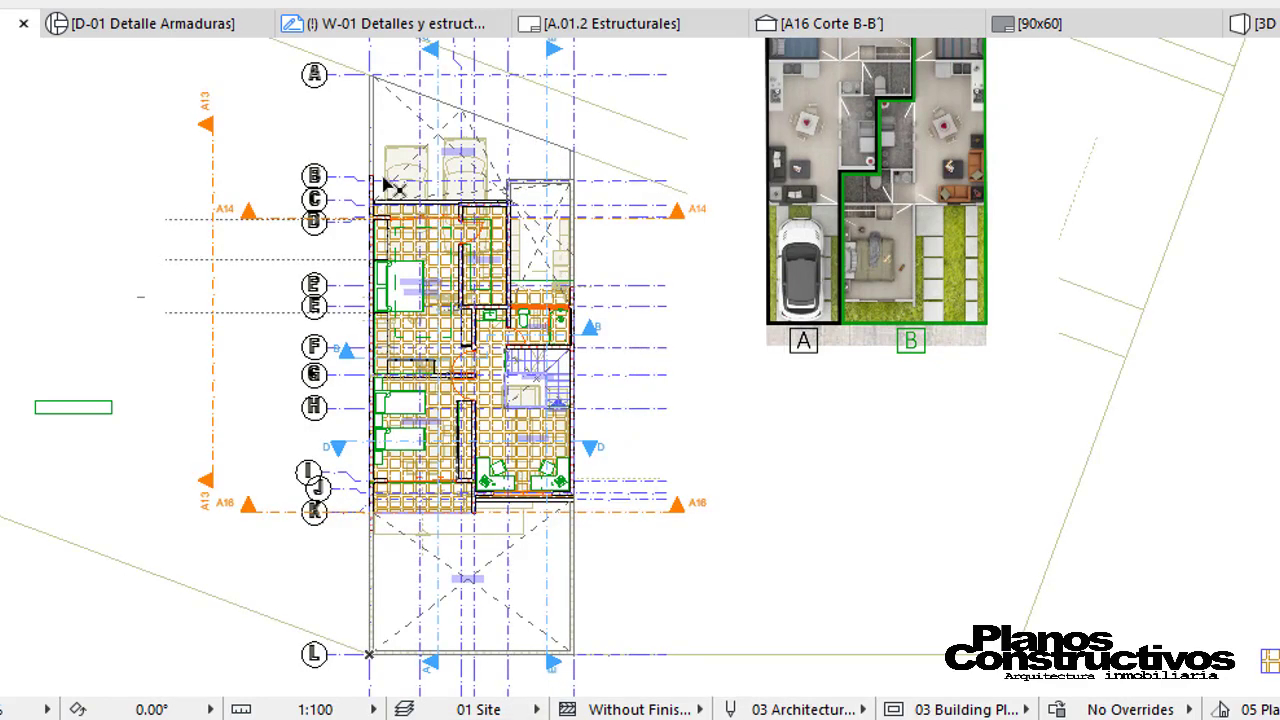
{"action": "scroll", "coordinate": [385, 180], "scroll_direction": "up", "scroll_amount": 3}
Set the structure display to Core Only and pan to the master bedroom and bathroom.
{"action": "left_click", "coordinate": [628, 709]}
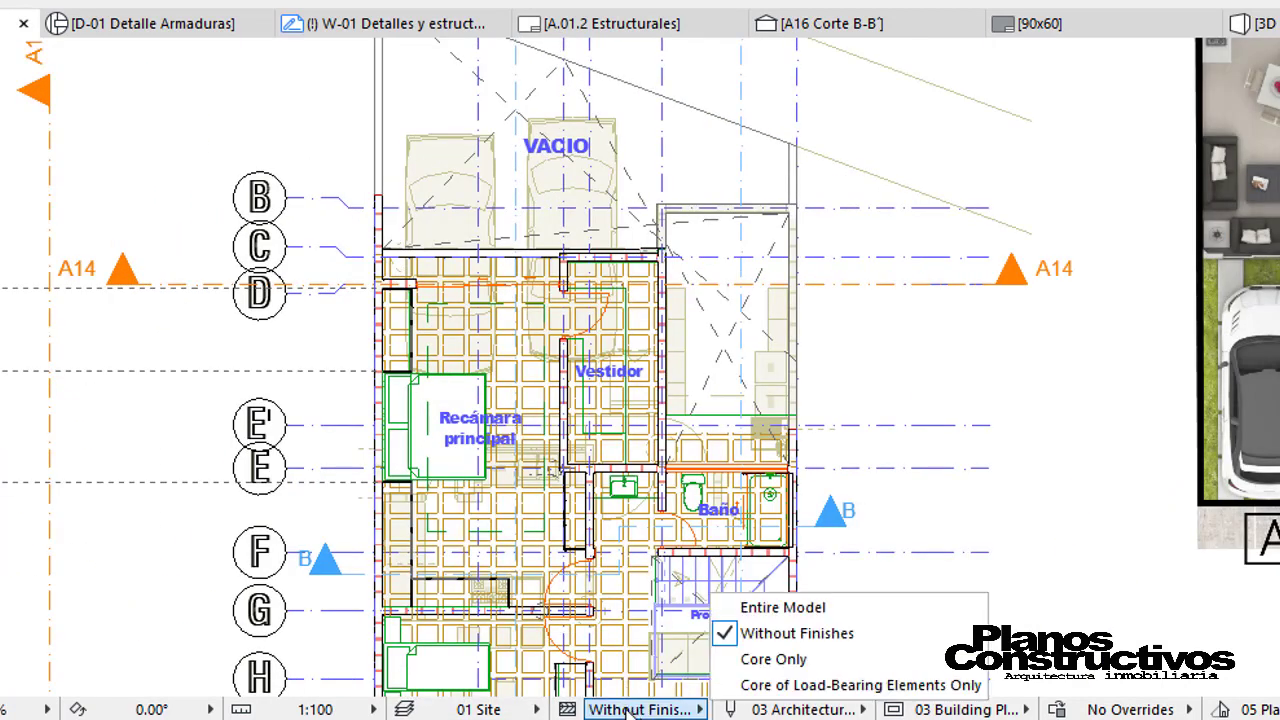
{"action": "left_click", "coordinate": [770, 607]}
{"action": "left_click", "coordinate": [660, 705]}
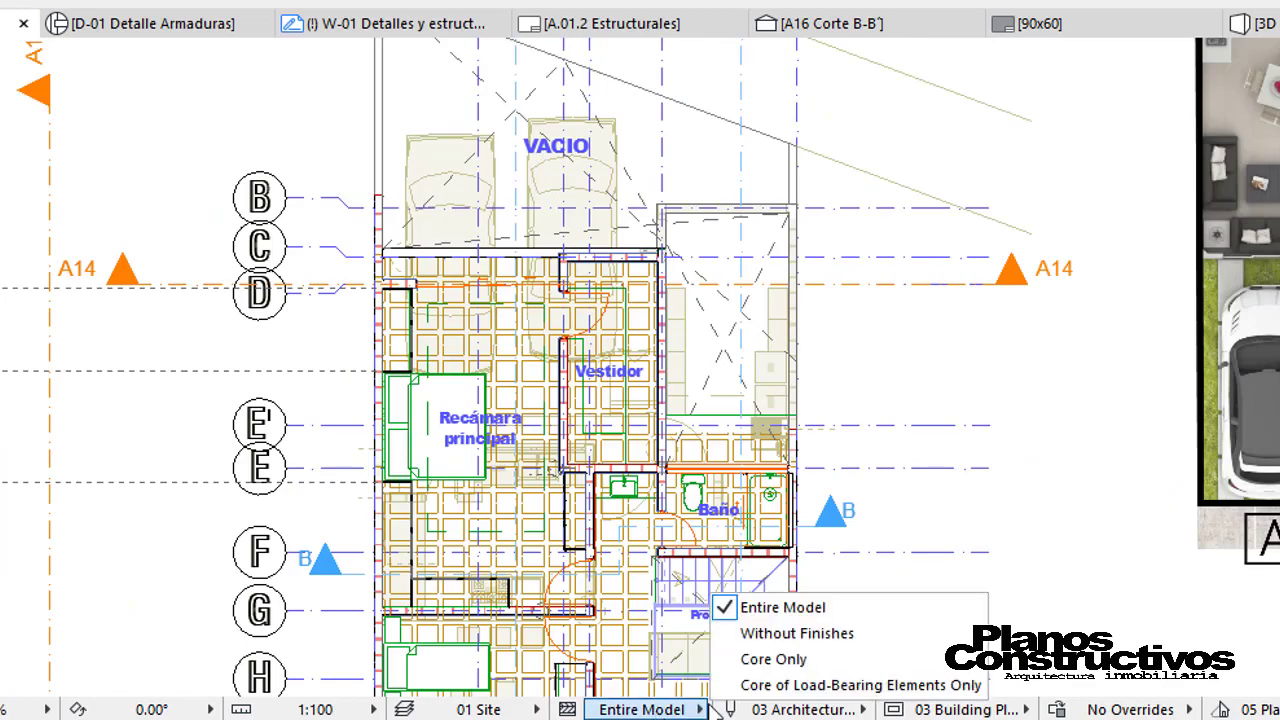
{"action": "left_click", "coordinate": [762, 658]}
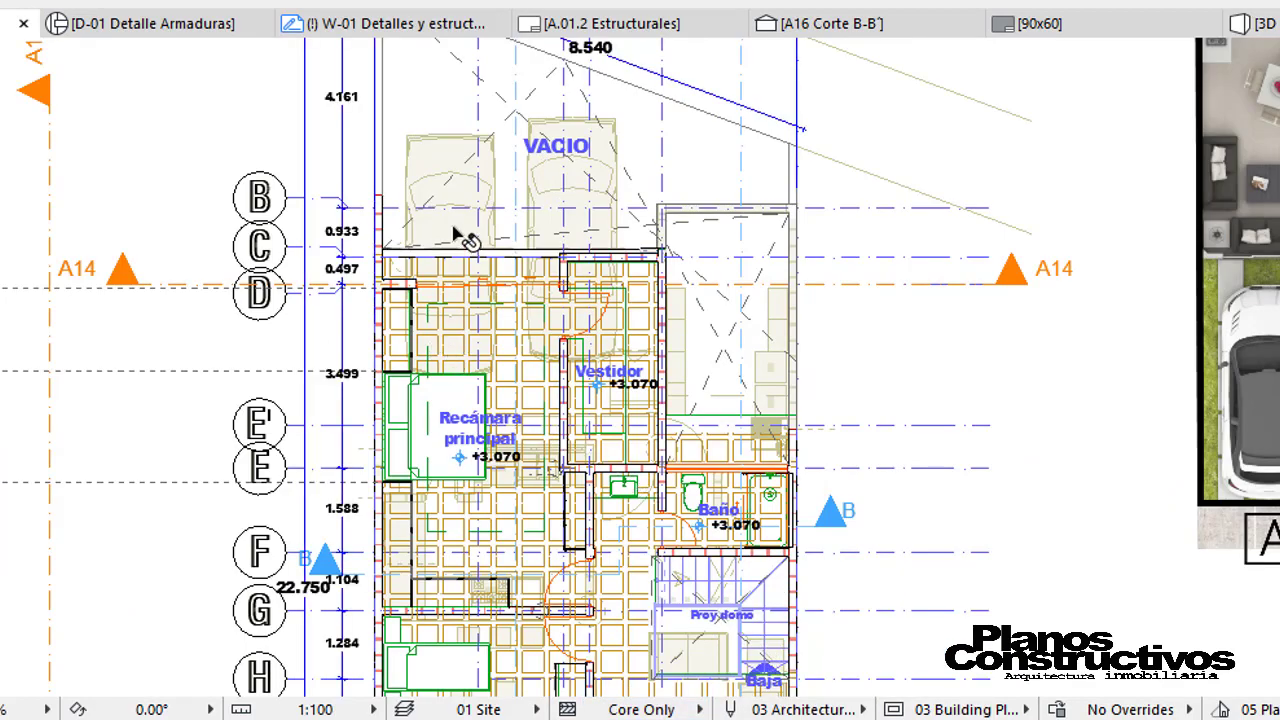
{"action": "middle_click_drag", "start_coordinate": [458, 236], "coordinate": [415, 397]}
{"action": "middle_click_drag", "start_coordinate": [518, 458], "coordinate": [337, 294]}
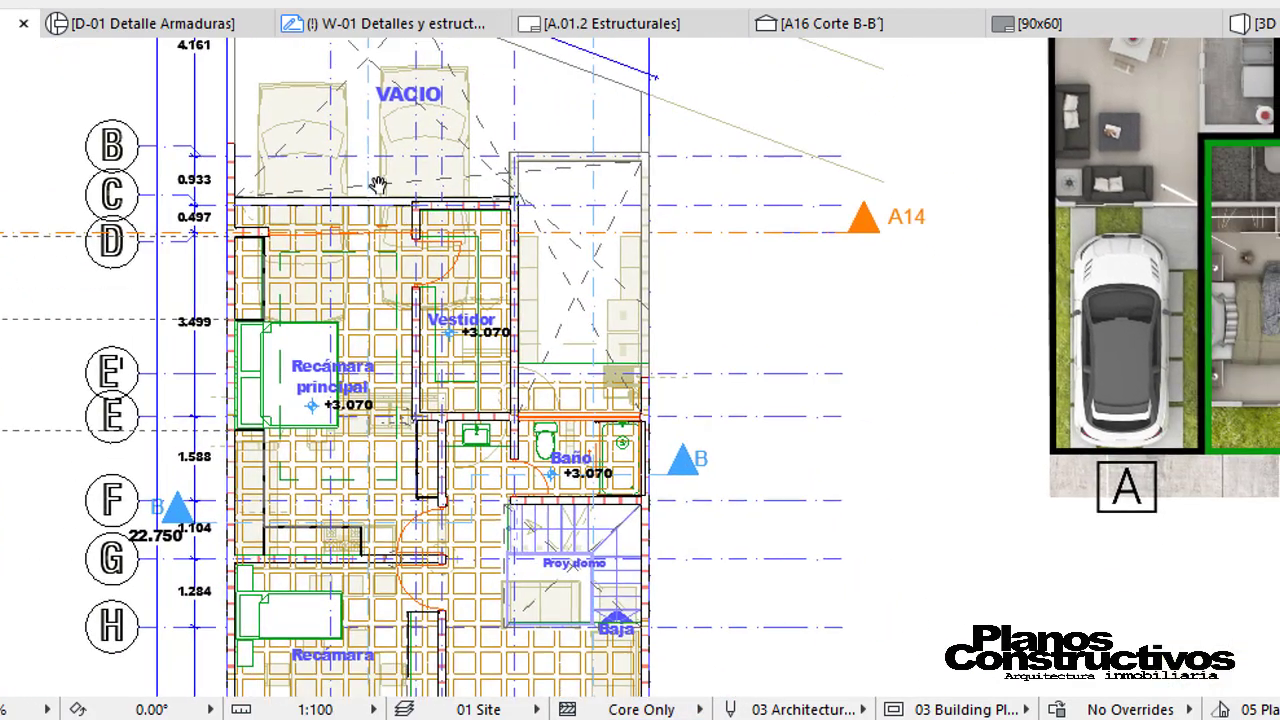
{"action": "scroll", "coordinate": [300, 295], "scroll_direction": "up", "scroll_amount": 3}
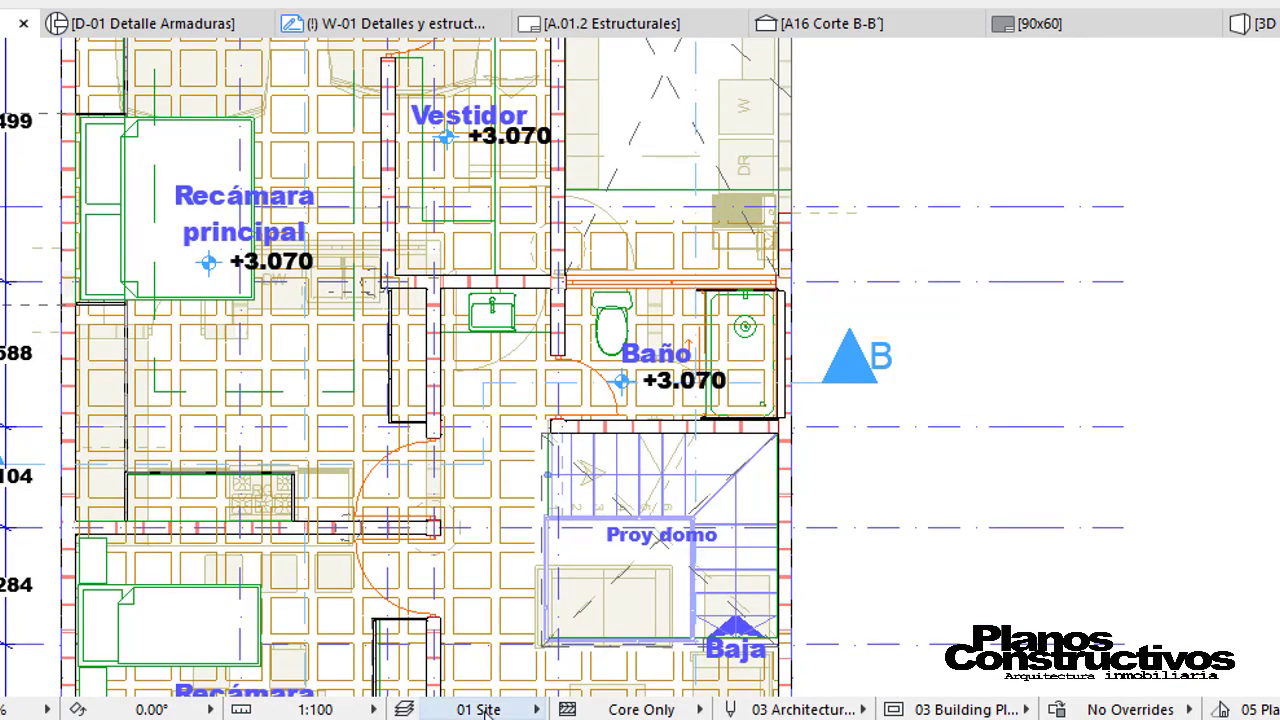
Open the A.01.2 Estructurales sheet and zoom over the structural plans and their titles.
{"action": "left_click", "coordinate": [621, 33]}
{"action": "scroll", "coordinate": [393, 333], "scroll_direction": "up", "scroll_amount": 5}
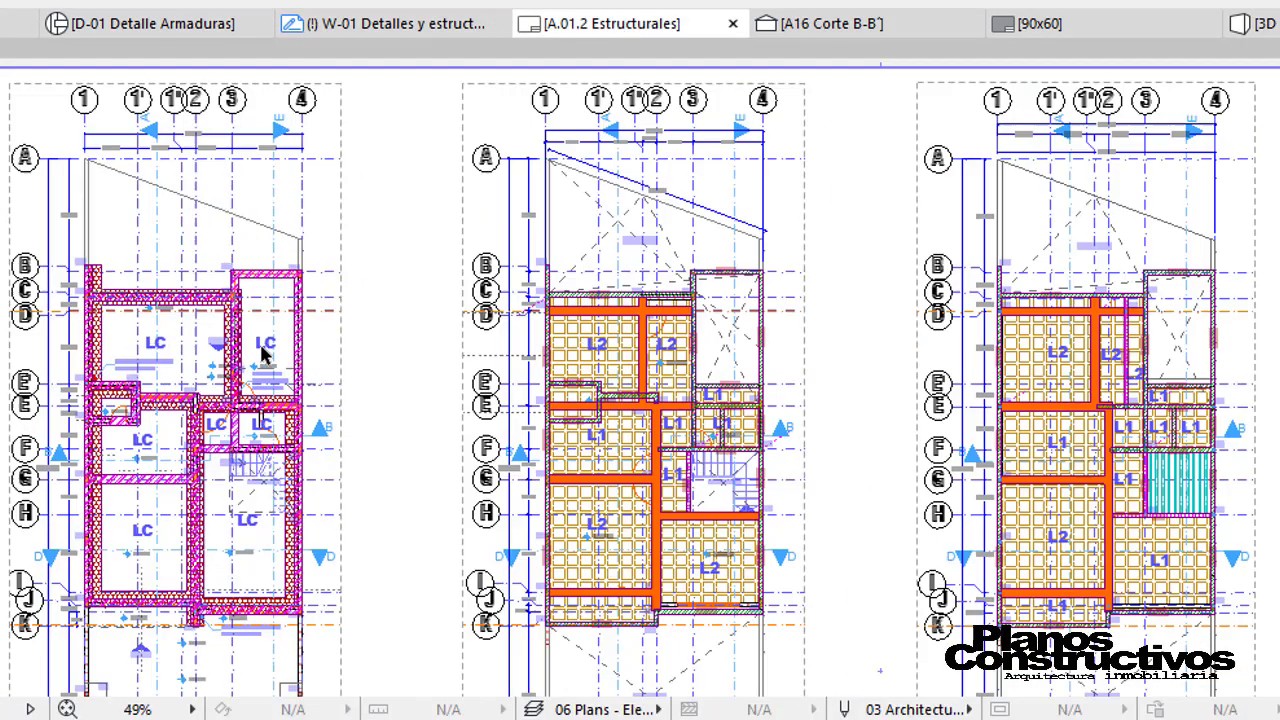
{"action": "scroll", "coordinate": [91, 309], "scroll_direction": "up", "scroll_amount": 1}
{"action": "scroll", "coordinate": [97, 177], "scroll_direction": "up", "scroll_amount": 3}
{"action": "scroll", "coordinate": [145, 480], "scroll_direction": "down", "scroll_amount": 4}
{"action": "middle_click_drag", "start_coordinate": [145, 480], "coordinate": [155, 220]}
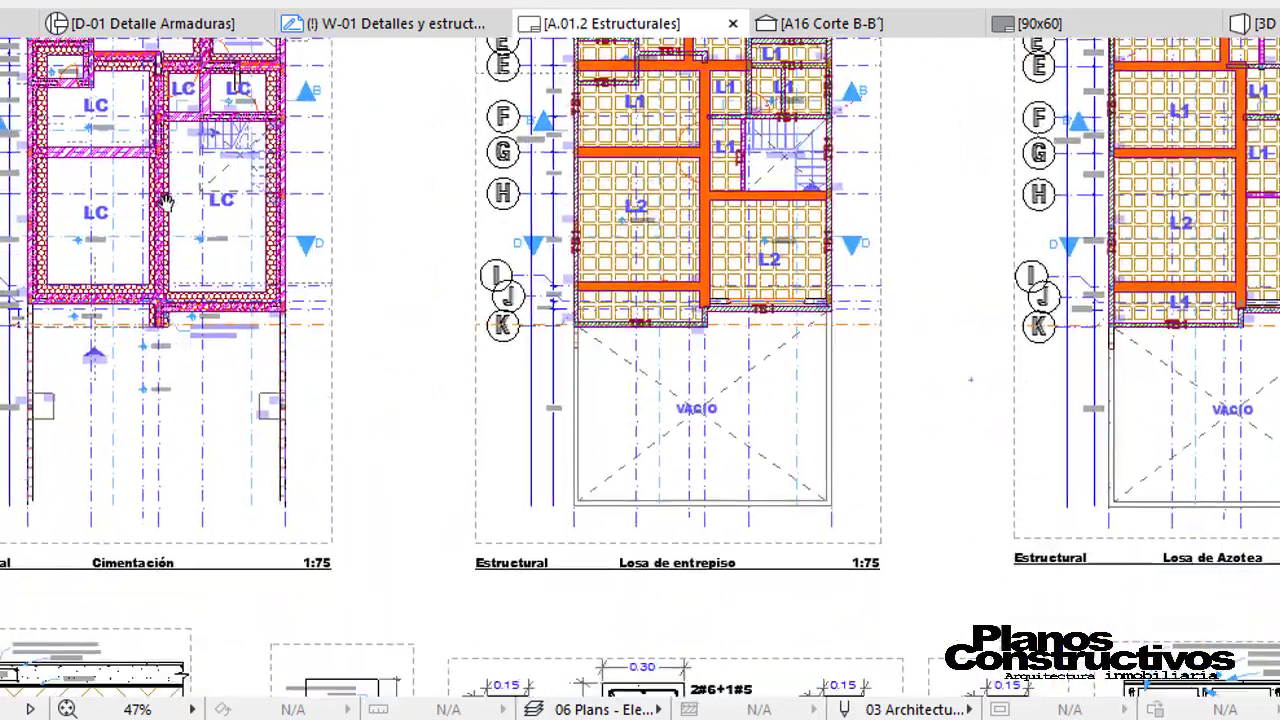
{"action": "scroll", "coordinate": [128, 470], "scroll_direction": "up", "scroll_amount": 4}
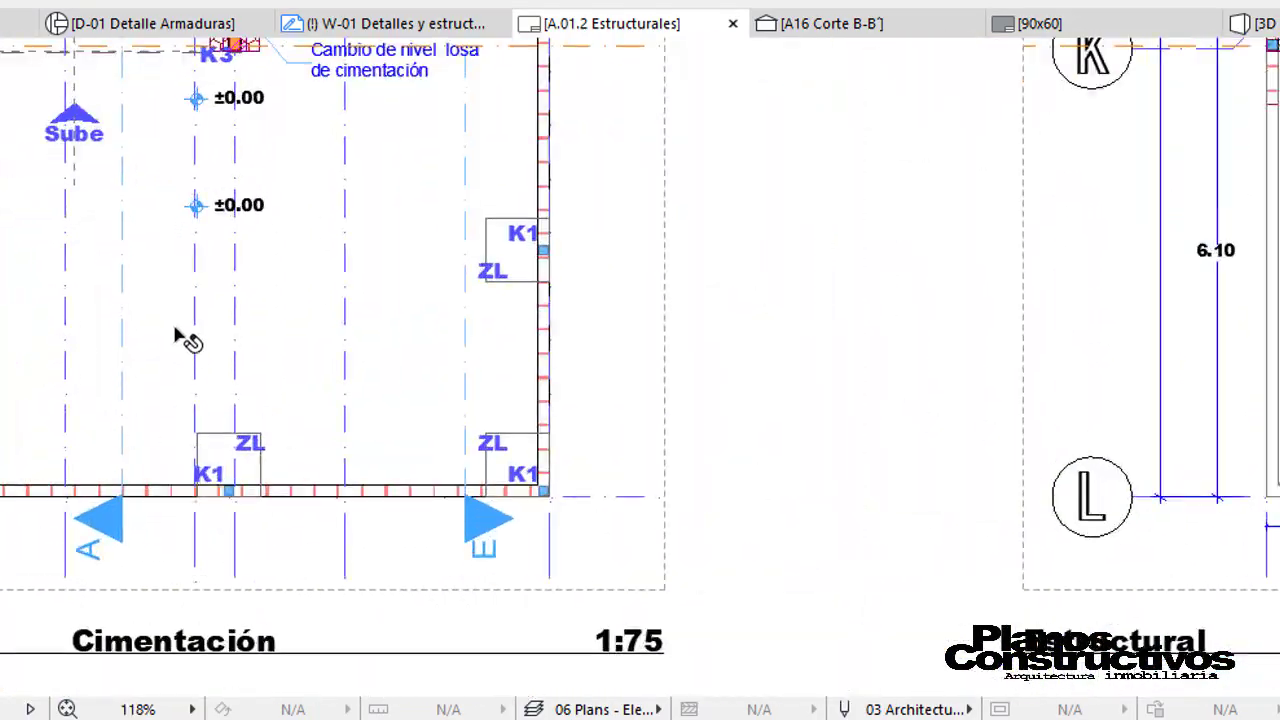
{"action": "scroll", "coordinate": [185, 340], "scroll_direction": "down", "scroll_amount": 3}
{"action": "middle_click_drag", "start_coordinate": [203, 563], "coordinate": [263, 257]}
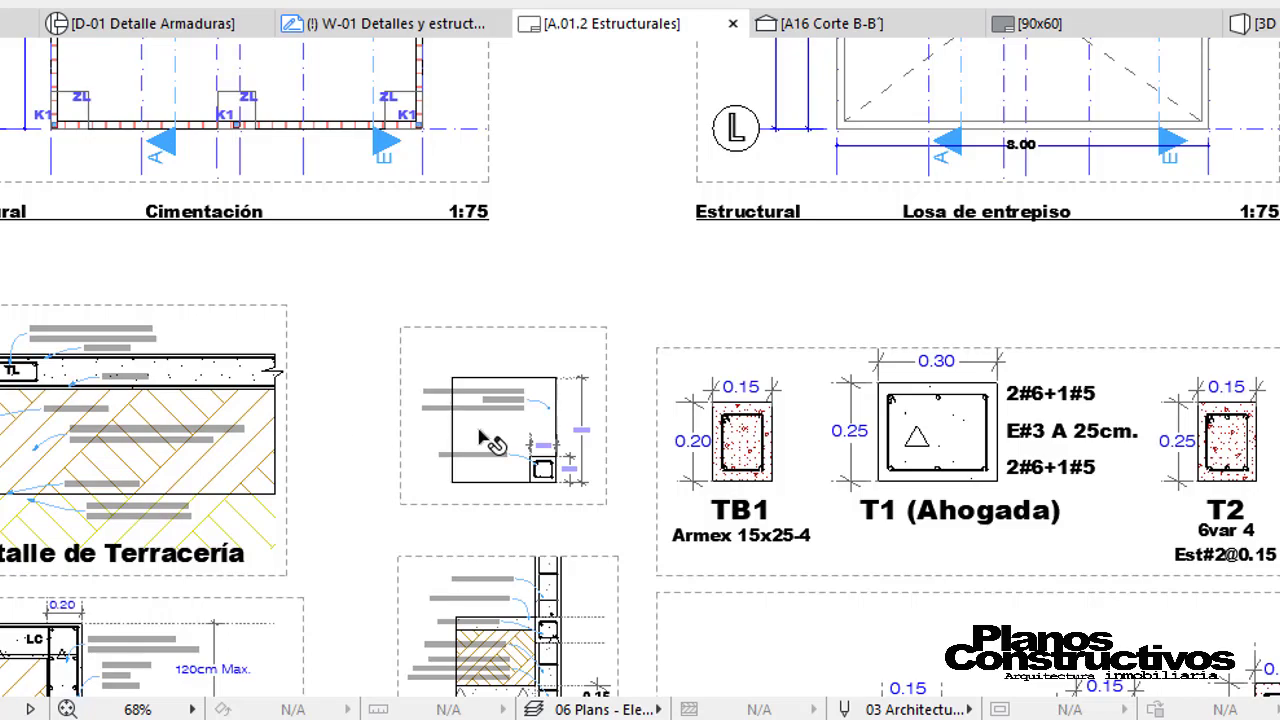
{"action": "scroll", "coordinate": [290, 352], "scroll_direction": "down", "scroll_amount": 4}
{"action": "scroll", "coordinate": [610, 395], "scroll_direction": "up", "scroll_amount": 2}
{"action": "scroll", "coordinate": [505, 400], "scroll_direction": "up", "scroll_amount": 3}
{"action": "scroll", "coordinate": [493, 336], "scroll_direction": "up", "scroll_amount": 3}
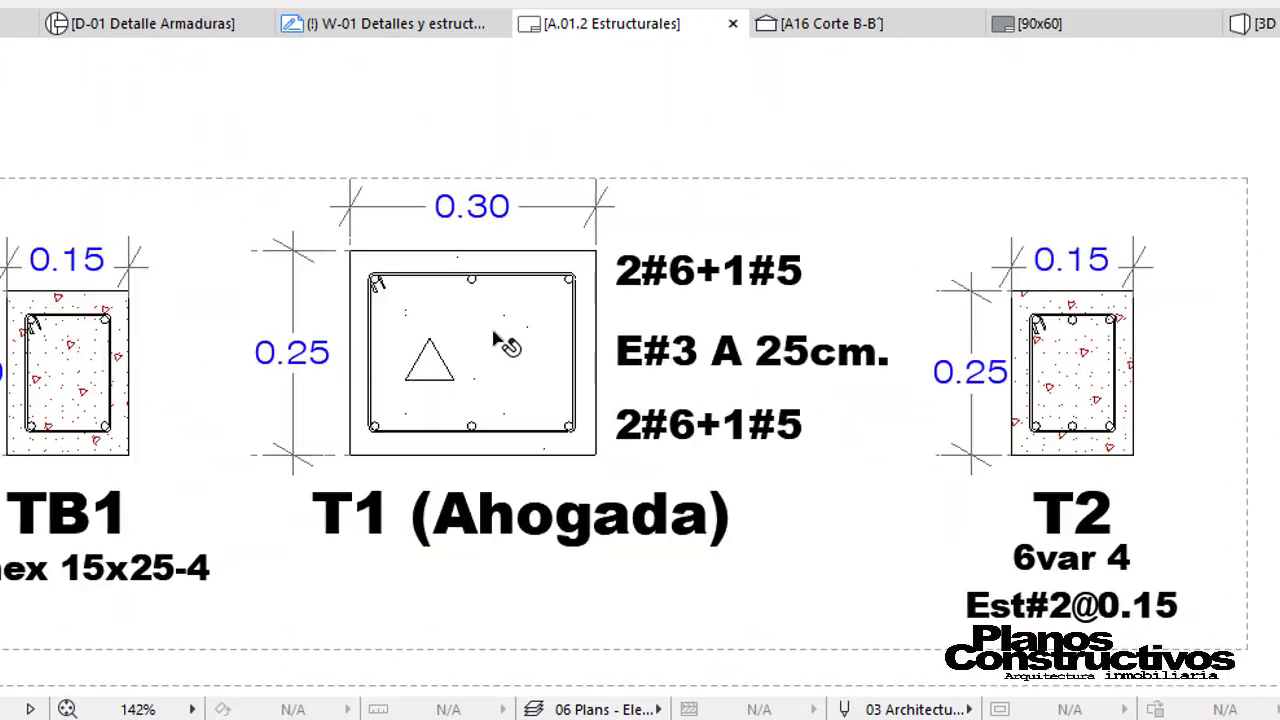
{"action": "scroll", "coordinate": [413, 347], "scroll_direction": "down", "scroll_amount": 2}
{"action": "scroll", "coordinate": [212, 442], "scroll_direction": "down", "scroll_amount": 1}
Inspect the Zapata ZL footing, Detalle de Terracería and the slab notes.
{"action": "middle_click_drag", "start_coordinate": [20, 640], "coordinate": [317, 440]}
{"action": "scroll", "coordinate": [260, 500], "scroll_direction": "up", "scroll_amount": 2}
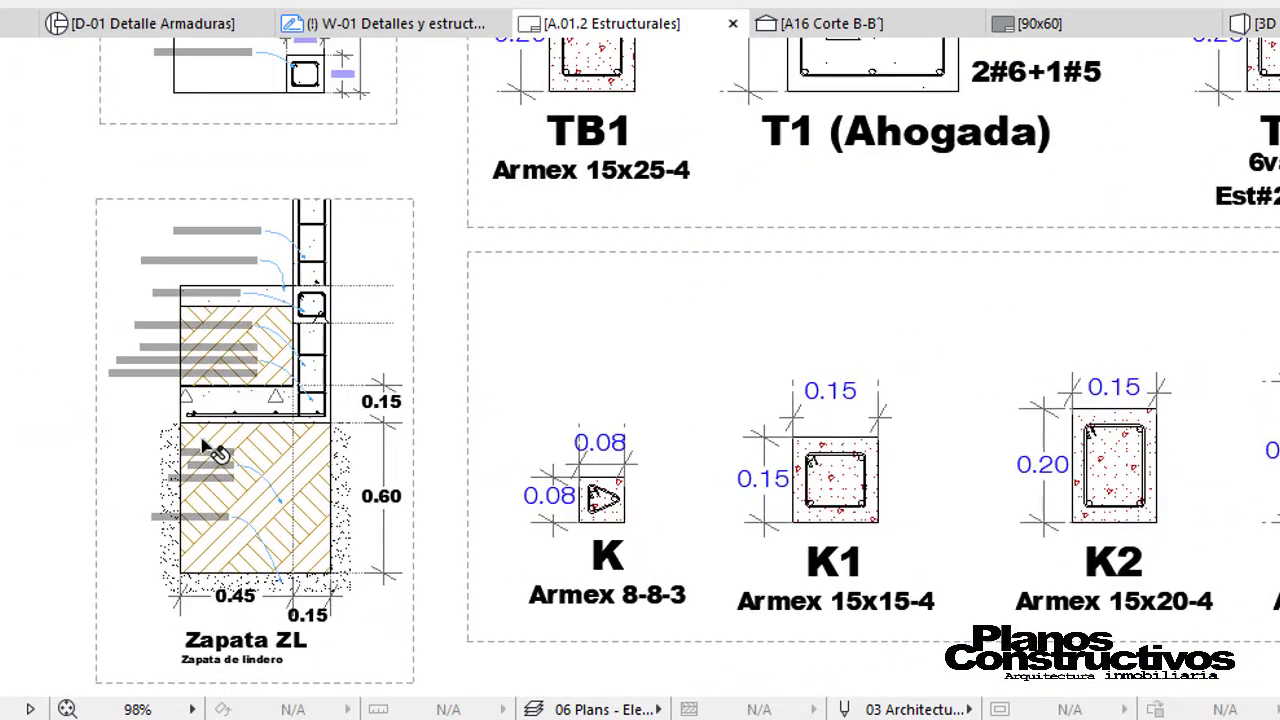
{"action": "scroll", "coordinate": [212, 450], "scroll_direction": "down", "scroll_amount": 1}
{"action": "scroll", "coordinate": [163, 366], "scroll_direction": "down", "scroll_amount": 2}
{"action": "middle_click_drag", "start_coordinate": [163, 366], "coordinate": [370, 360]}
{"action": "scroll", "coordinate": [155, 85], "scroll_direction": "up", "scroll_amount": 1}
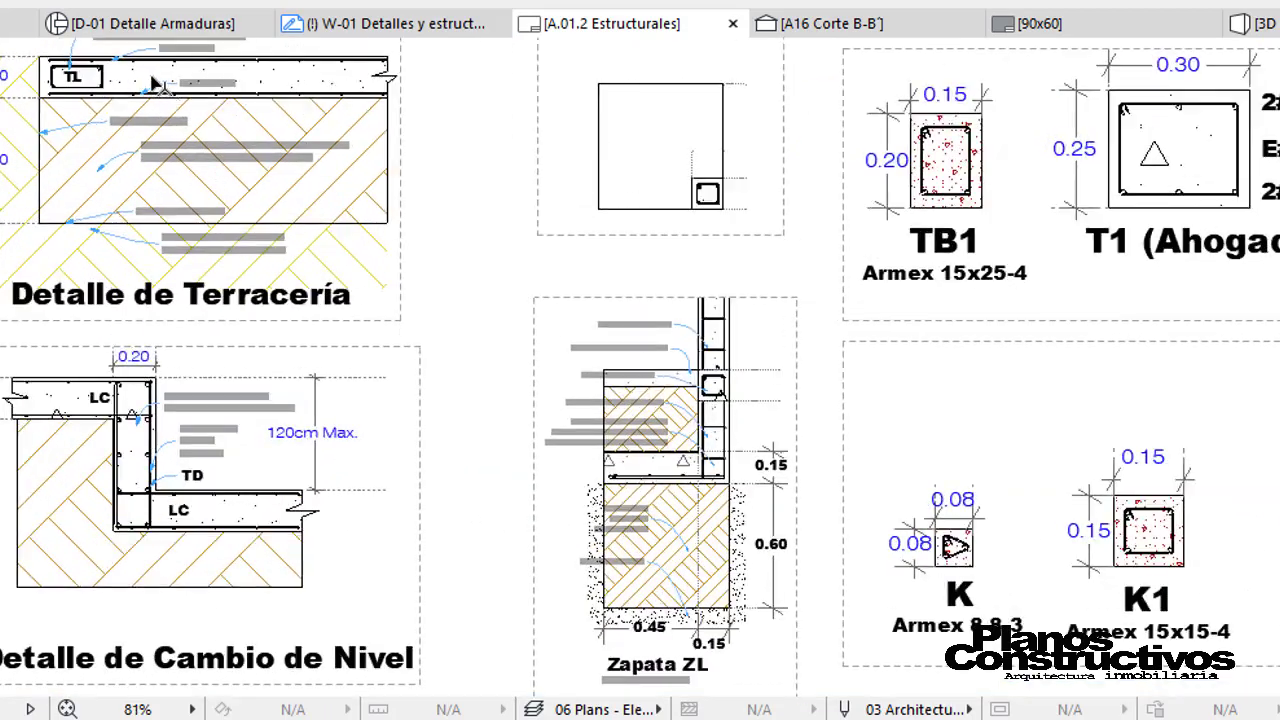
{"action": "scroll", "coordinate": [155, 85], "scroll_direction": "up", "scroll_amount": 5}
{"action": "middle_click_drag", "start_coordinate": [180, 140], "coordinate": [266, 343]}
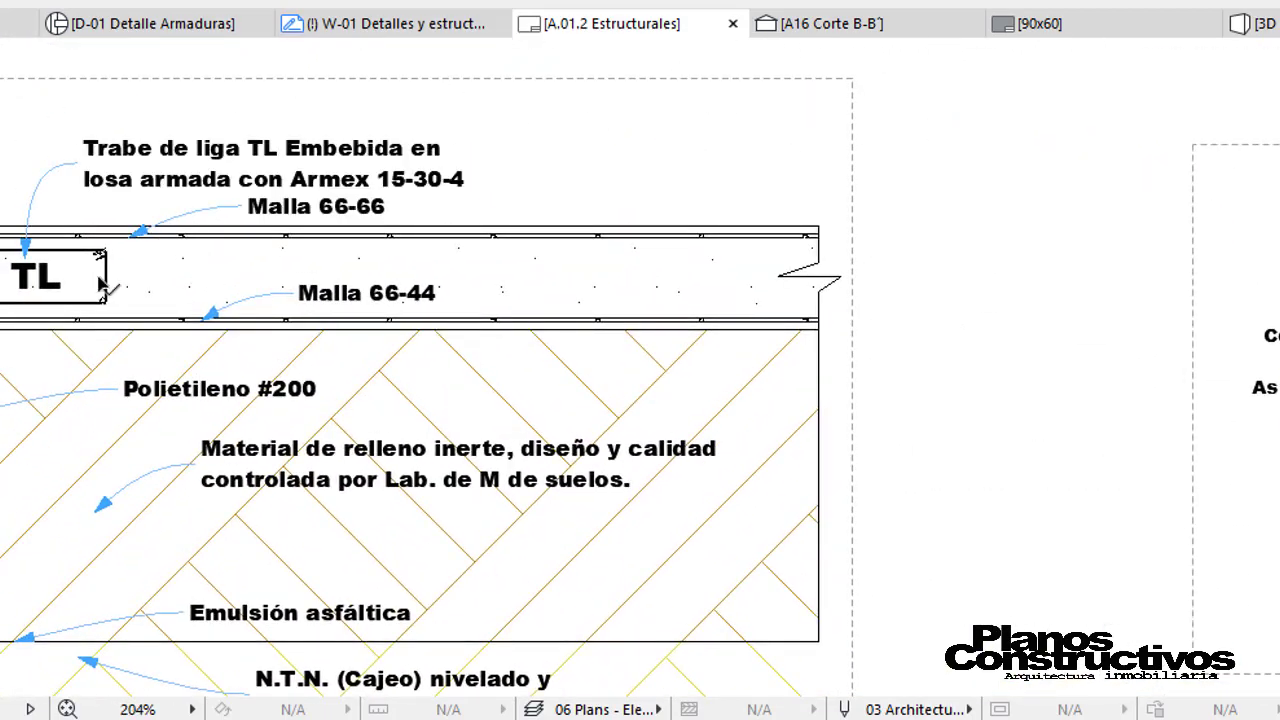
{"action": "scroll", "coordinate": [323, 323], "scroll_direction": "down", "scroll_amount": 4}
{"action": "scroll", "coordinate": [403, 486], "scroll_direction": "down", "scroll_amount": 2}
{"action": "scroll", "coordinate": [403, 486], "scroll_direction": "down", "scroll_amount": 1}
Review the TB1, T1, T2 and TL details, then open the A.01.1 Arquitectónicos layout.
{"action": "middle_click_drag", "start_coordinate": [1031, 474], "coordinate": [406, 437]}
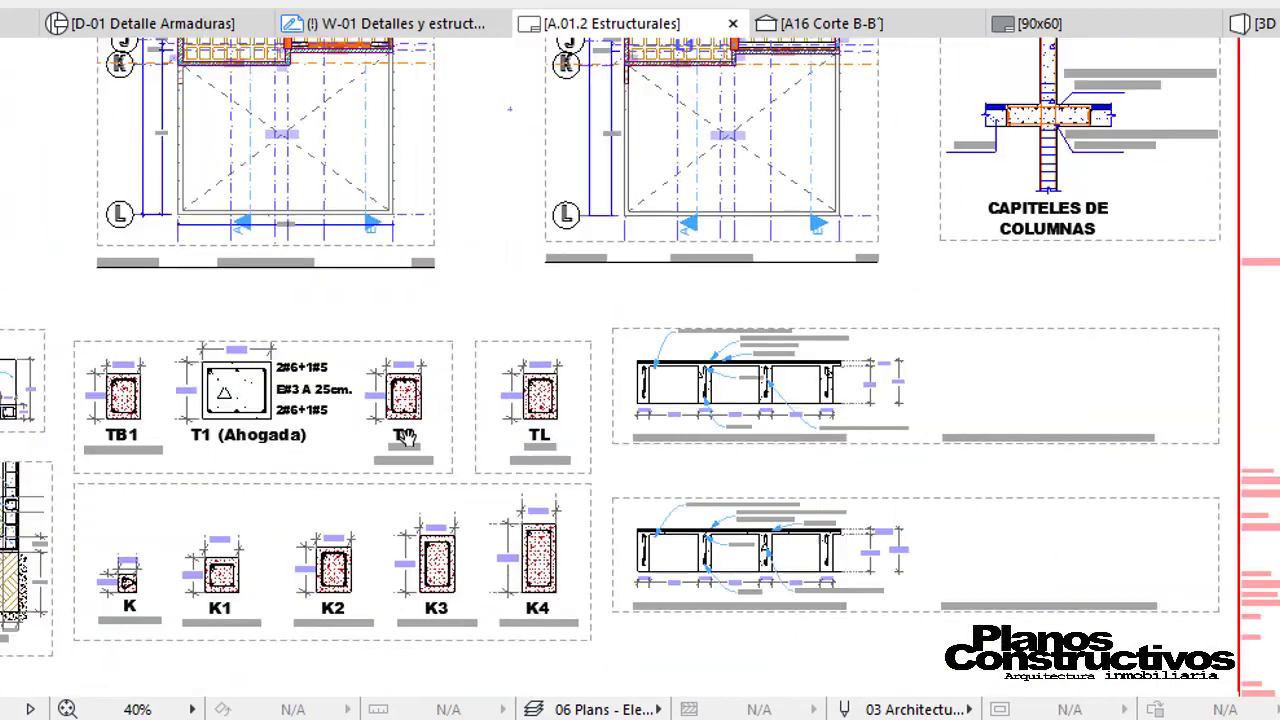
{"action": "scroll", "coordinate": [405, 437], "scroll_direction": "up", "scroll_amount": 2}
{"action": "scroll", "coordinate": [405, 437], "scroll_direction": "up", "scroll_amount": 3}
{"action": "scroll", "coordinate": [560, 560], "scroll_direction": "down", "scroll_amount": 4}
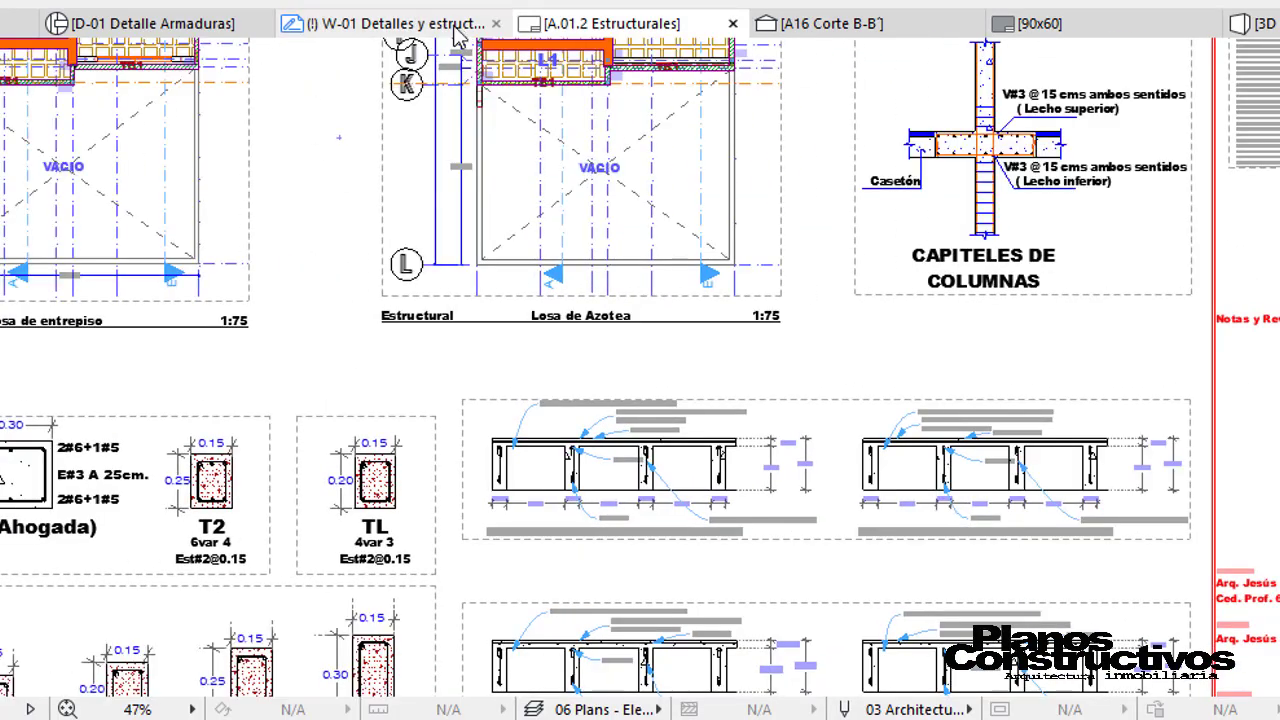
{"action": "mouse_move", "coordinate": [1255, 100]}
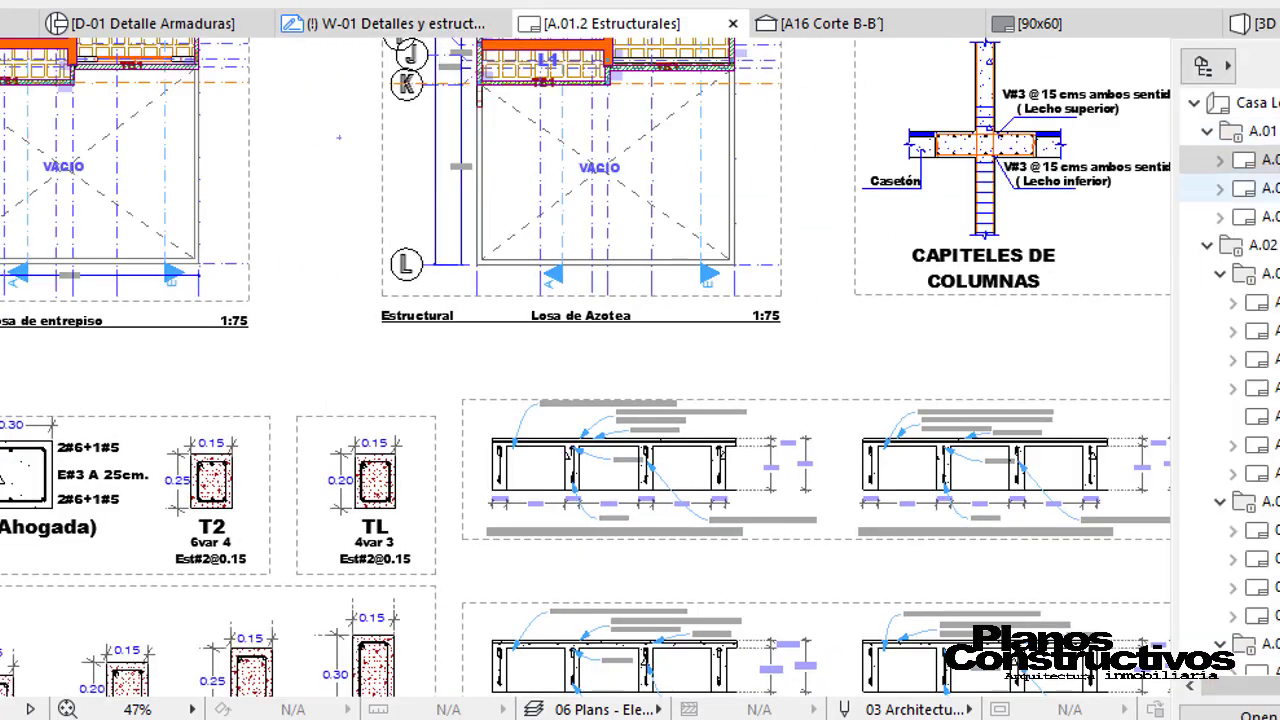
{"action": "double_click", "coordinate": [1262, 160]}
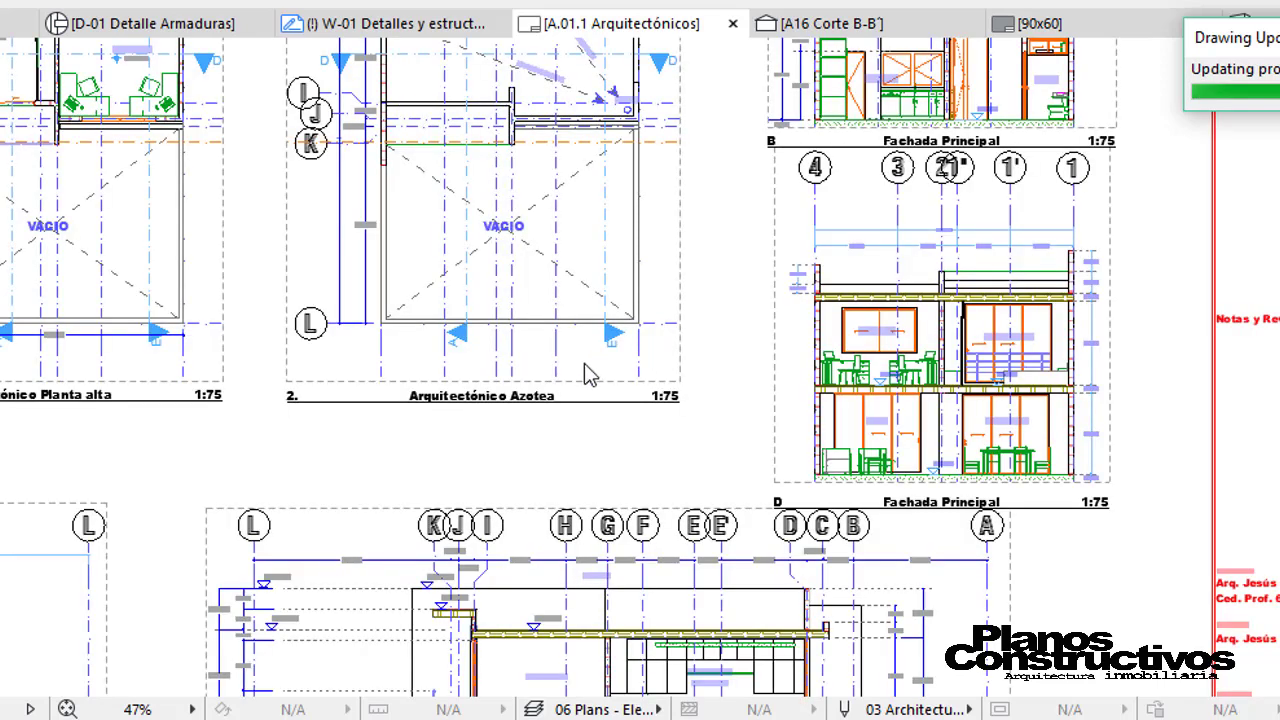
{"action": "scroll", "coordinate": [620, 405], "scroll_direction": "down", "scroll_amount": 3}
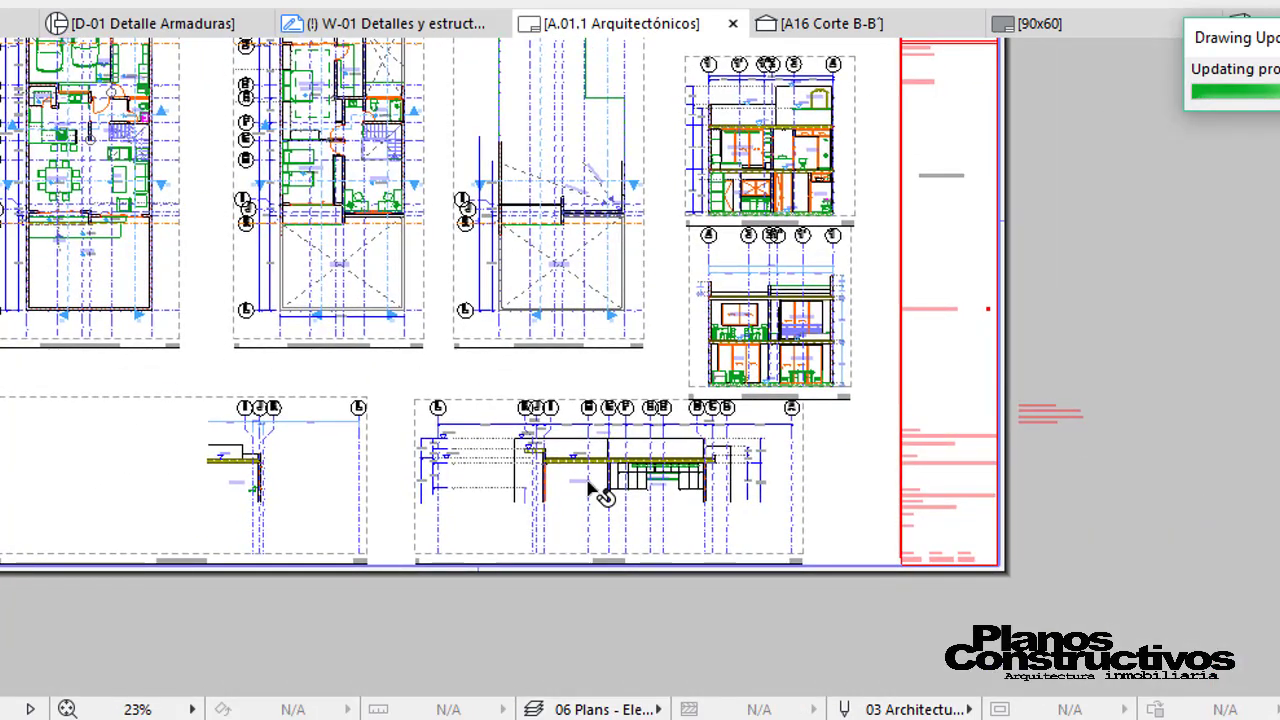
{"action": "scroll", "coordinate": [577, 508], "scroll_direction": "up", "scroll_amount": 3}
{"action": "scroll", "coordinate": [577, 508], "scroll_direction": "up", "scroll_amount": 3}
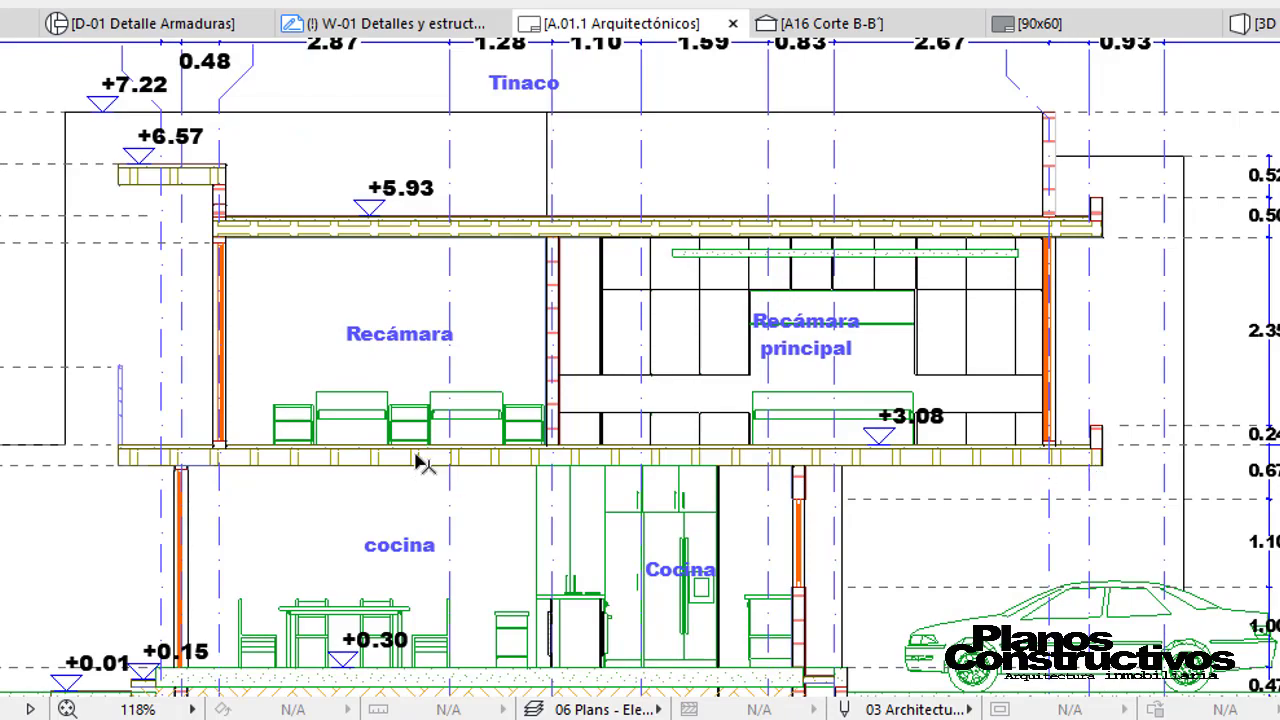
{"action": "middle_click_drag", "start_coordinate": [405, 455], "coordinate": [711, 385]}
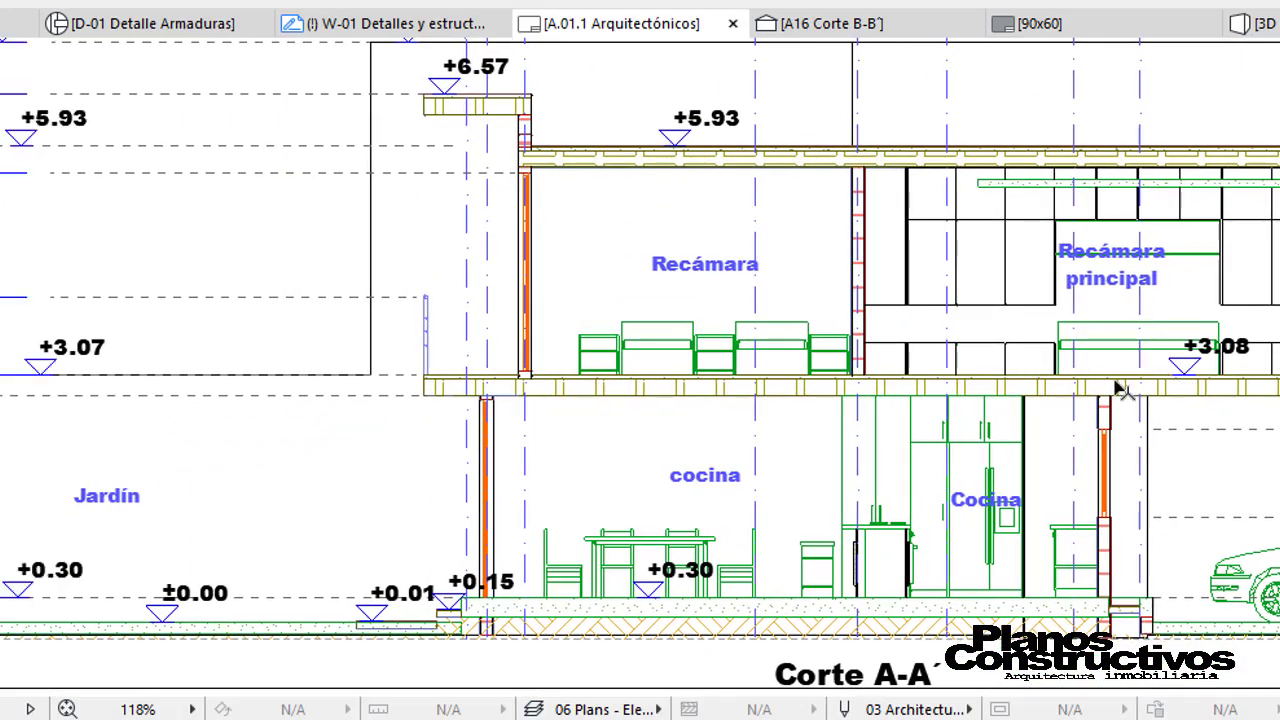
{"action": "scroll", "coordinate": [729, 294], "scroll_direction": "left", "scroll_amount": 5}
{"action": "scroll", "coordinate": [729, 294], "scroll_direction": "down", "scroll_amount": 2}
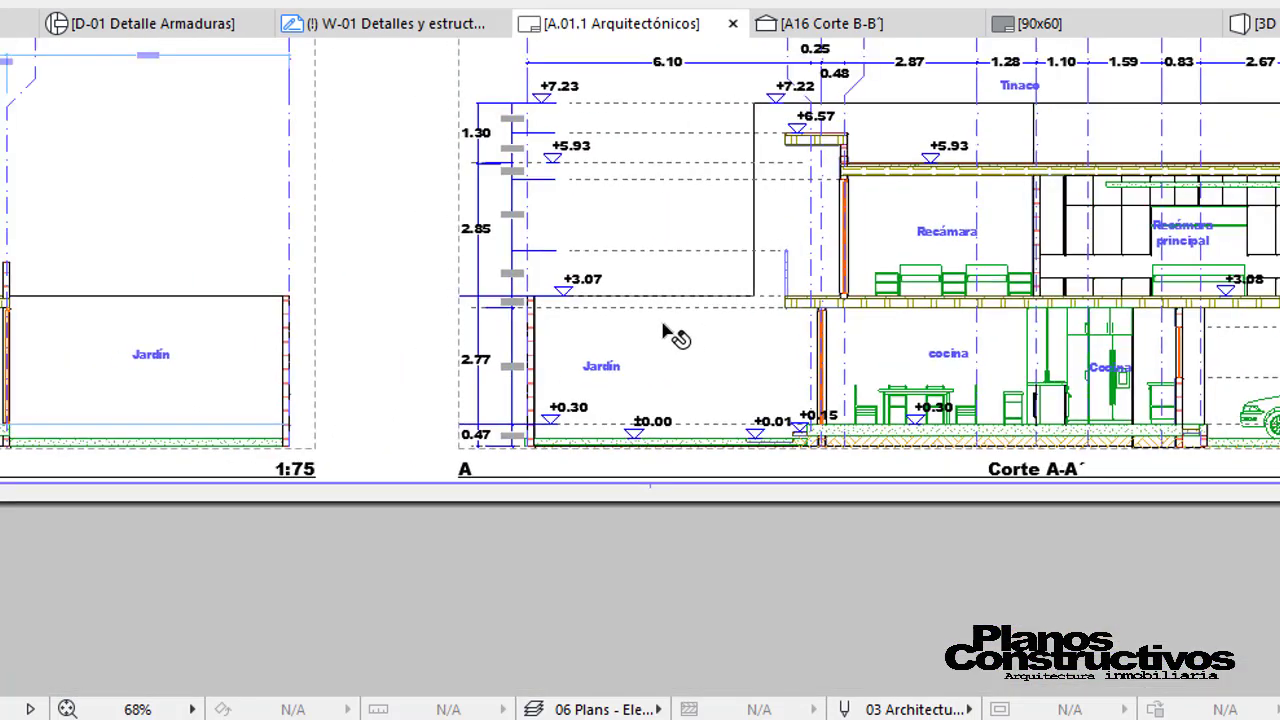
{"action": "middle_click_drag", "start_coordinate": [663, 330], "coordinate": [723, 543]}
{"action": "scroll", "coordinate": [463, 477], "scroll_direction": "down", "scroll_amount": 3}
{"action": "scroll", "coordinate": [383, 417], "scroll_direction": "down", "scroll_amount": 1}
{"action": "middle_click_drag", "start_coordinate": [383, 417], "coordinate": [447, 465]}
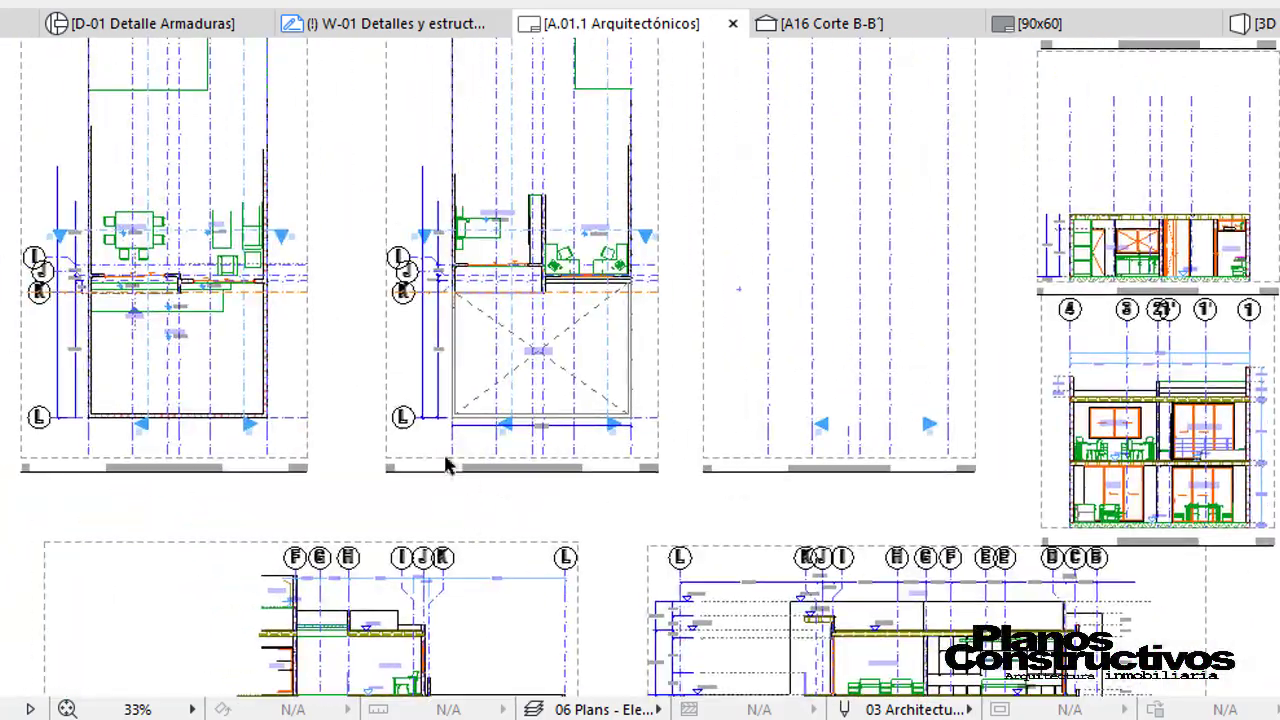
{"action": "scroll", "coordinate": [181, 213], "scroll_direction": "up", "scroll_amount": 1}
{"action": "scroll", "coordinate": [181, 213], "scroll_direction": "up", "scroll_amount": 3}
{"action": "scroll", "coordinate": [224, 345], "scroll_direction": "up", "scroll_amount": 3}
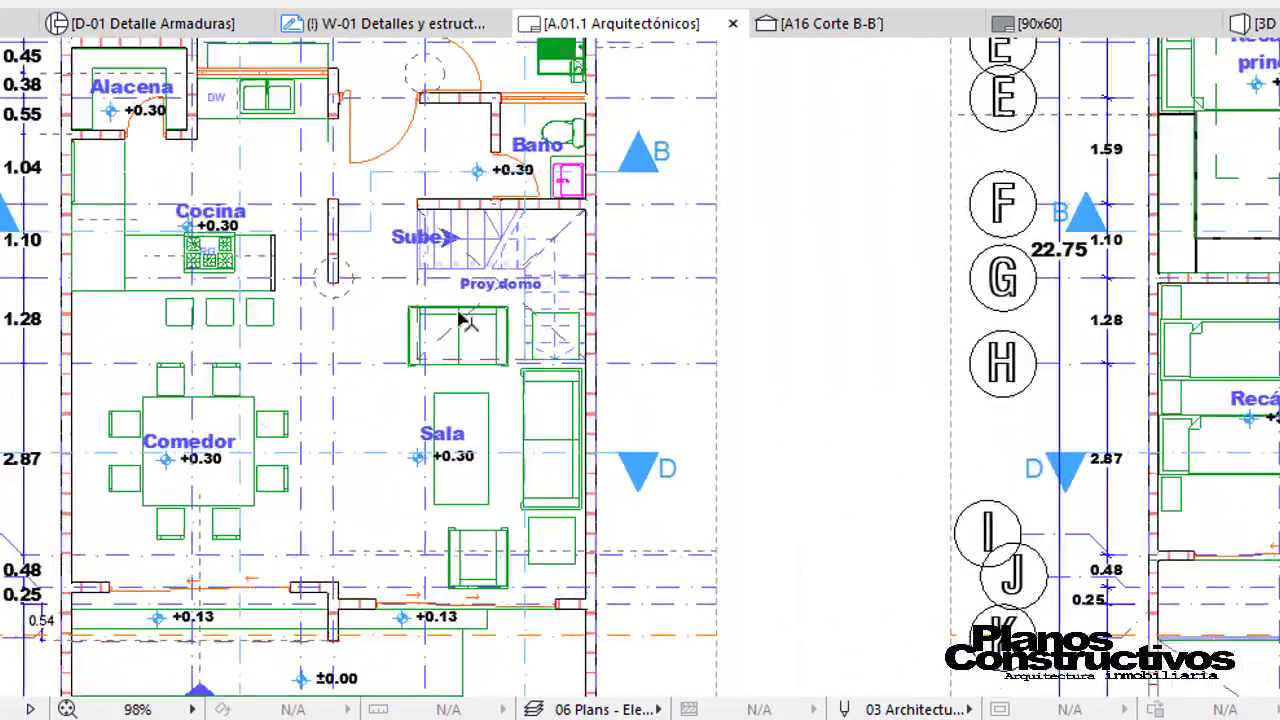
{"action": "scroll", "coordinate": [245, 410], "scroll_direction": "down", "scroll_amount": 3}
{"action": "scroll", "coordinate": [250, 408], "scroll_direction": "down", "scroll_amount": 1}
{"action": "middle_click_drag", "start_coordinate": [278, 191], "coordinate": [303, 331]}
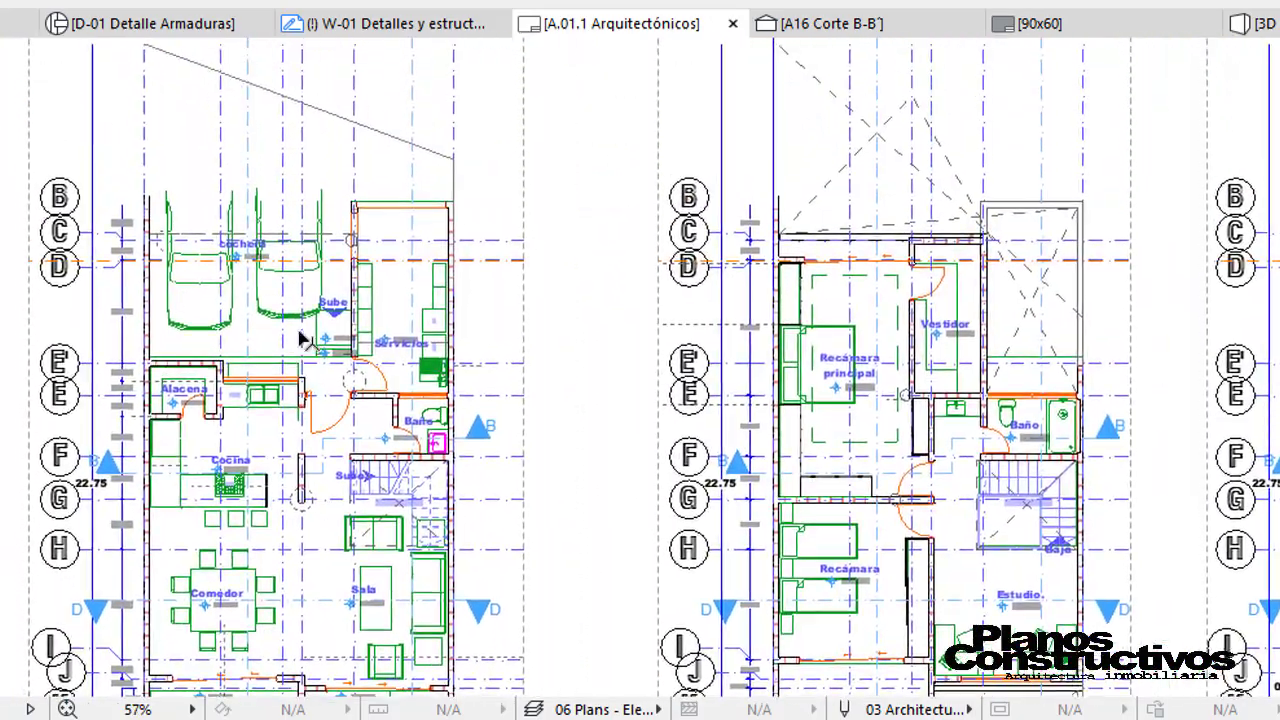
{"action": "scroll", "coordinate": [354, 288], "scroll_direction": "up", "scroll_amount": 3}
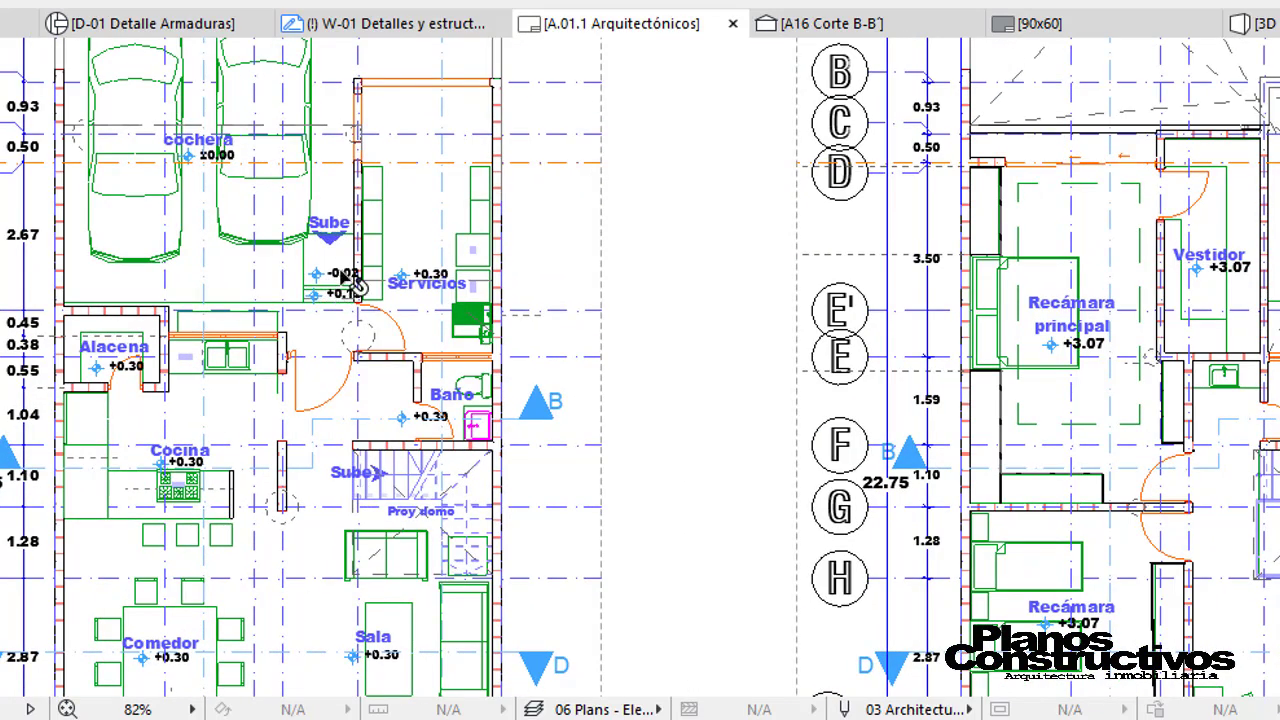
{"action": "scroll", "coordinate": [312, 326], "scroll_direction": "down", "scroll_amount": 2}
{"action": "left_click", "coordinate": [333, 68]}
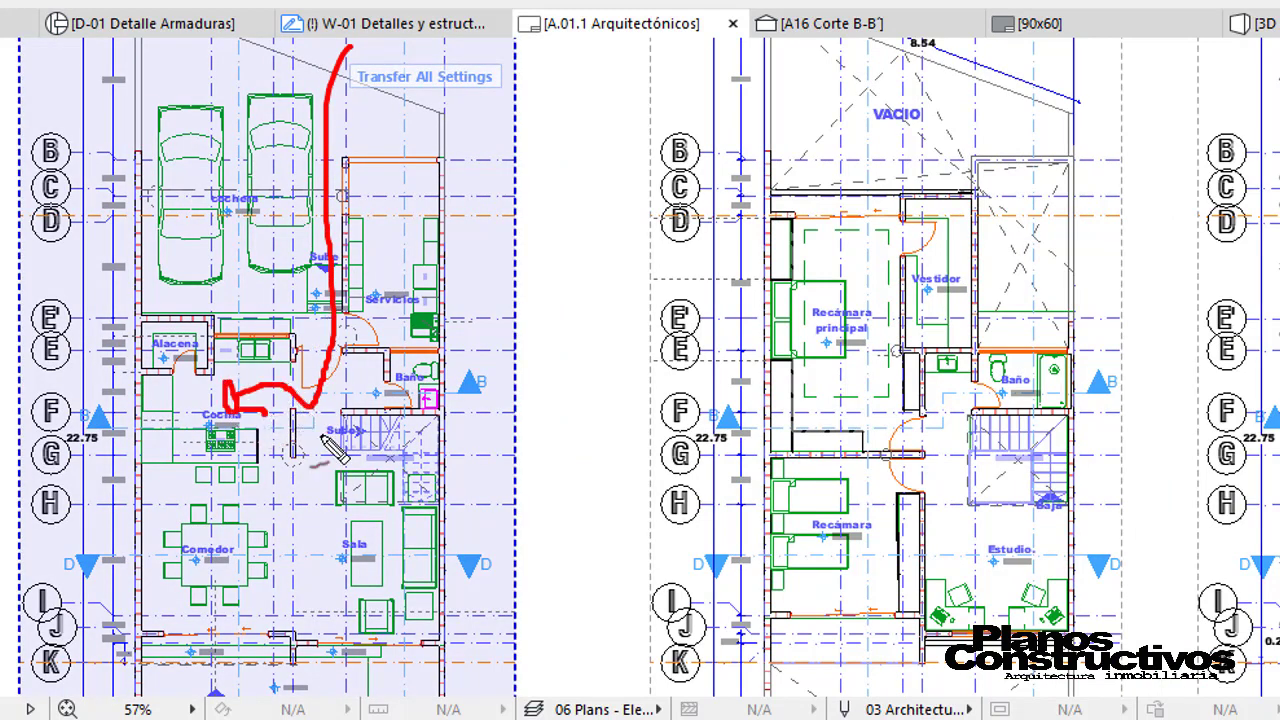
{"action": "scroll", "coordinate": [316, 380], "scroll_direction": "up", "scroll_amount": 2}
{"action": "scroll", "coordinate": [320, 385], "scroll_direction": "up", "scroll_amount": 1}
{"action": "scroll", "coordinate": [320, 393], "scroll_direction": "up", "scroll_amount": 1}
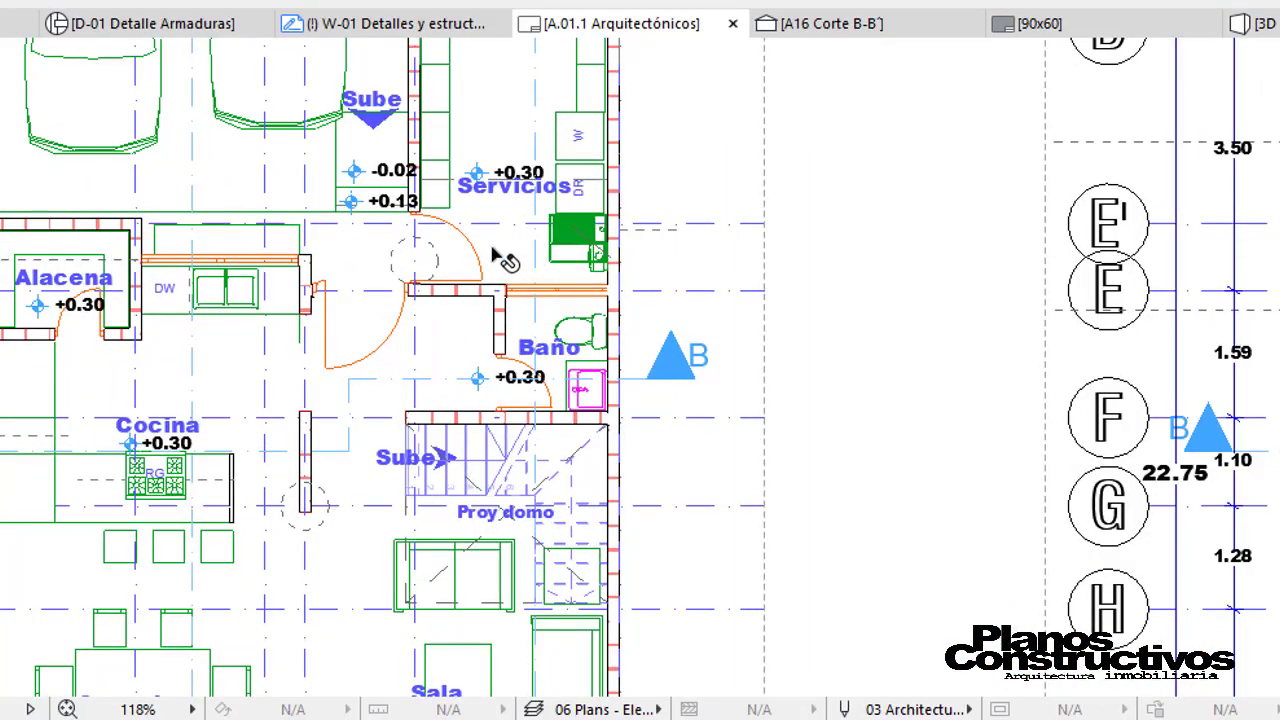
{"action": "middle_click_drag", "start_coordinate": [436, 263], "coordinate": [414, 457]}
{"action": "scroll", "coordinate": [365, 315], "scroll_direction": "down", "scroll_amount": 1}
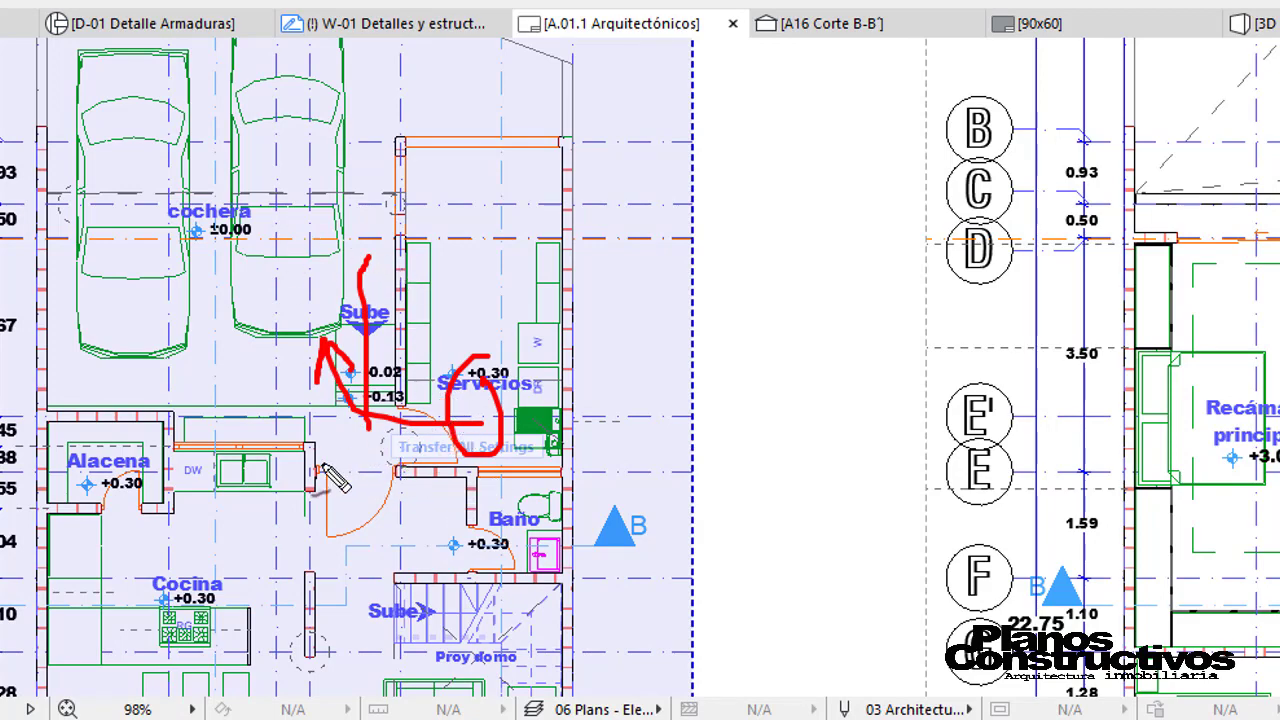
{"action": "scroll", "coordinate": [430, 440], "scroll_direction": "down", "scroll_amount": 2}
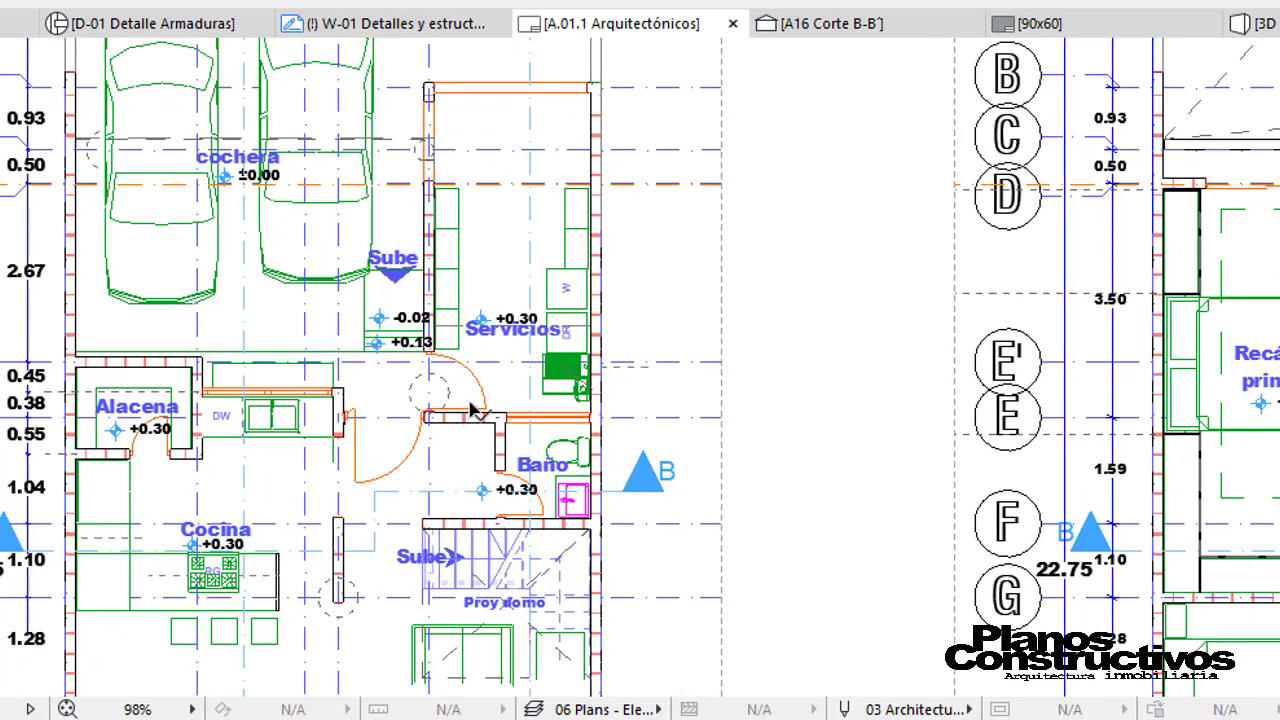
{"action": "scroll", "coordinate": [455, 420], "scroll_direction": "down", "scroll_amount": 3}
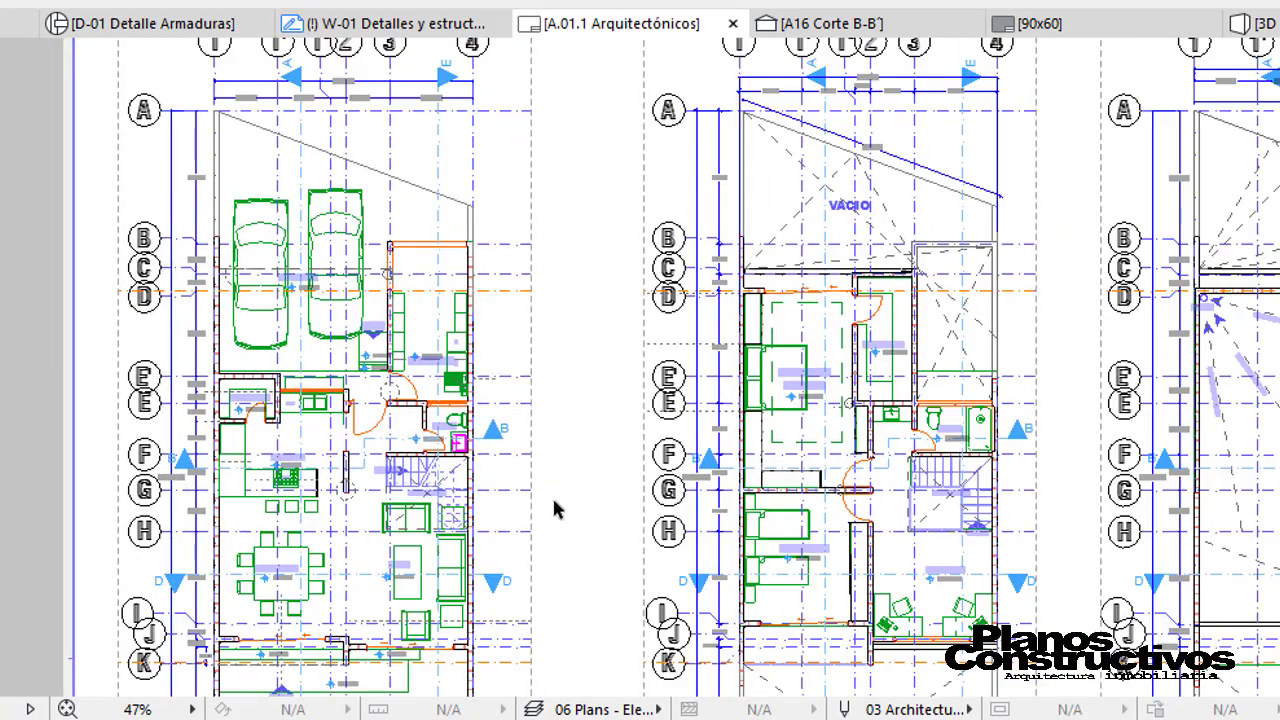
{"action": "scroll", "coordinate": [591, 343], "scroll_direction": "down", "scroll_amount": 2}
{"action": "scroll", "coordinate": [1110, 338], "scroll_direction": "up", "scroll_amount": 6}
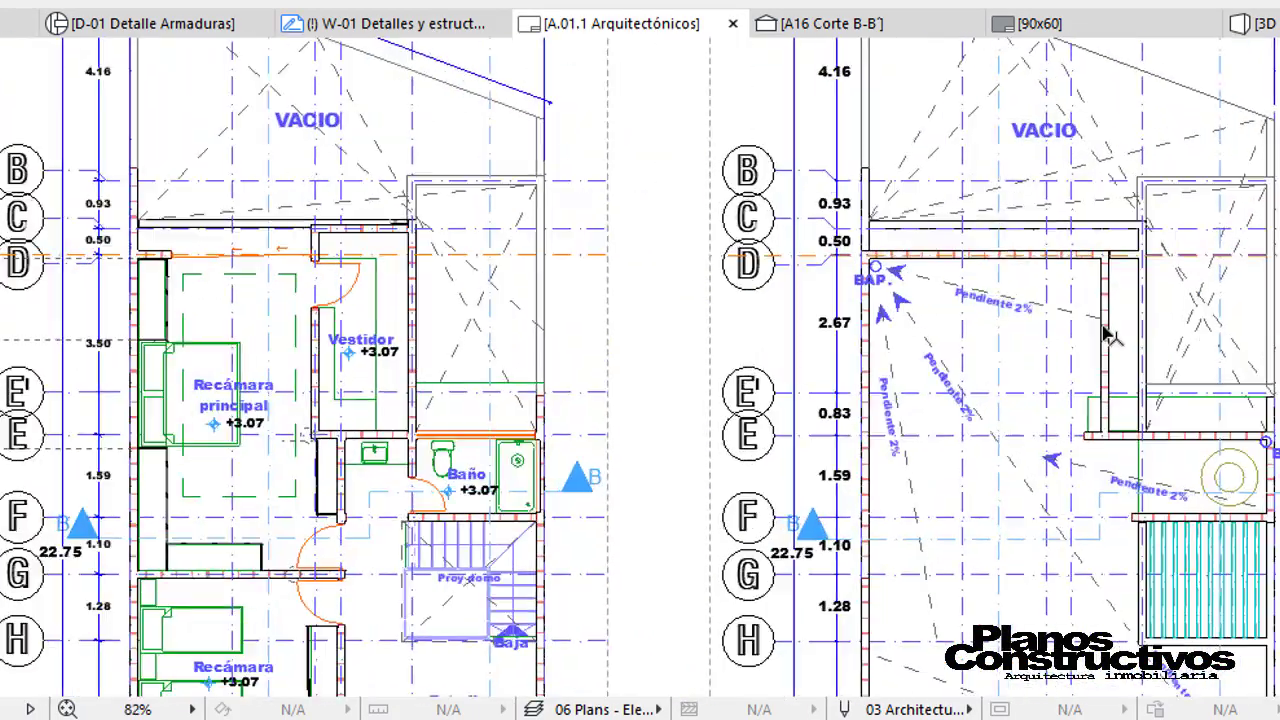
{"action": "scroll", "coordinate": [1050, 330], "scroll_direction": "up", "scroll_amount": 2}
{"action": "scroll", "coordinate": [900, 309], "scroll_direction": "down", "scroll_amount": 3}
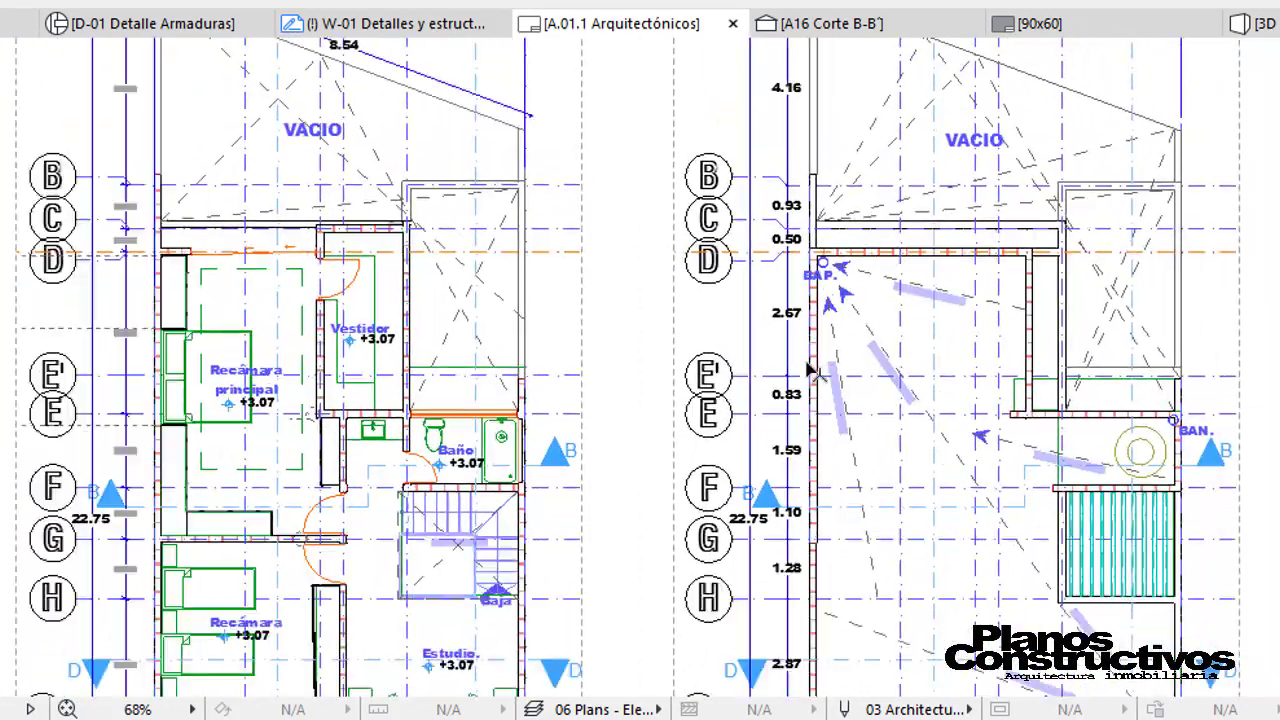
{"action": "scroll", "coordinate": [820, 350], "scroll_direction": "down", "scroll_amount": 3}
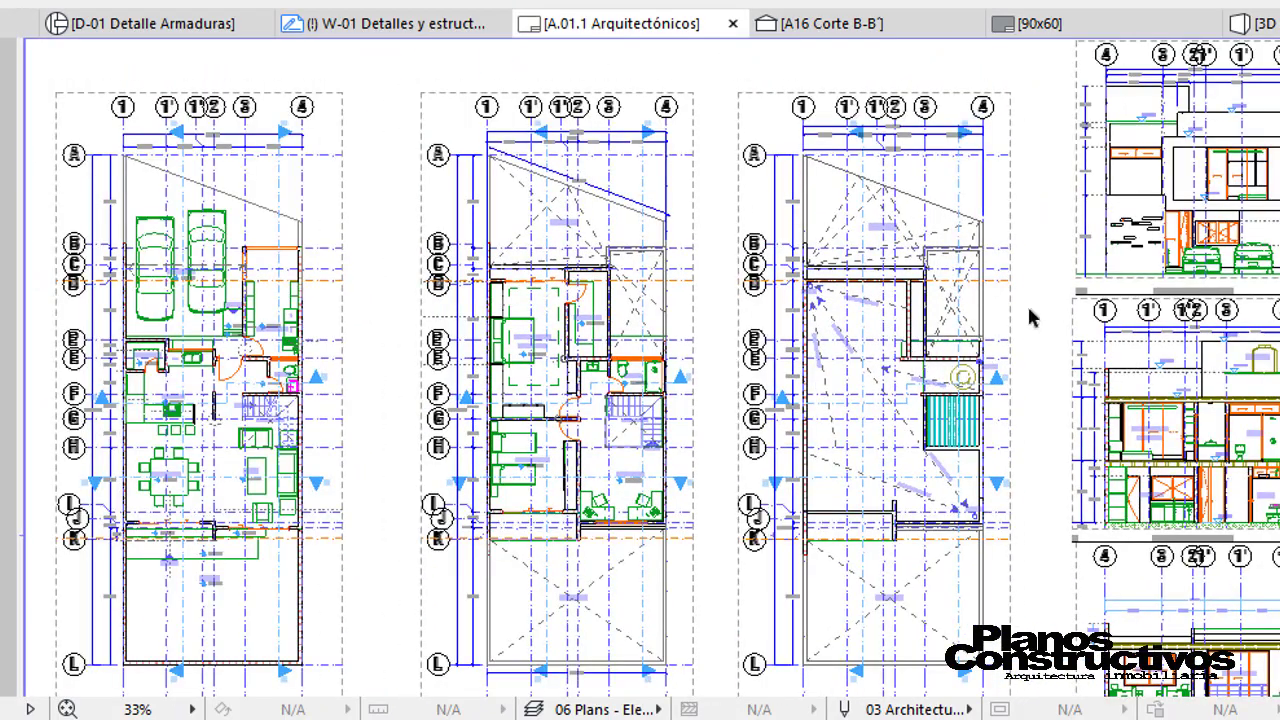
{"action": "scroll", "coordinate": [1260, 180], "scroll_direction": "up", "scroll_amount": 4}
{"action": "scroll", "coordinate": [871, 303], "scroll_direction": "down", "scroll_amount": 1}
{"action": "scroll", "coordinate": [877, 200], "scroll_direction": "up", "scroll_amount": 2}
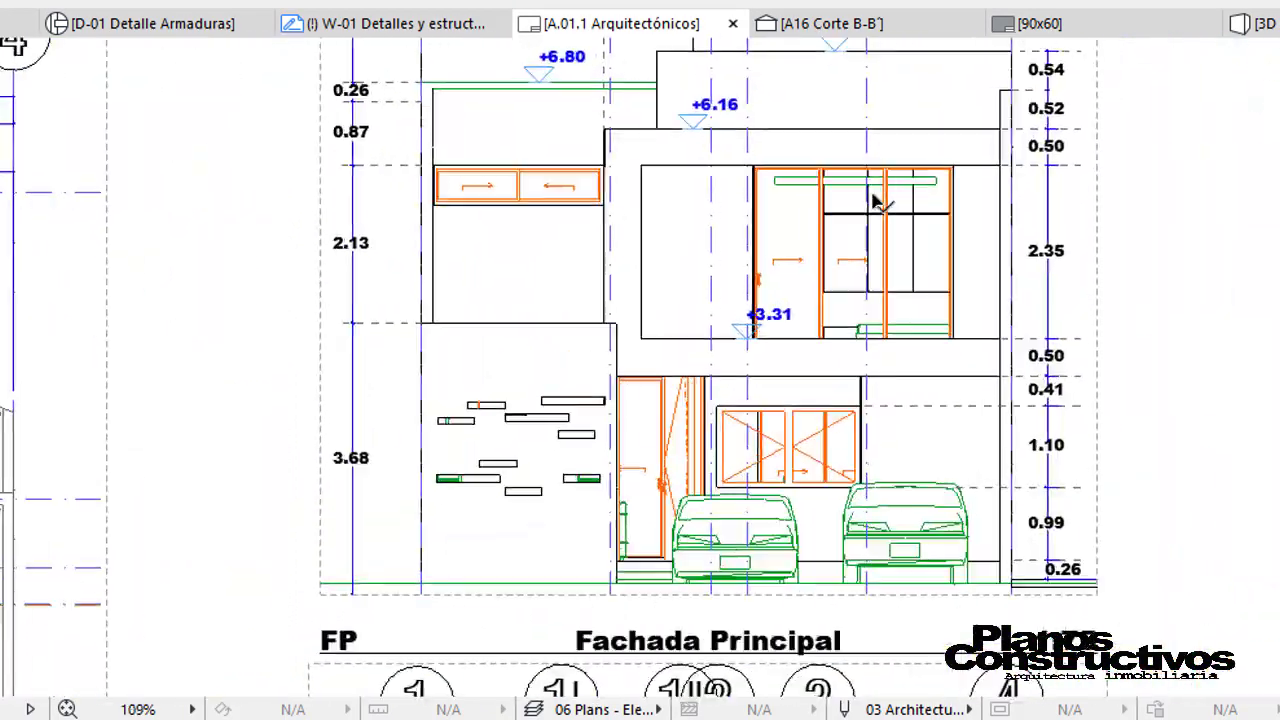
{"action": "scroll", "coordinate": [598, 330], "scroll_direction": "down", "scroll_amount": 1}
{"action": "scroll", "coordinate": [625, 257], "scroll_direction": "down", "scroll_amount": 3}
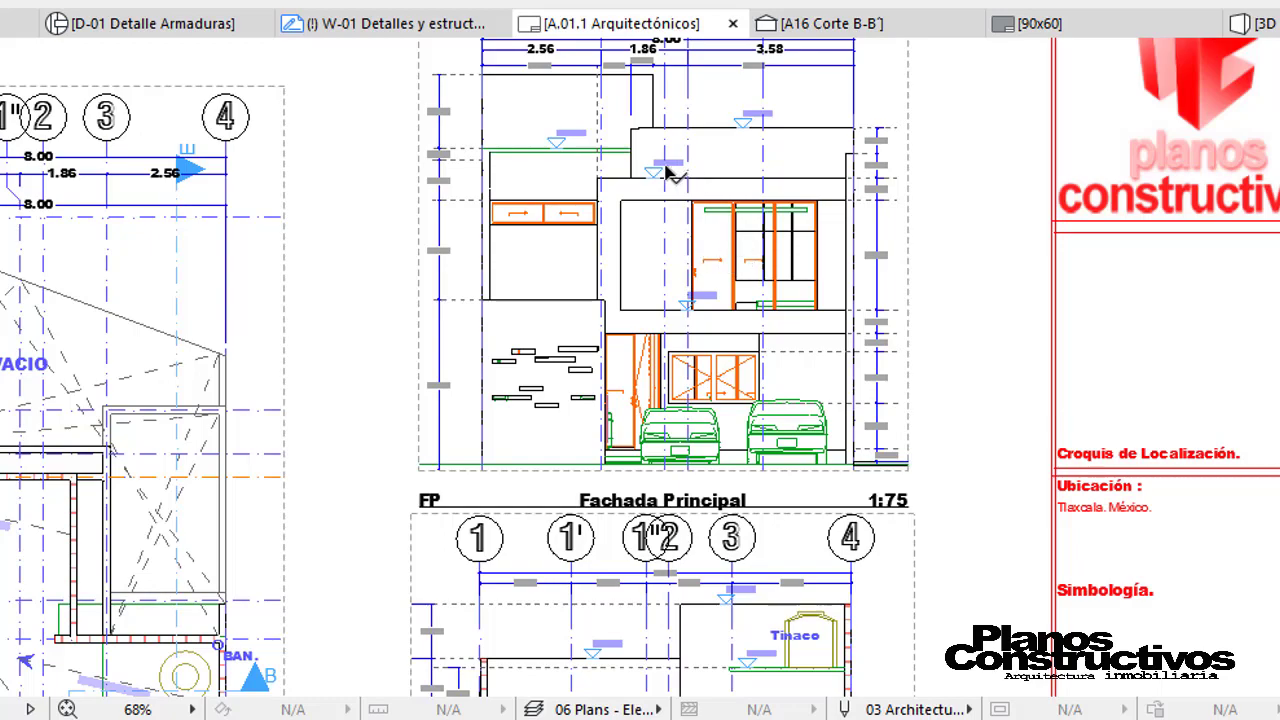
{"action": "scroll", "coordinate": [668, 172], "scroll_direction": "up", "scroll_amount": 1}
{"action": "scroll", "coordinate": [720, 200], "scroll_direction": "up", "scroll_amount": 2}
{"action": "scroll", "coordinate": [768, 250], "scroll_direction": "up", "scroll_amount": 2}
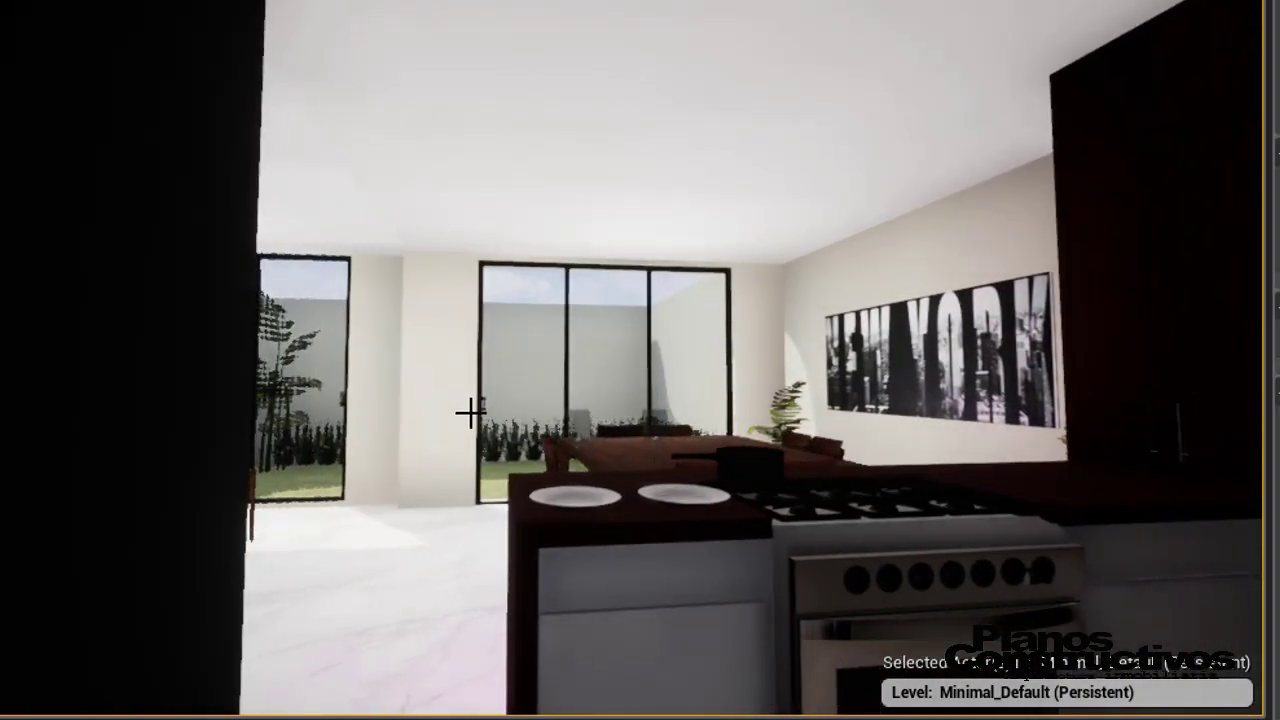
Call up the ARCHICAD window from the taskbar after viewing the Unreal kitchen.
{"action": "mouse_move", "coordinate": [241, 707]}
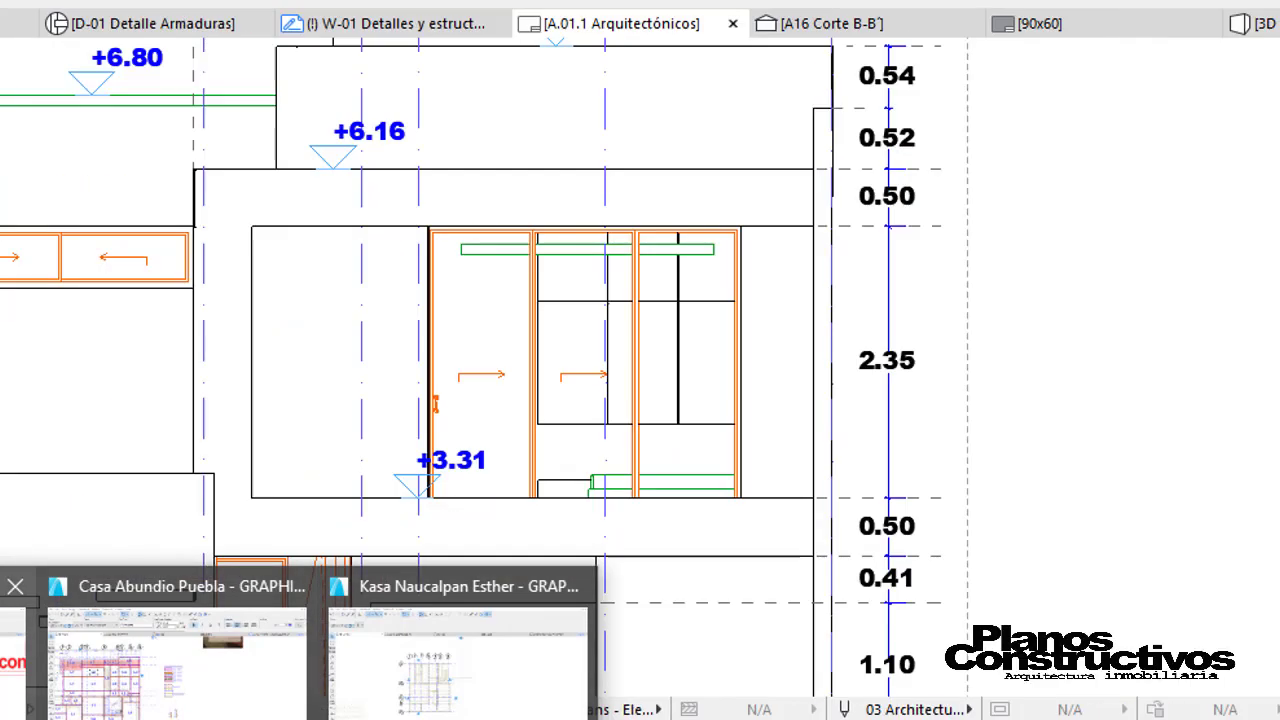
Return to ARCHICAD's A.01.1 Arquitectónicos layout and zoom in on the bathroom area.
{"action": "left_click", "coordinate": [363, 692]}
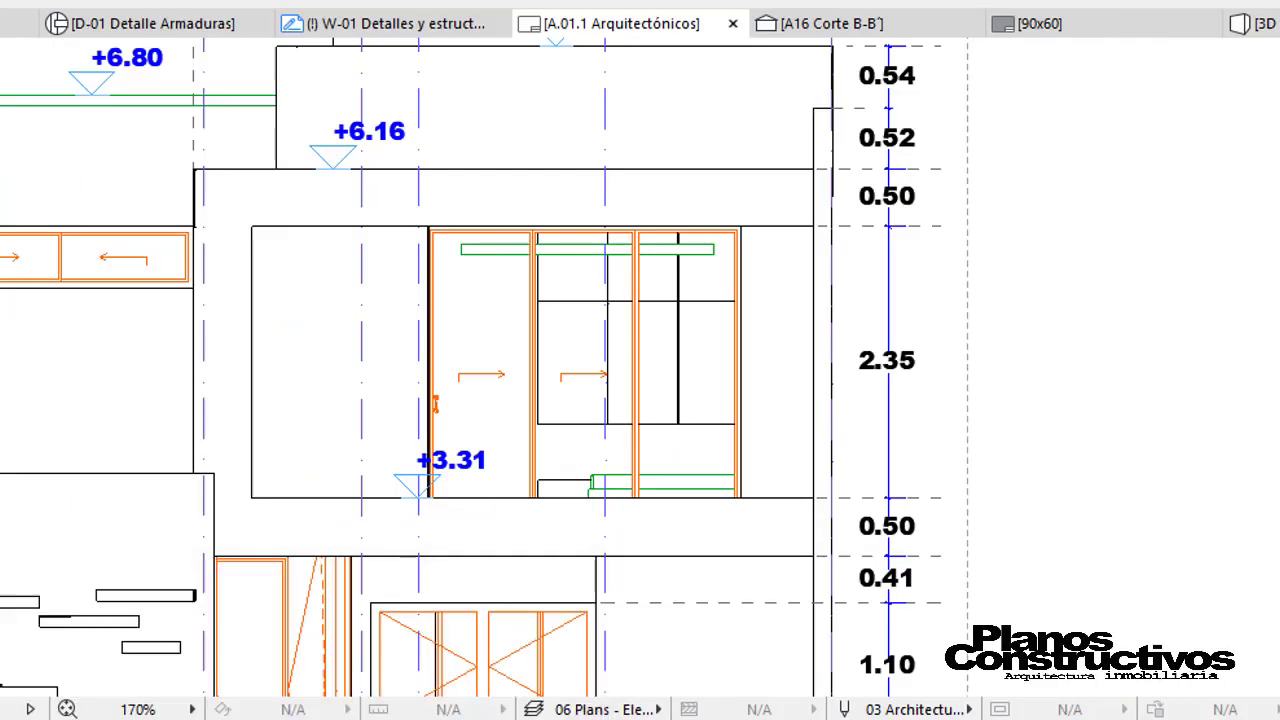
{"action": "scroll", "coordinate": [414, 320], "scroll_direction": "down", "scroll_amount": 1}
{"action": "scroll", "coordinate": [449, 309], "scroll_direction": "down", "scroll_amount": 5}
{"action": "scroll", "coordinate": [605, 65], "scroll_direction": "down", "scroll_amount": 5}
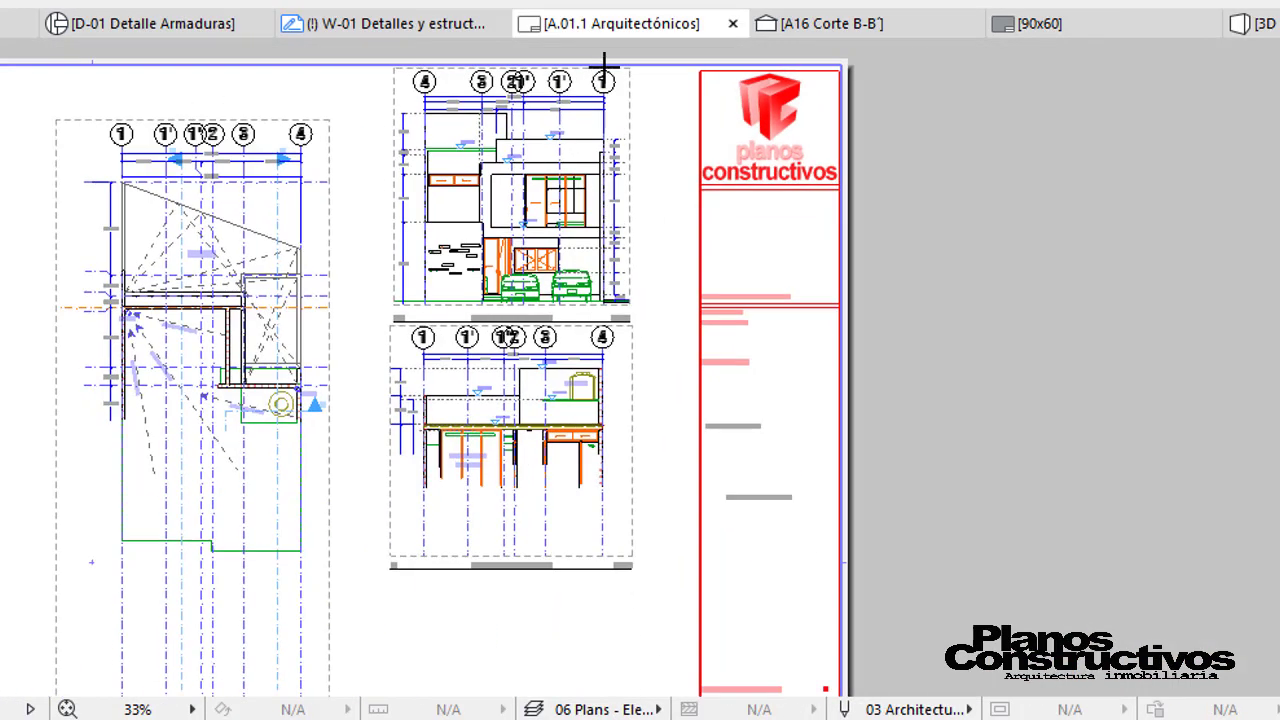
{"action": "scroll", "coordinate": [380, 217], "scroll_direction": "down", "scroll_amount": 2}
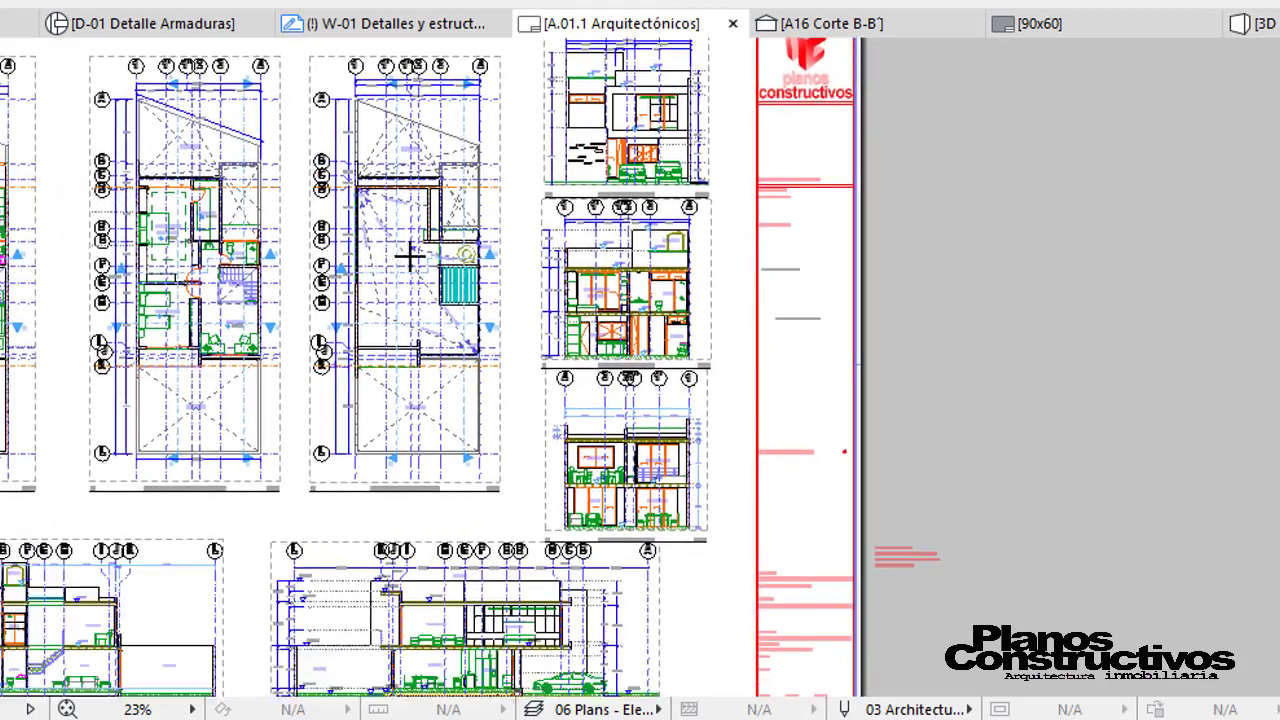
{"action": "scroll", "coordinate": [408, 257], "scroll_direction": "up", "scroll_amount": 5}
{"action": "scroll", "coordinate": [523, 243], "scroll_direction": "up", "scroll_amount": 6}
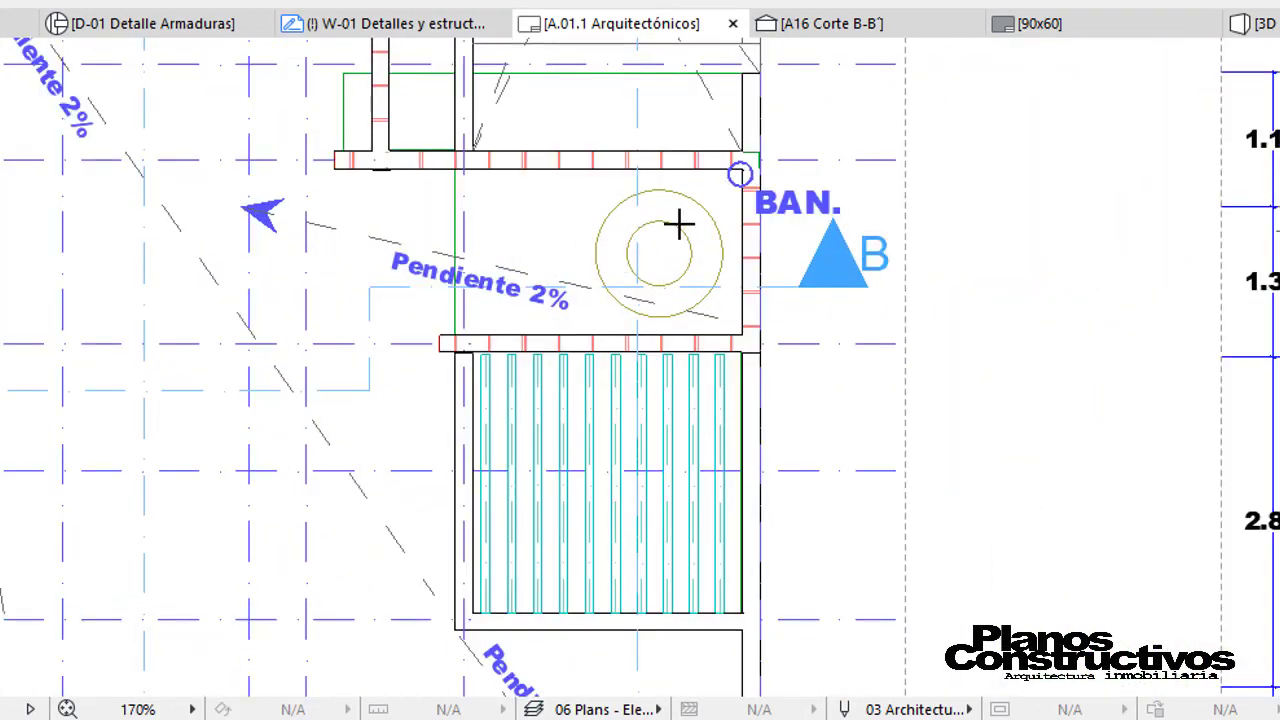
{"action": "scroll", "coordinate": [679, 133], "scroll_direction": "down", "scroll_amount": 4}
{"action": "scroll", "coordinate": [685, 133], "scroll_direction": "down", "scroll_amount": 1}
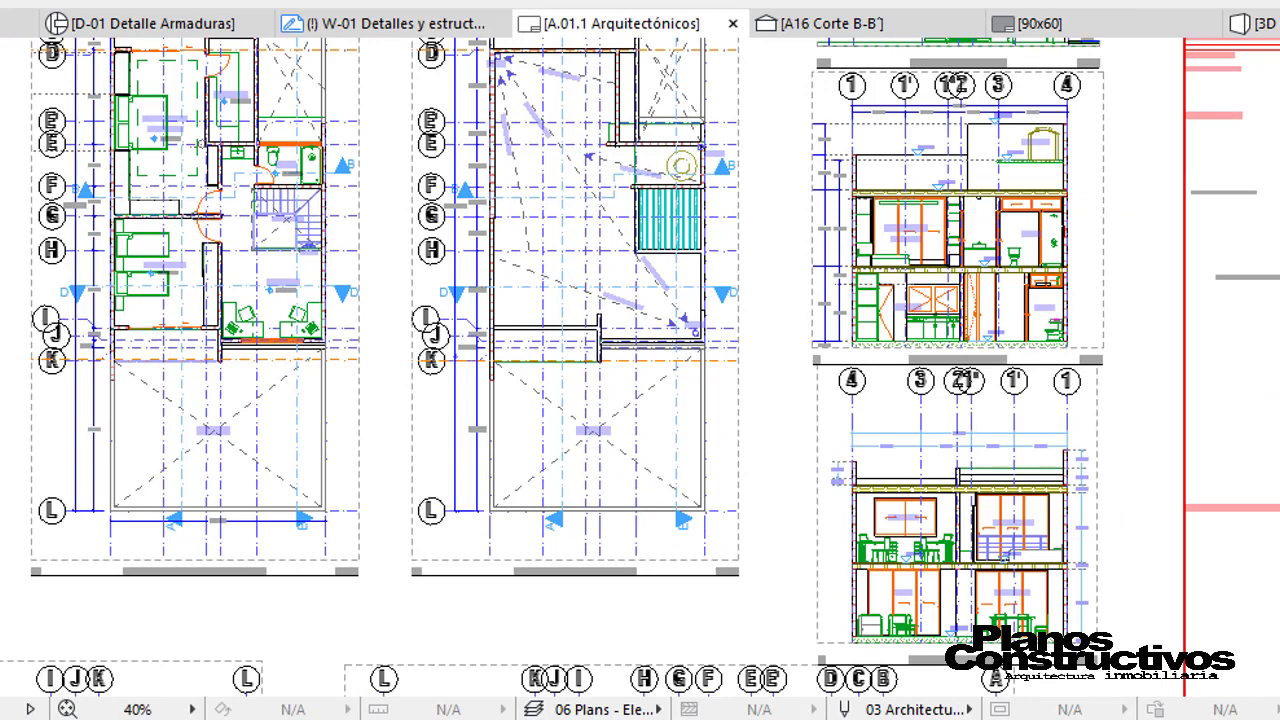
Open the A.01.3 Instalaciones layout and zoom to the water supply piping diagram.
{"action": "mouse_move", "coordinate": [1272, 200]}
{"action": "double_click", "coordinate": [1235, 210]}
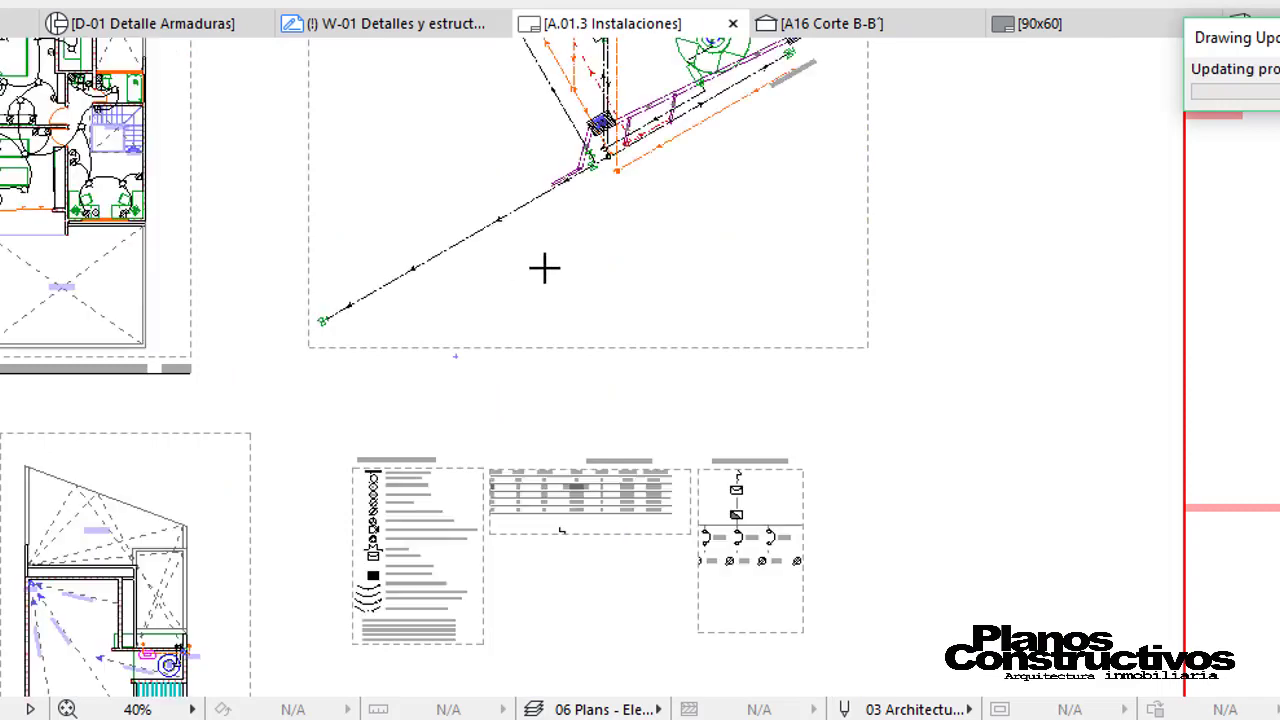
{"action": "scroll", "coordinate": [527, 212], "scroll_direction": "down", "scroll_amount": 1}
{"action": "scroll", "coordinate": [571, 320], "scroll_direction": "down", "scroll_amount": 1}
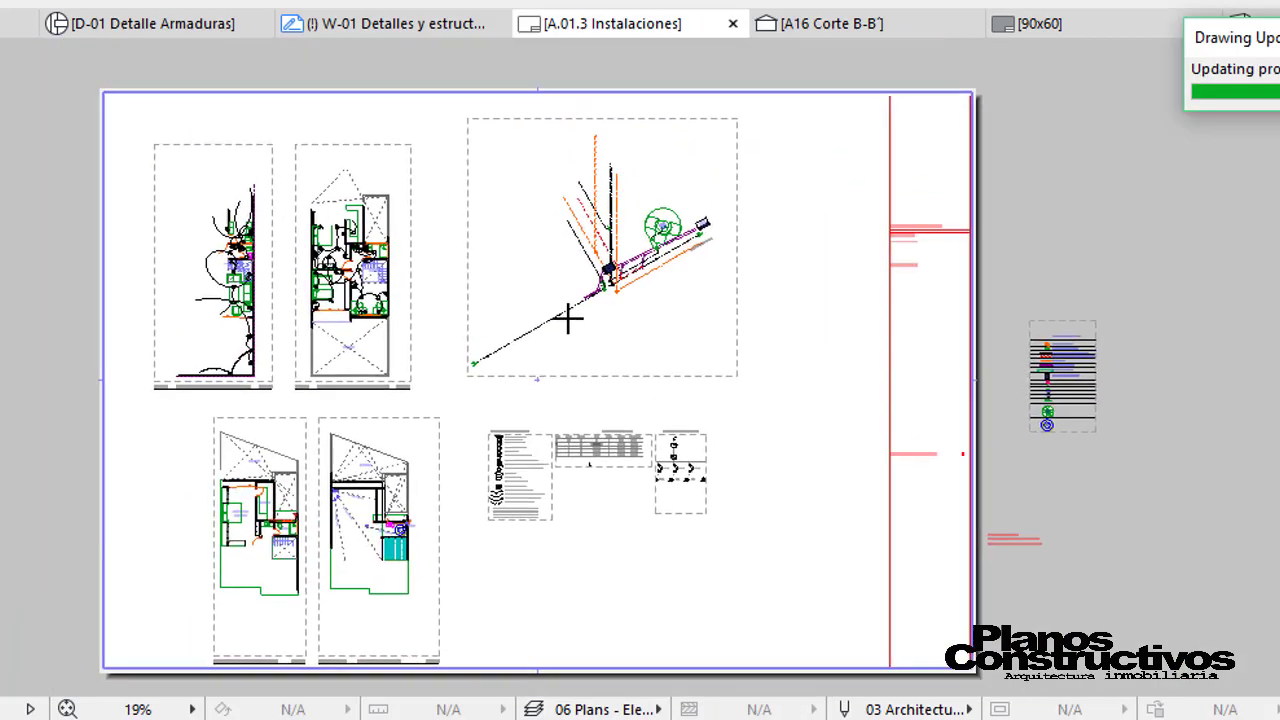
{"action": "scroll", "coordinate": [245, 300], "scroll_direction": "up", "scroll_amount": 3}
{"action": "scroll", "coordinate": [290, 190], "scroll_direction": "up", "scroll_amount": 1}
{"action": "scroll", "coordinate": [507, 311], "scroll_direction": "down", "scroll_amount": 2}
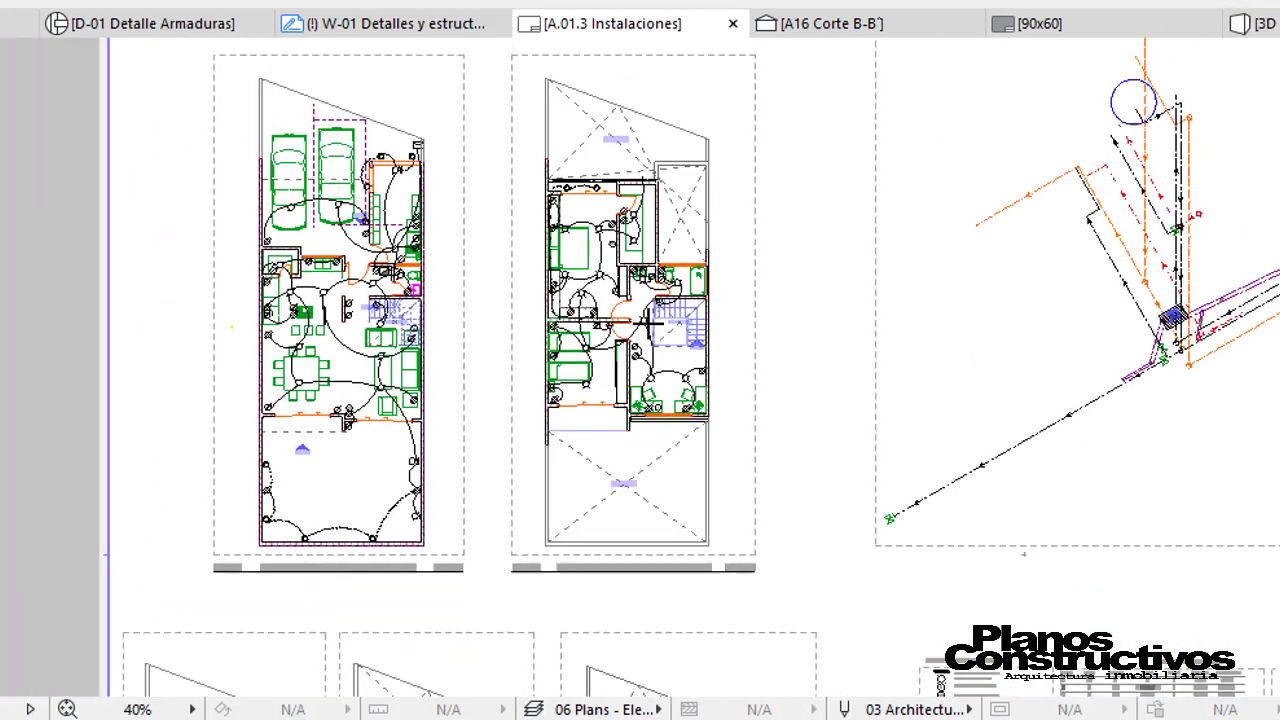
{"action": "scroll", "coordinate": [1229, 202], "scroll_direction": "up", "scroll_amount": 2}
{"action": "middle_click_drag", "start_coordinate": [1229, 202], "coordinate": [1069, 264]}
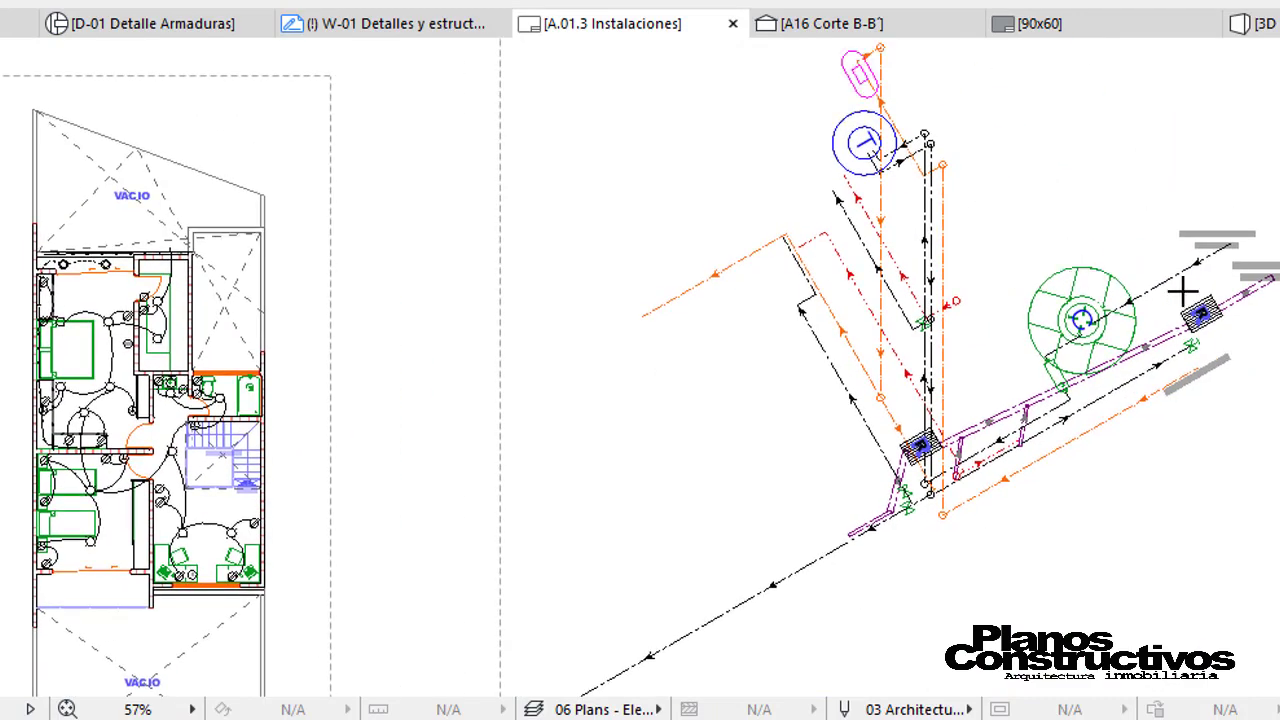
{"action": "scroll", "coordinate": [1051, 357], "scroll_direction": "up", "scroll_amount": 5}
{"action": "scroll", "coordinate": [1127, 372], "scroll_direction": "up", "scroll_amount": 2}
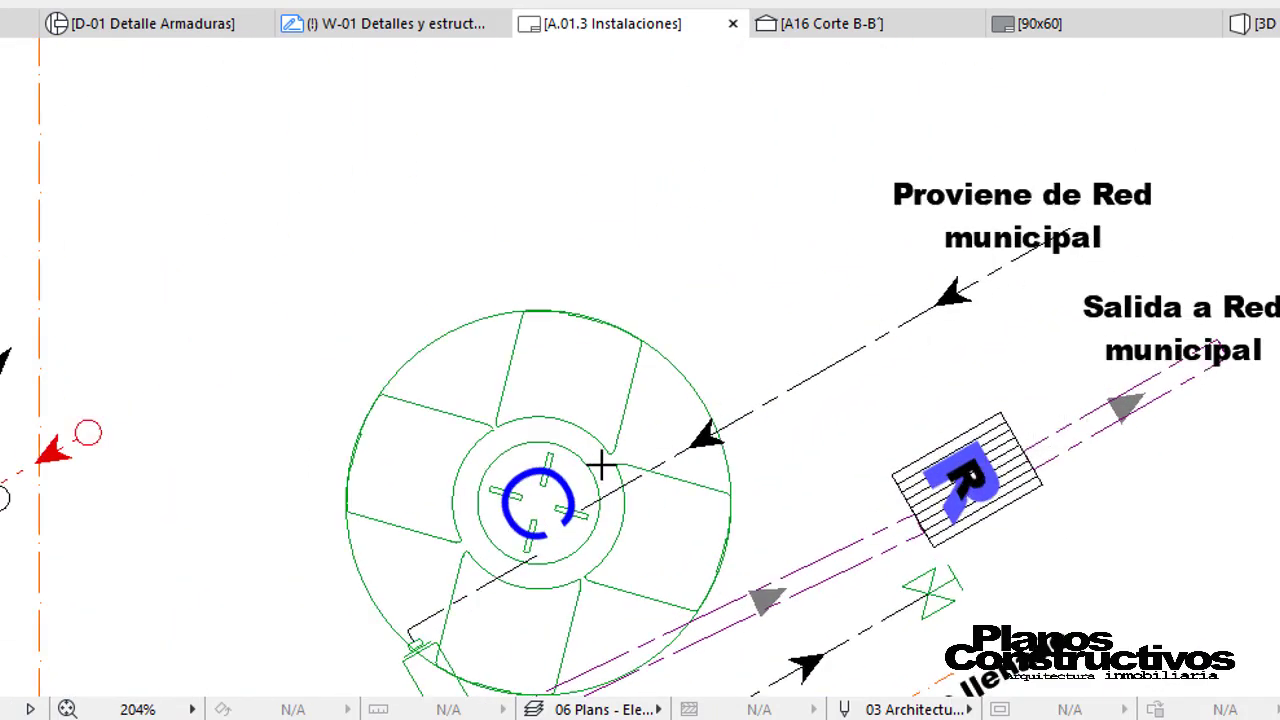
Inspect the garage area and then the right-hand building plan.
{"action": "scroll", "coordinate": [1097, 394], "scroll_direction": "down", "scroll_amount": 1}
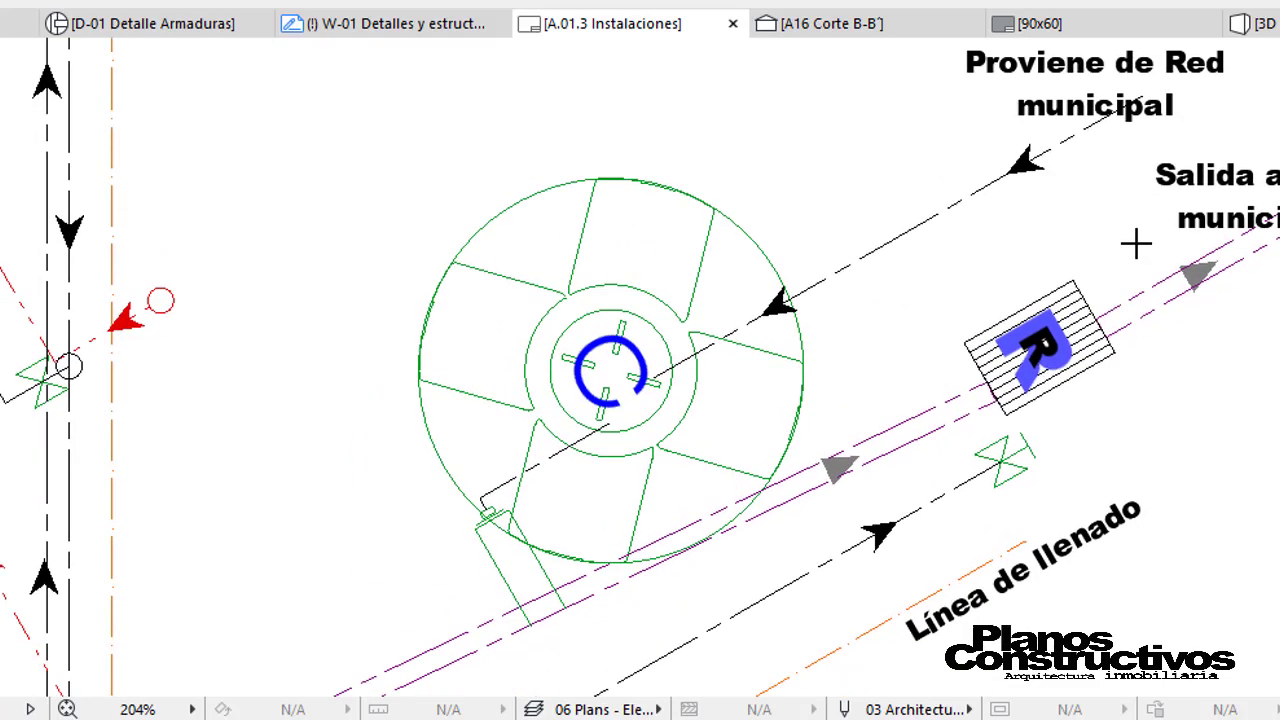
{"action": "scroll", "coordinate": [914, 386], "scroll_direction": "down", "scroll_amount": 4}
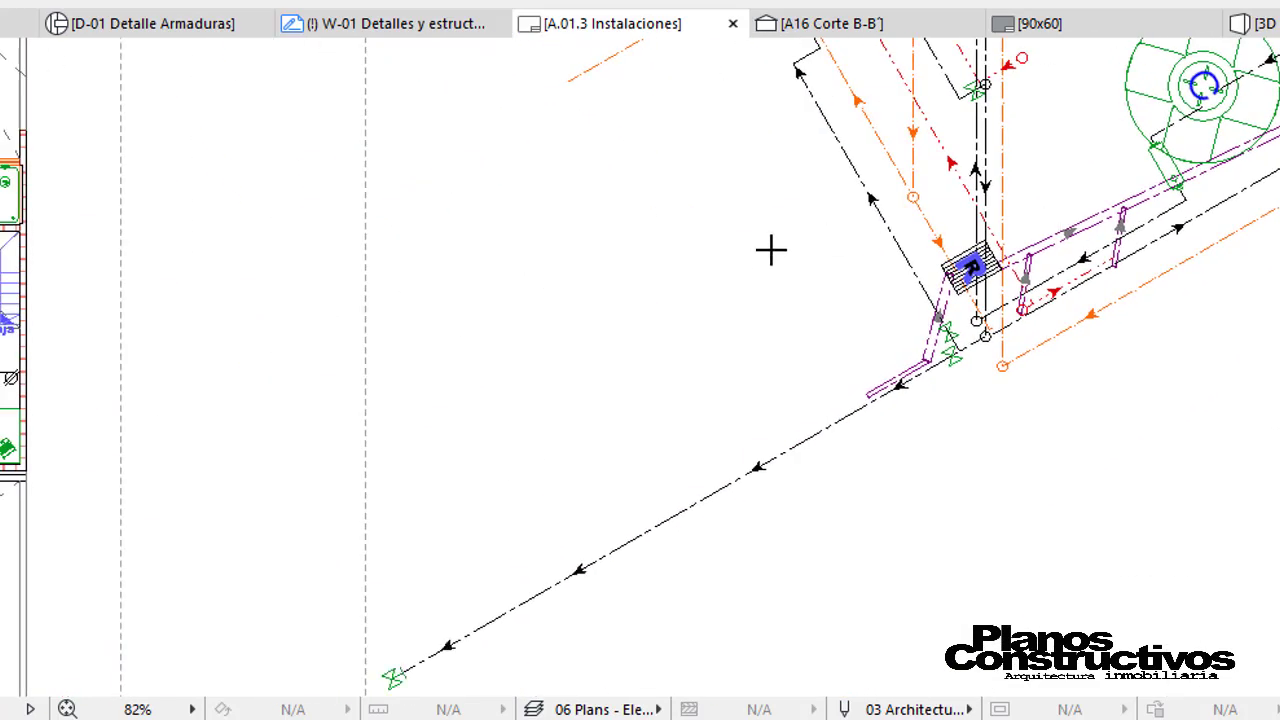
{"action": "scroll", "coordinate": [769, 249], "scroll_direction": "down", "scroll_amount": 4}
{"action": "scroll", "coordinate": [390, 205], "scroll_direction": "up", "scroll_amount": 4}
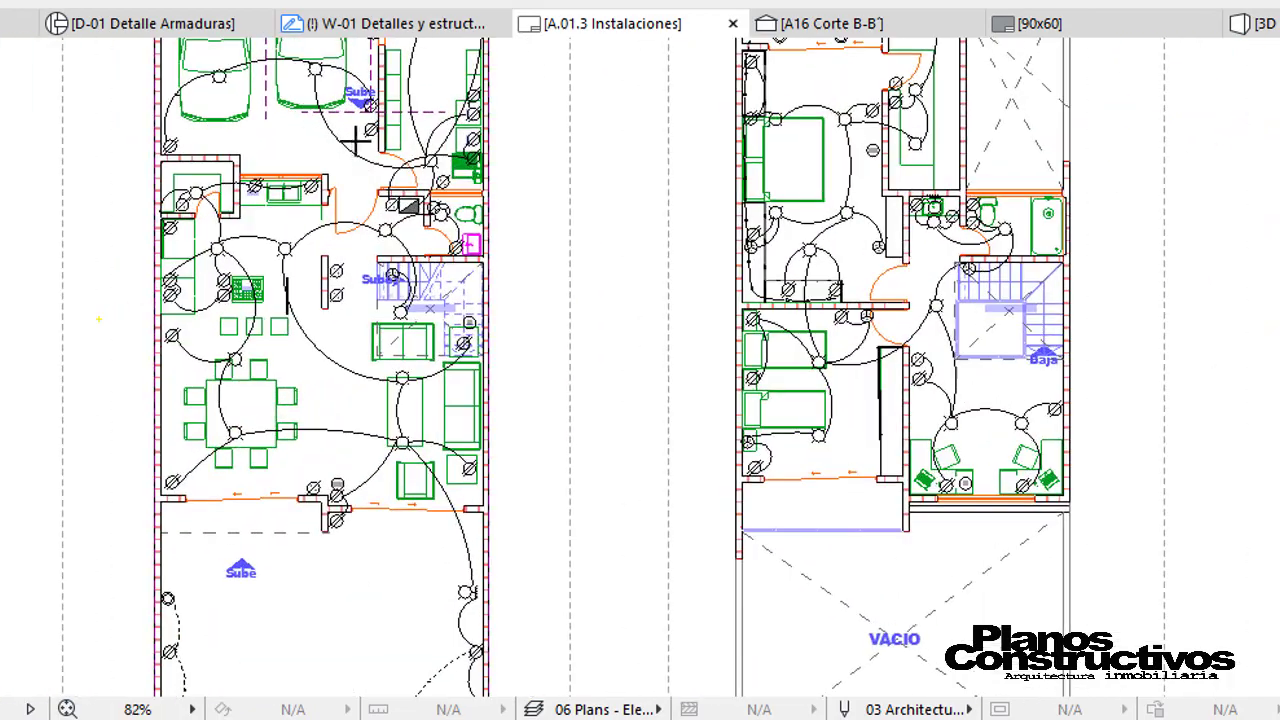
{"action": "middle_click_drag", "start_coordinate": [345, 178], "coordinate": [370, 272]}
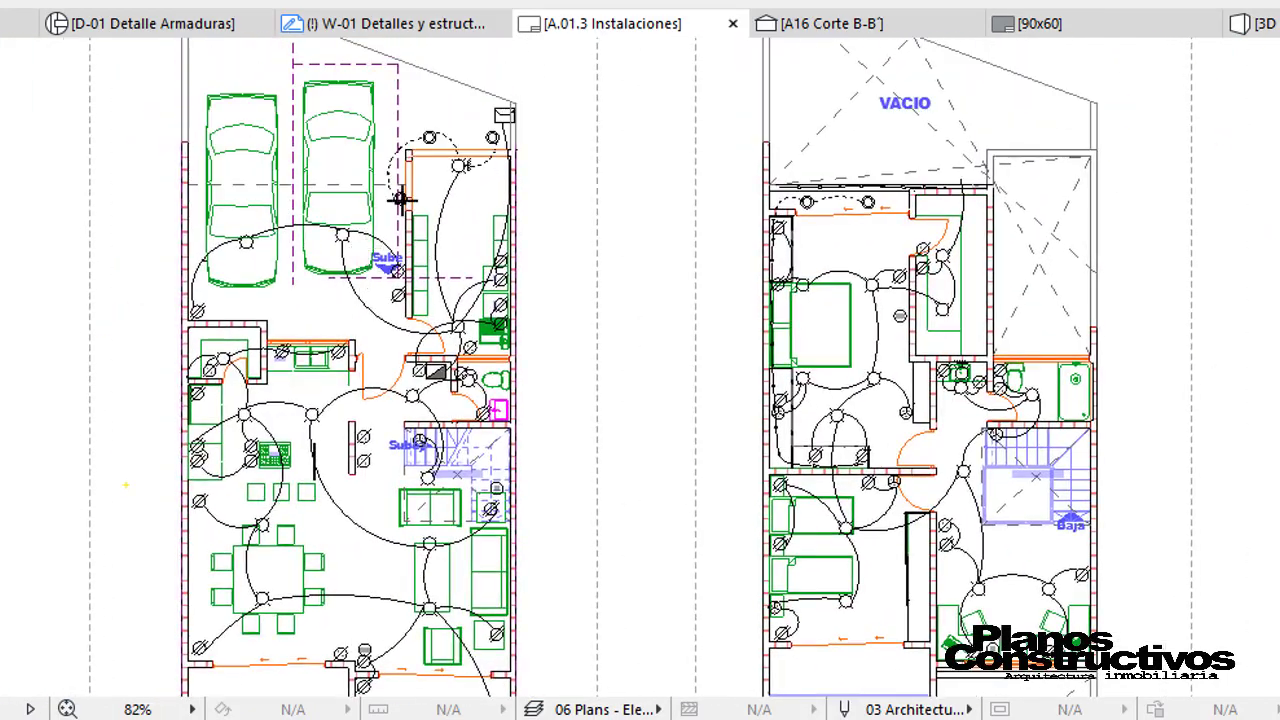
{"action": "scroll", "coordinate": [374, 126], "scroll_direction": "up", "scroll_amount": 2}
{"action": "scroll", "coordinate": [343, 206], "scroll_direction": "down", "scroll_amount": 2}
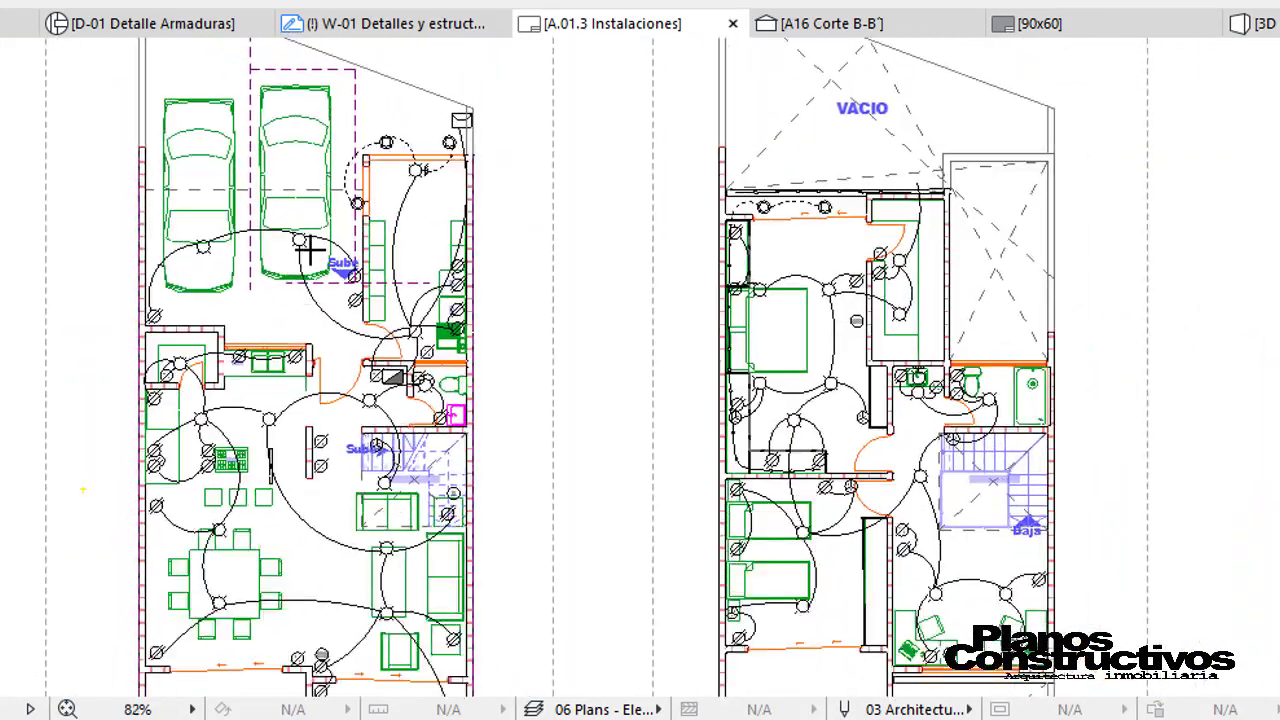
{"action": "scroll", "coordinate": [442, 88], "scroll_direction": "up", "scroll_amount": 5}
{"action": "scroll", "coordinate": [114, 243], "scroll_direction": "down", "scroll_amount": 1}
{"action": "scroll", "coordinate": [130, 243], "scroll_direction": "down", "scroll_amount": 5}
{"action": "middle_click_drag", "start_coordinate": [846, 220], "coordinate": [151, 437]}
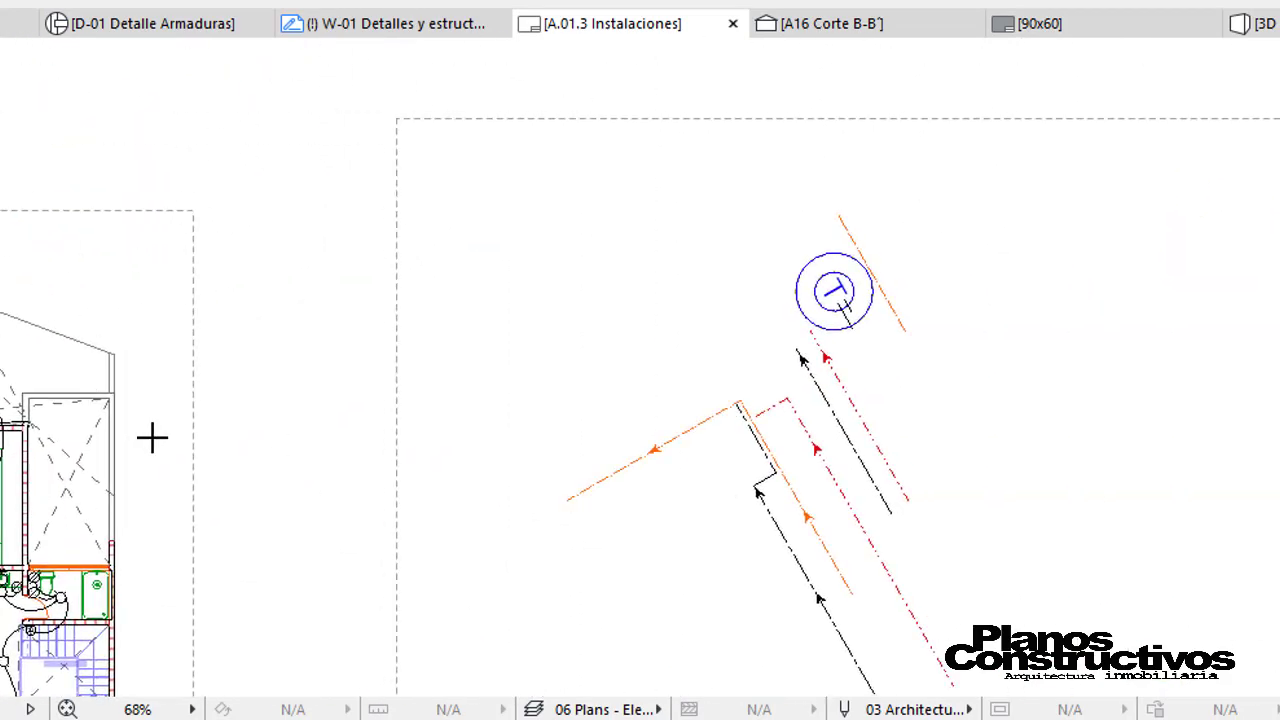
{"action": "scroll", "coordinate": [590, 250], "scroll_direction": "down", "scroll_amount": 6}
Review the electrical legend and load table, then return to the floor plans.
{"action": "middle_click_drag", "start_coordinate": [1060, 437], "coordinate": [914, 249]}
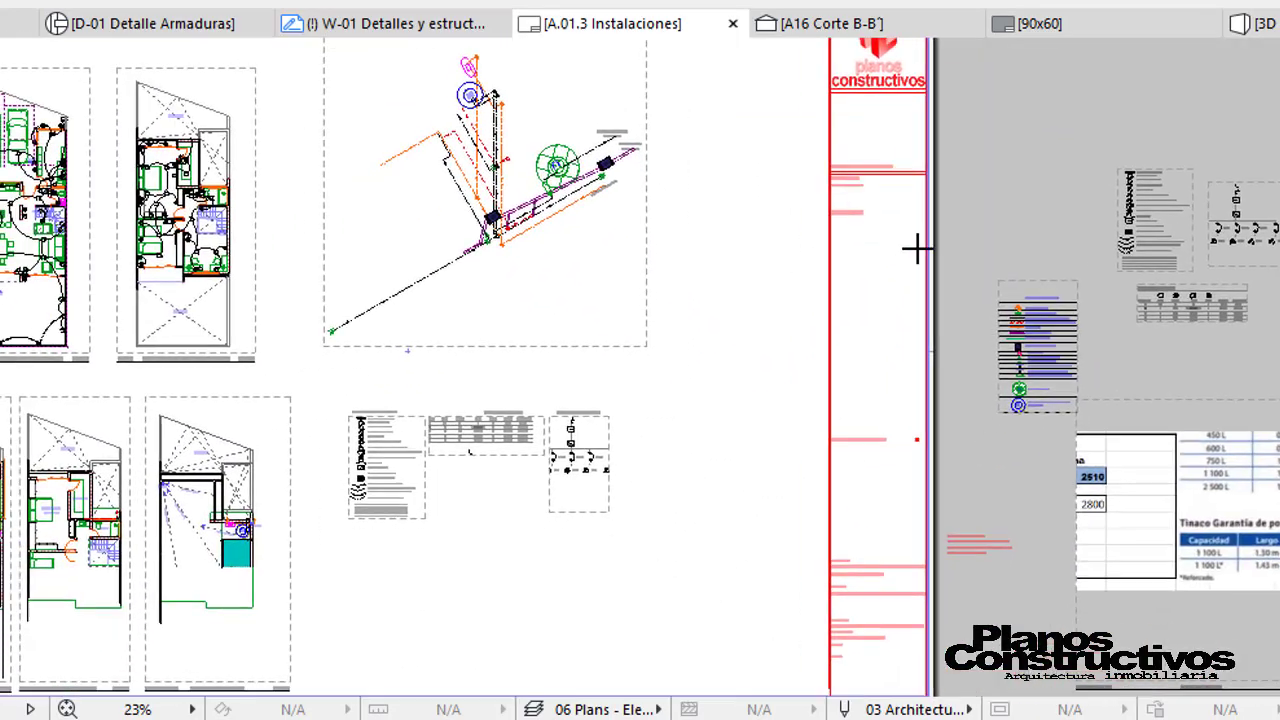
{"action": "scroll", "coordinate": [418, 476], "scroll_direction": "up", "scroll_amount": 5}
{"action": "scroll", "coordinate": [569, 289], "scroll_direction": "up", "scroll_amount": 2}
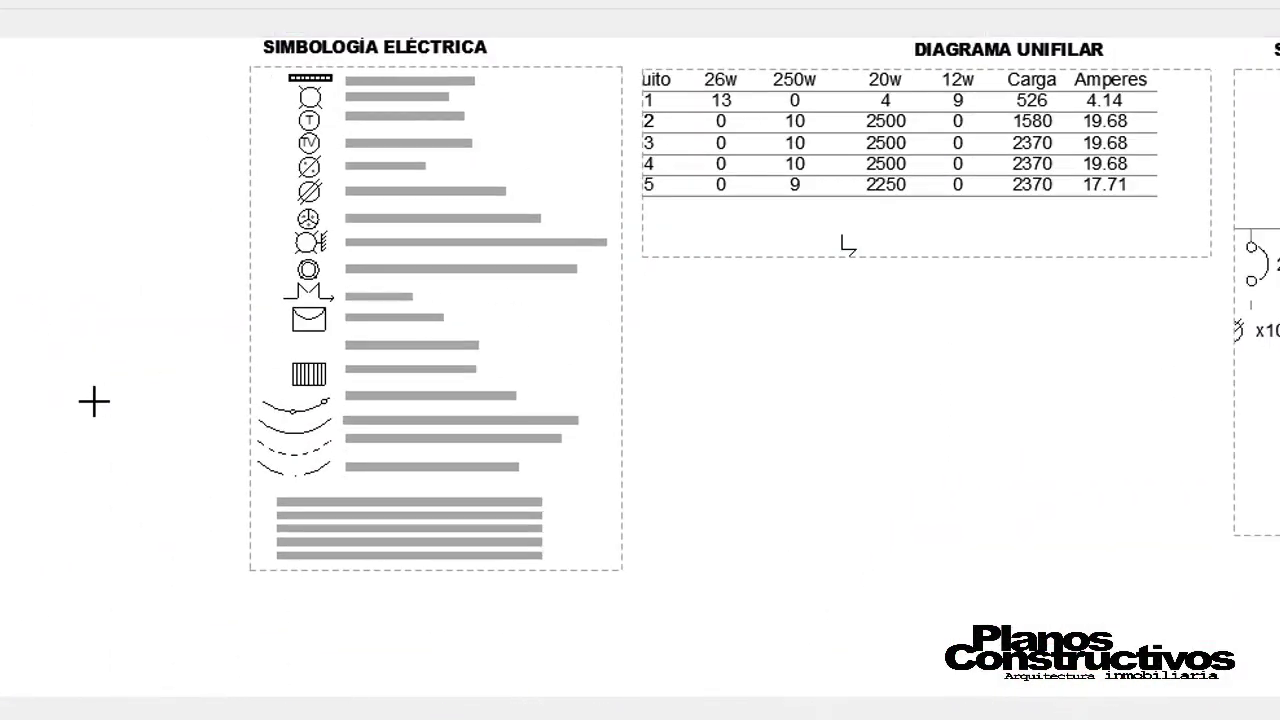
{"action": "scroll", "coordinate": [700, 318], "scroll_direction": "down", "scroll_amount": 3}
{"action": "scroll", "coordinate": [491, 320], "scroll_direction": "down", "scroll_amount": 3}
{"action": "middle_click_drag", "start_coordinate": [81, 393], "coordinate": [243, 345]}
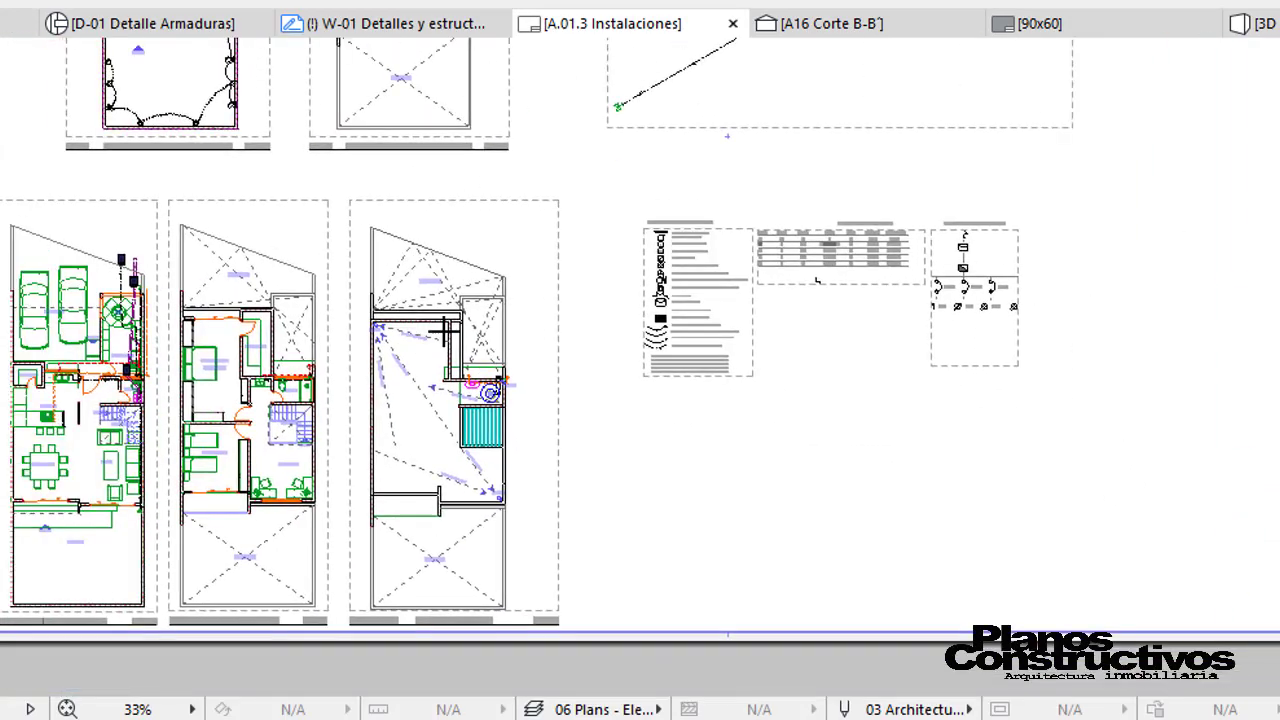
{"action": "scroll", "coordinate": [243, 345], "scroll_direction": "up", "scroll_amount": 1}
{"action": "scroll", "coordinate": [243, 345], "scroll_direction": "up", "scroll_amount": 2}
Select the ground-floor installations plan drawing and zoom out to the whole sheet.
{"action": "scroll", "coordinate": [226, 319], "scroll_direction": "up", "scroll_amount": 4}
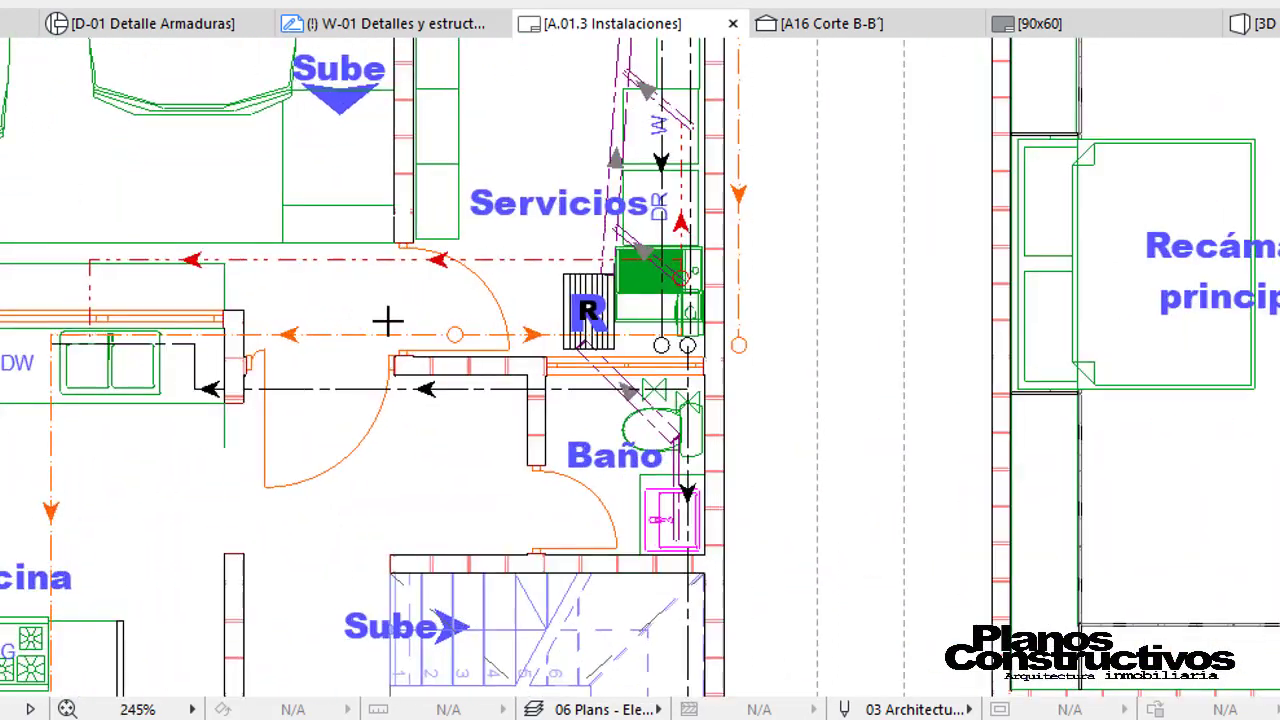
{"action": "left_click", "coordinate": [497, 259]}
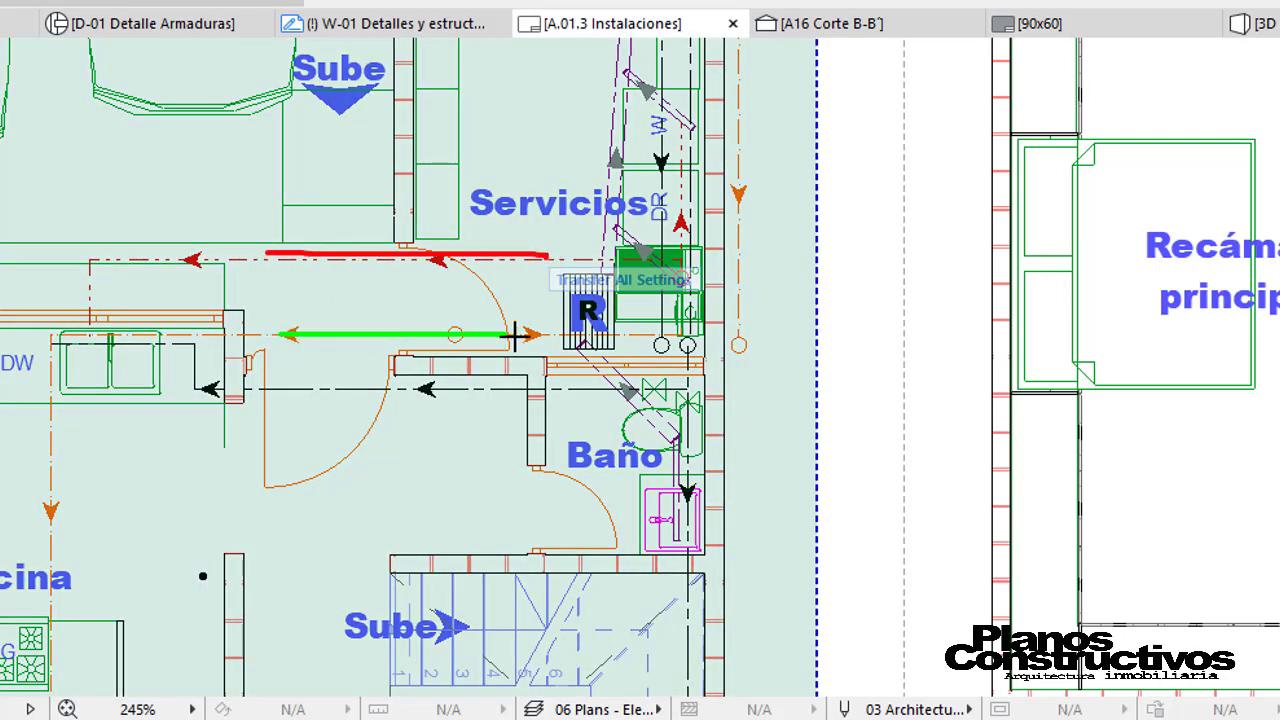
{"action": "scroll", "coordinate": [195, 407], "scroll_direction": "down", "scroll_amount": 4}
{"action": "scroll", "coordinate": [195, 407], "scroll_direction": "down", "scroll_amount": 4}
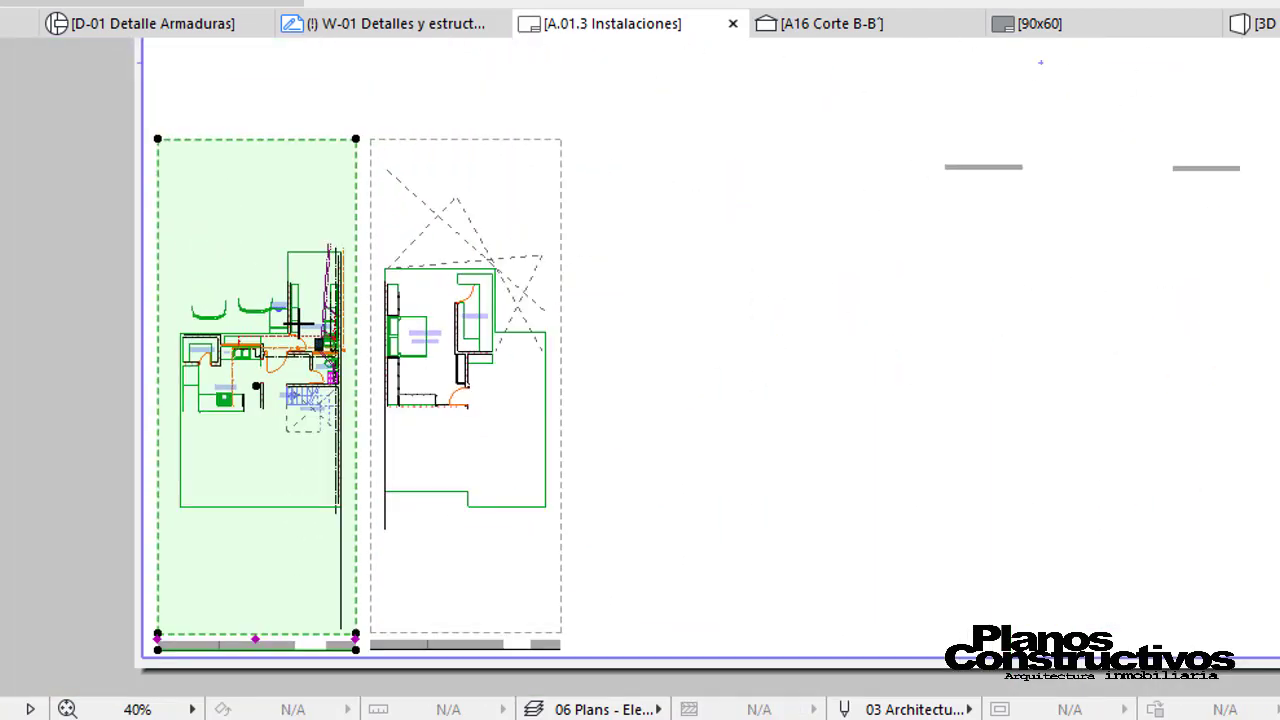
{"action": "scroll", "coordinate": [355, 355], "scroll_direction": "down", "scroll_amount": 3}
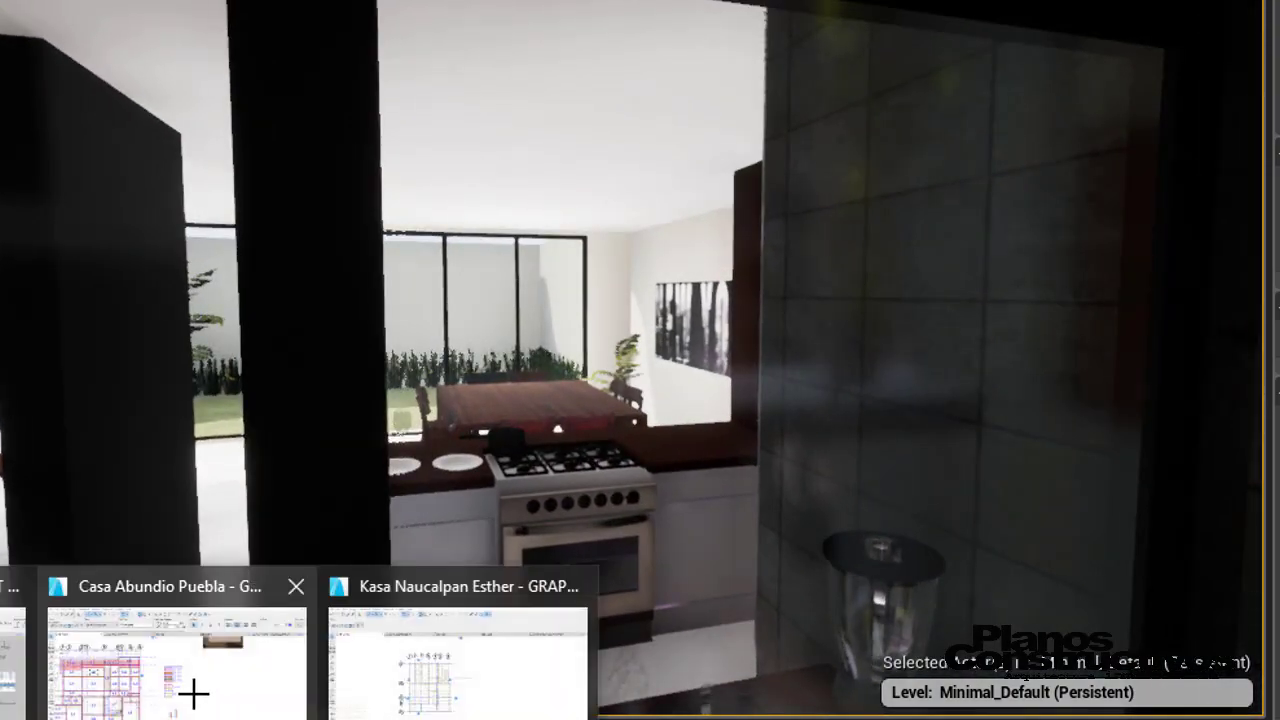
Back in ARCHICAD, look over the A.01.1 Arquitectónicos layout, then open the A.01.2 Estructurales layout.
{"action": "left_click", "coordinate": [194, 686]}
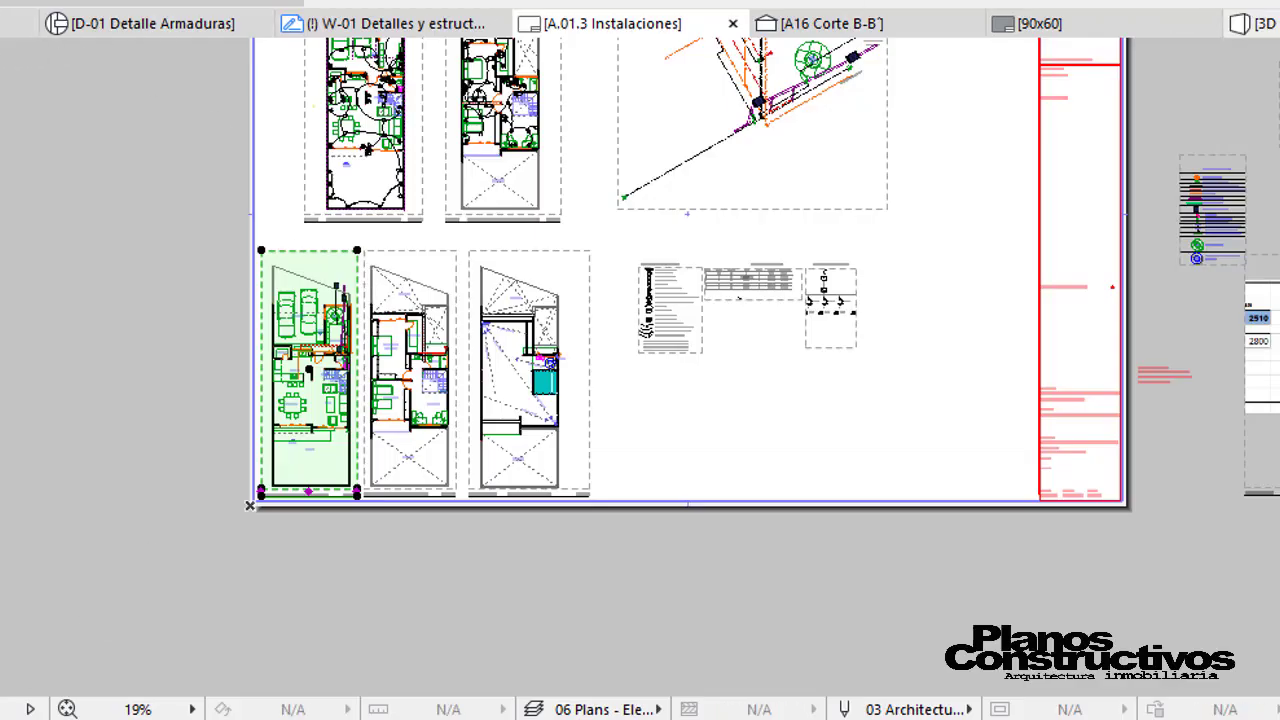
{"action": "double_click", "coordinate": [1255, 160]}
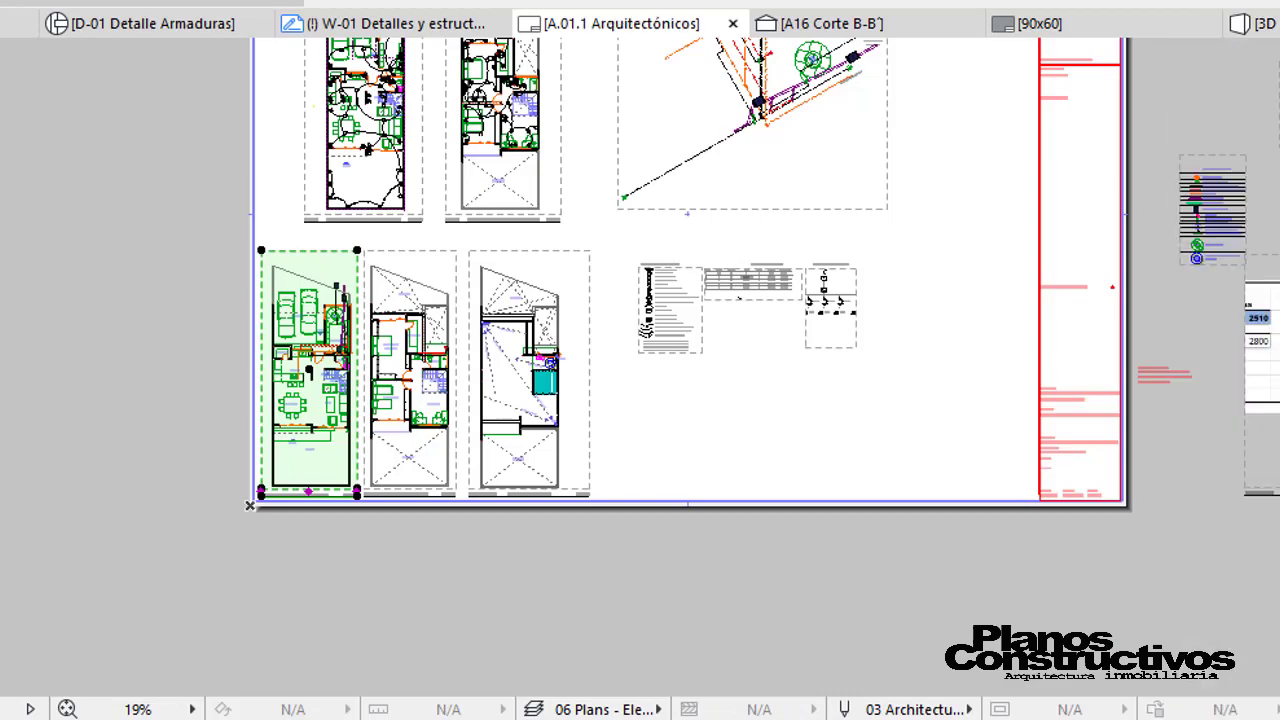
{"action": "scroll", "coordinate": [600, 170], "scroll_direction": "down", "scroll_amount": 1}
{"action": "scroll", "coordinate": [776, 143], "scroll_direction": "up", "scroll_amount": 5}
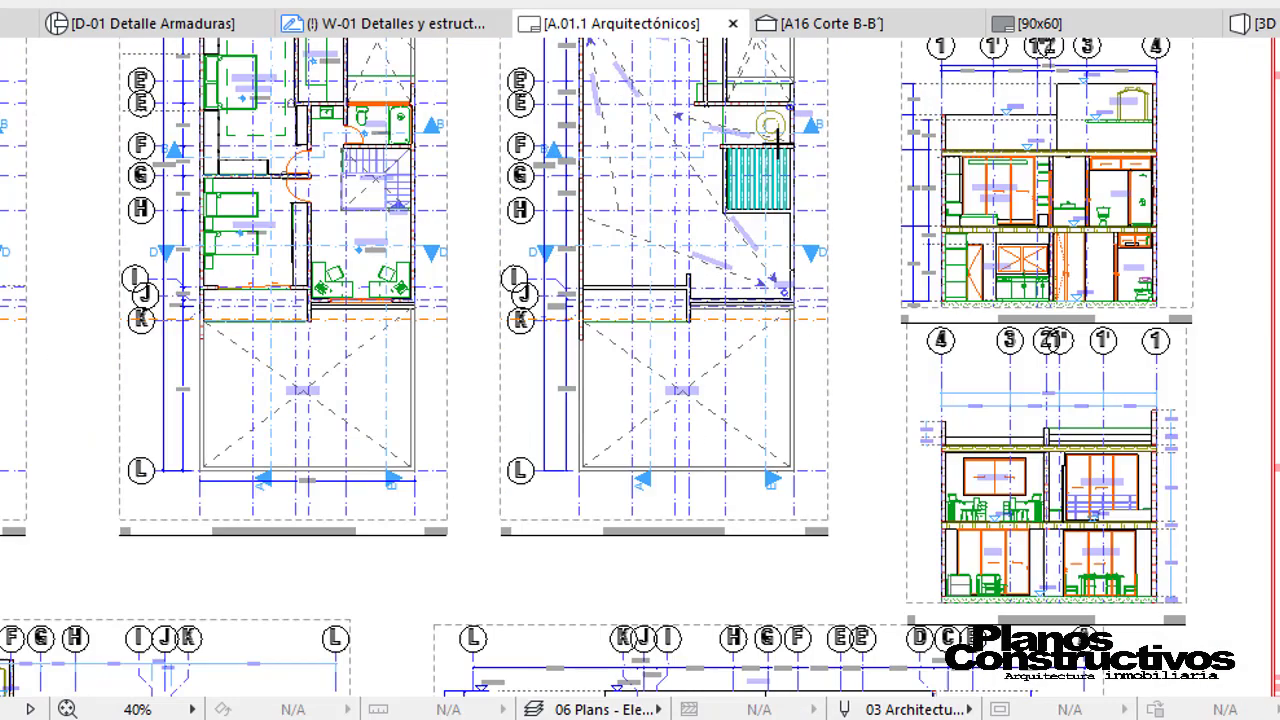
{"action": "scroll", "coordinate": [540, 440], "scroll_direction": "down", "scroll_amount": 4}
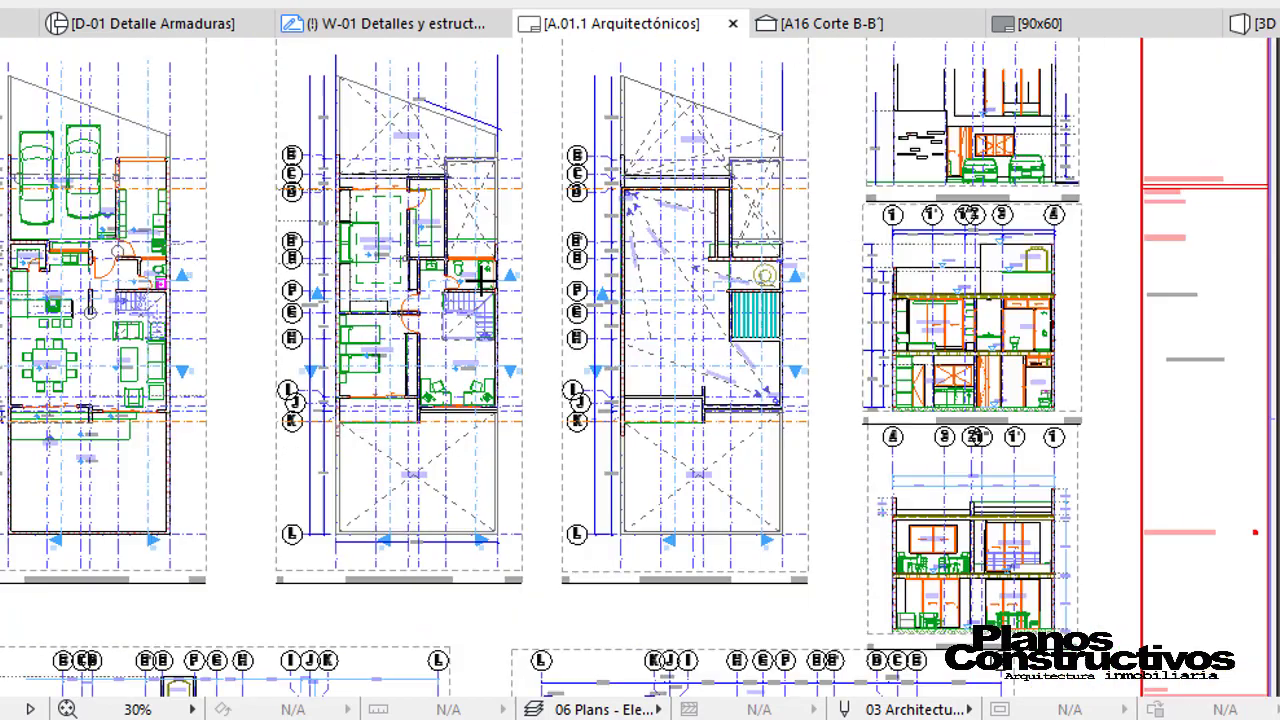
{"action": "scroll", "coordinate": [371, 583], "scroll_direction": "up", "scroll_amount": 1}
{"action": "scroll", "coordinate": [545, 233], "scroll_direction": "up", "scroll_amount": 2}
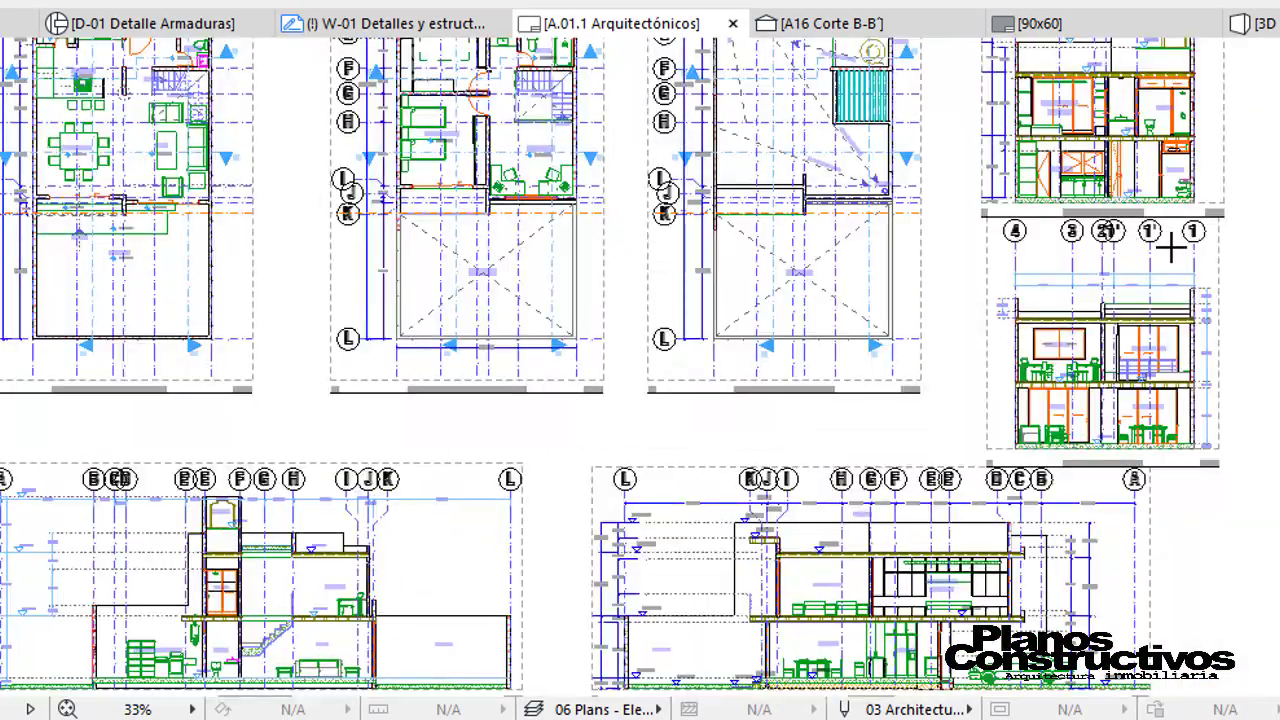
{"action": "middle_click_drag", "start_coordinate": [620, 215], "coordinate": [617, 290]}
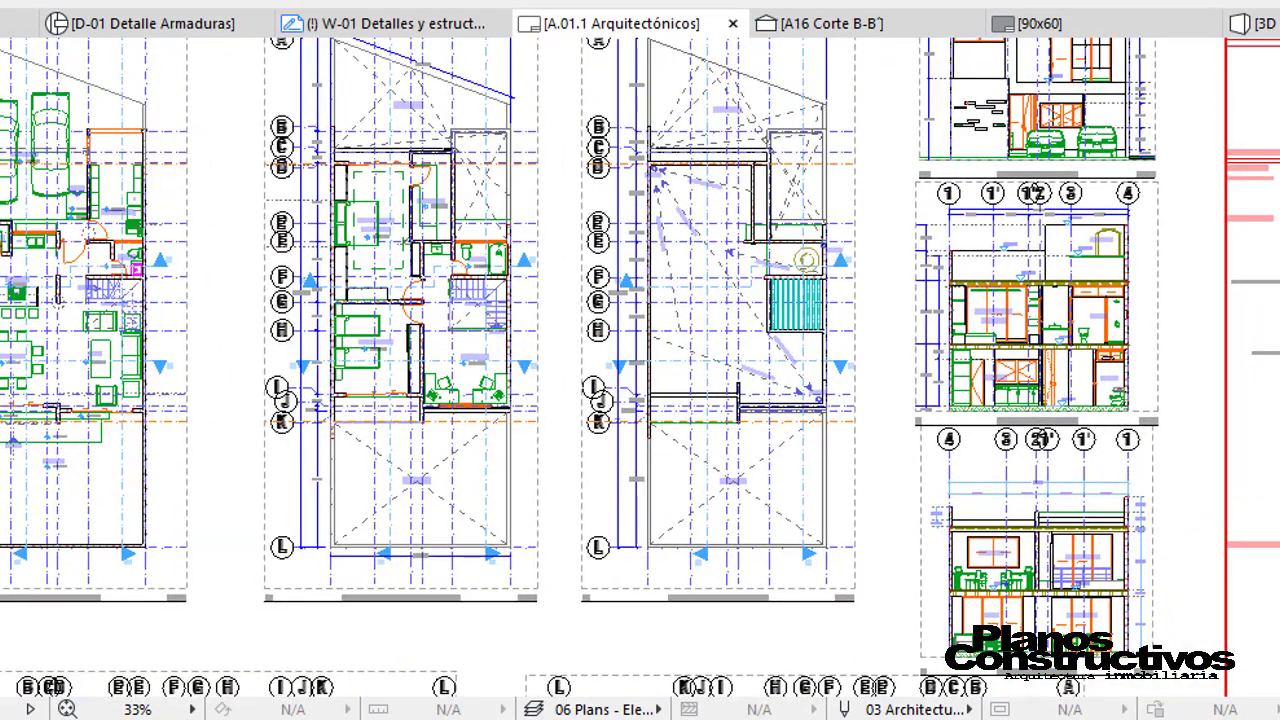
{"action": "left_click", "coordinate": [1262, 188]}
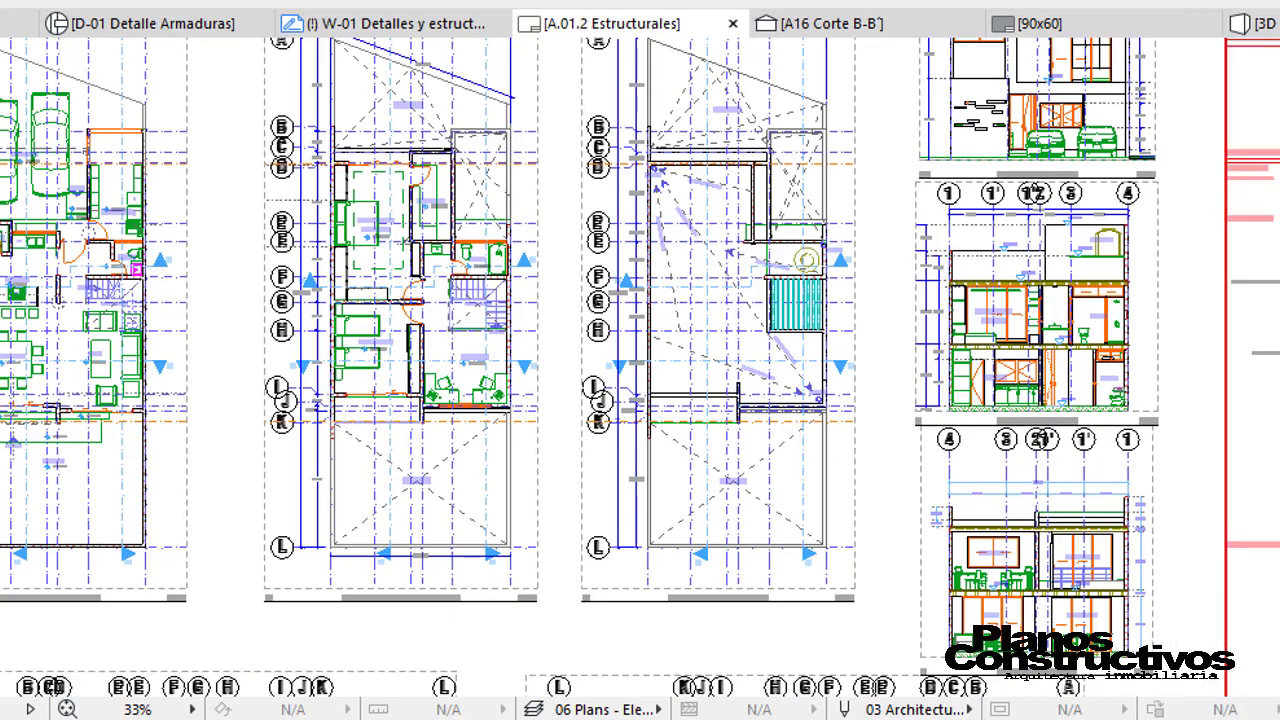
{"action": "scroll", "coordinate": [586, 194], "scroll_direction": "down", "scroll_amount": 3}
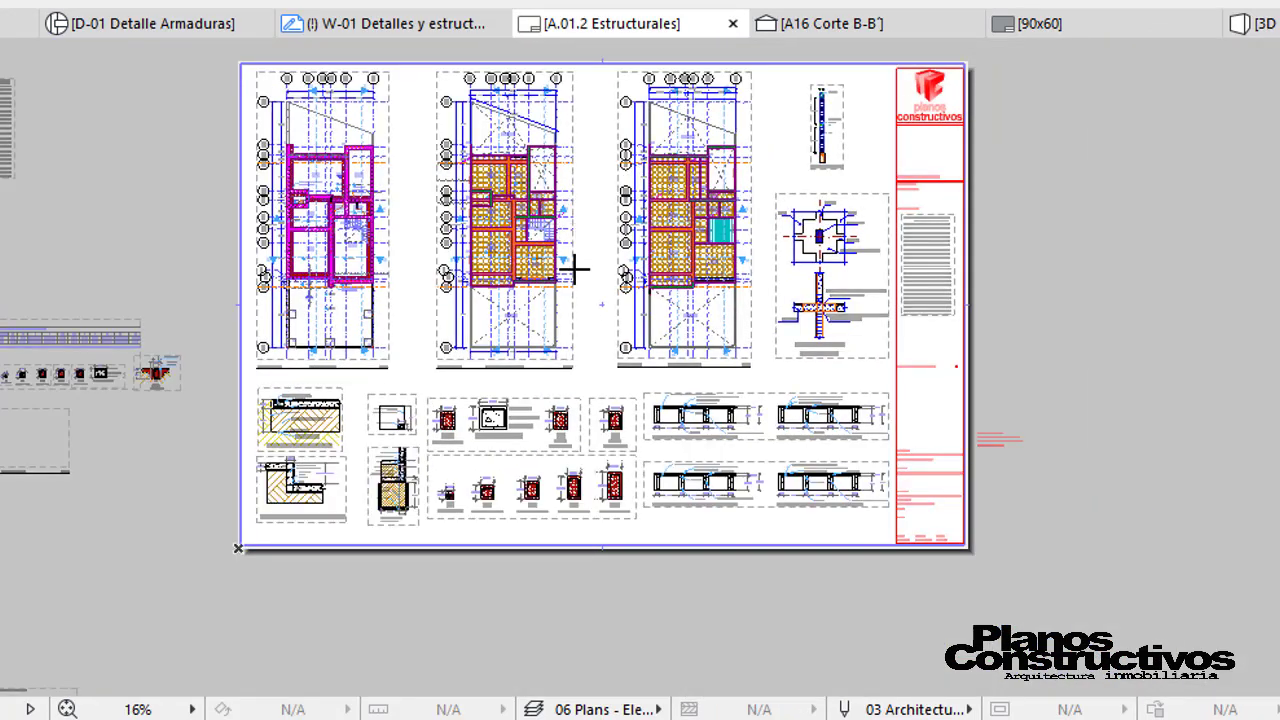
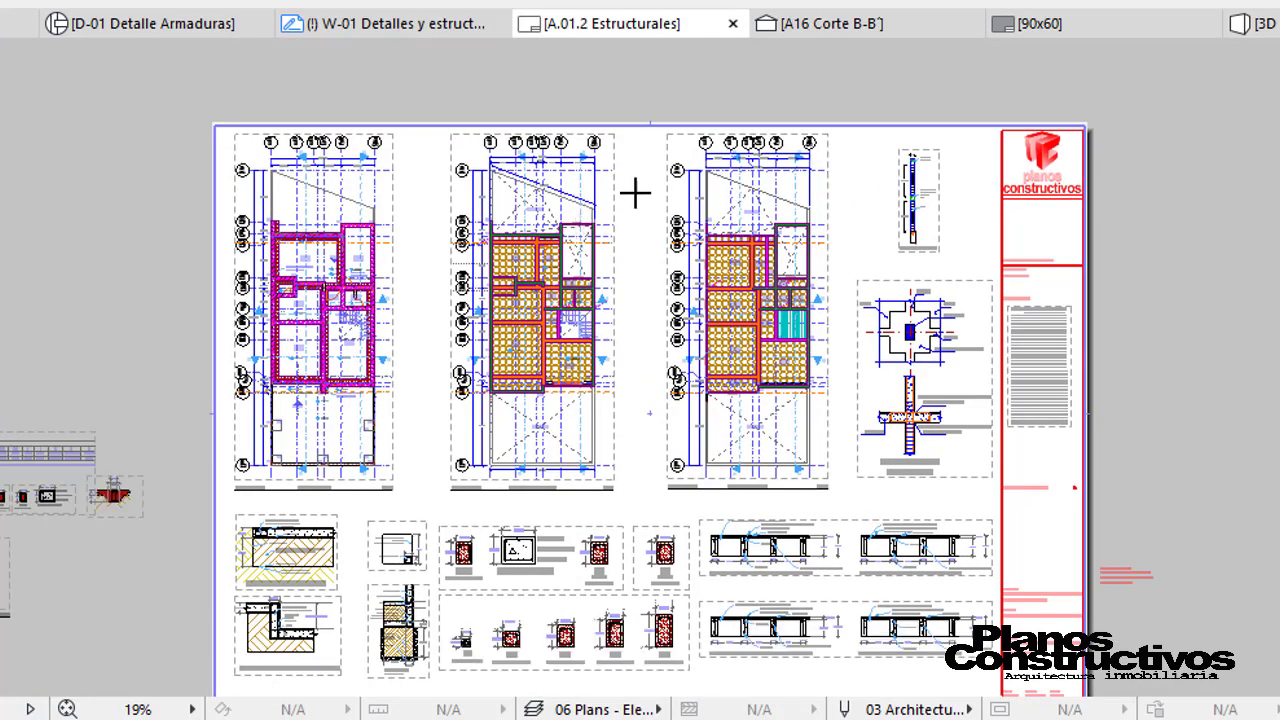
Move from the structural layout to the A.01.3 Instalaciones layout.
{"action": "scroll", "coordinate": [605, 240], "scroll_direction": "down", "scroll_amount": 3}
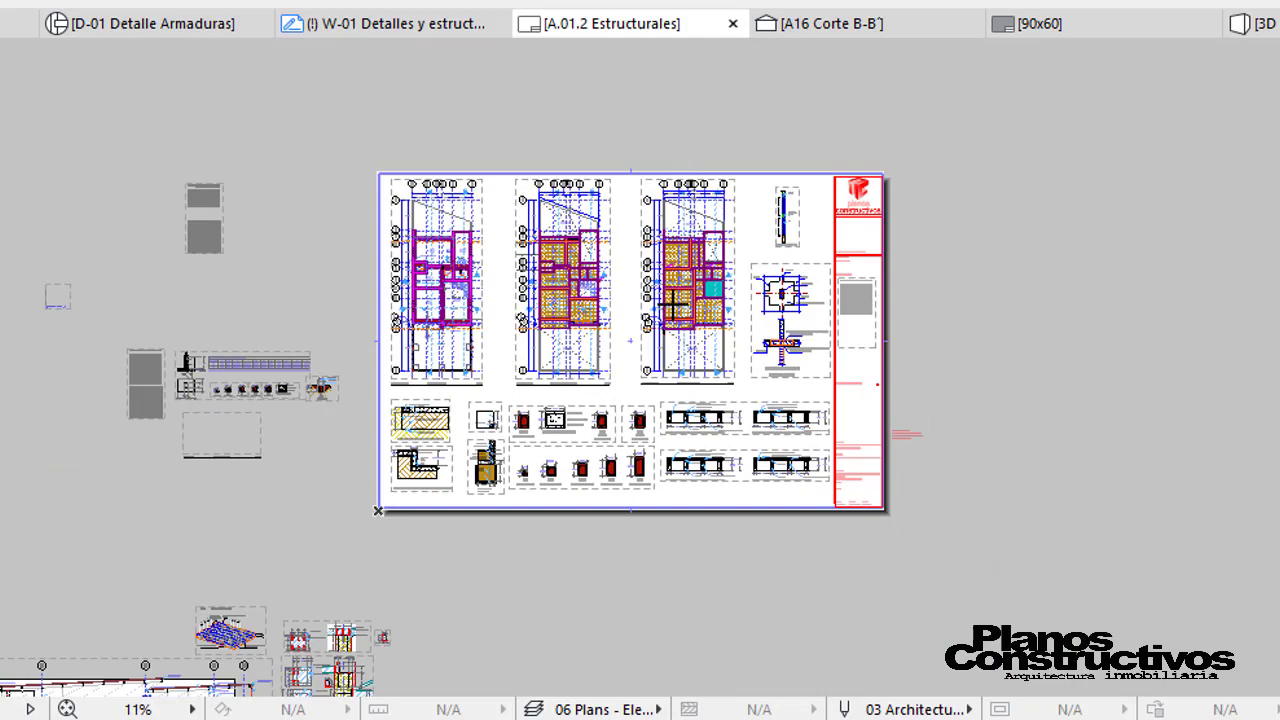
{"action": "scroll", "coordinate": [665, 295], "scroll_direction": "up", "scroll_amount": 2}
{"action": "scroll", "coordinate": [600, 292], "scroll_direction": "up", "scroll_amount": 2}
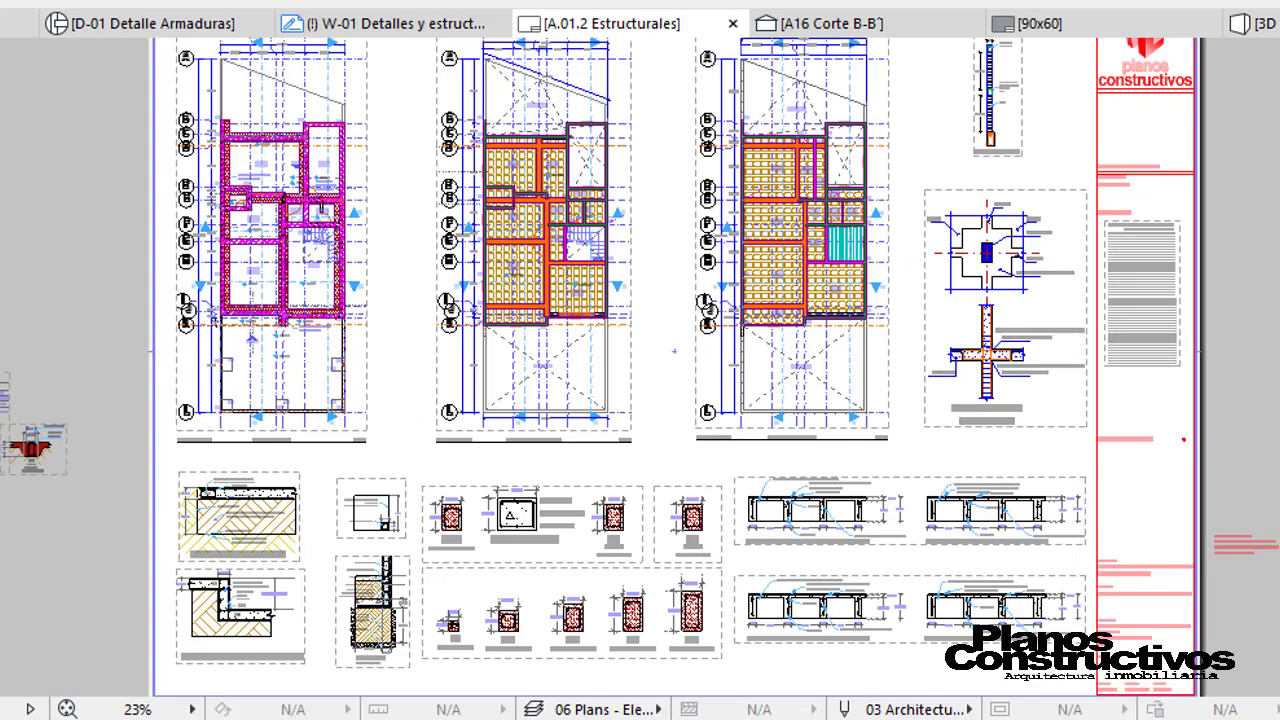
{"action": "key", "text": "Down"}
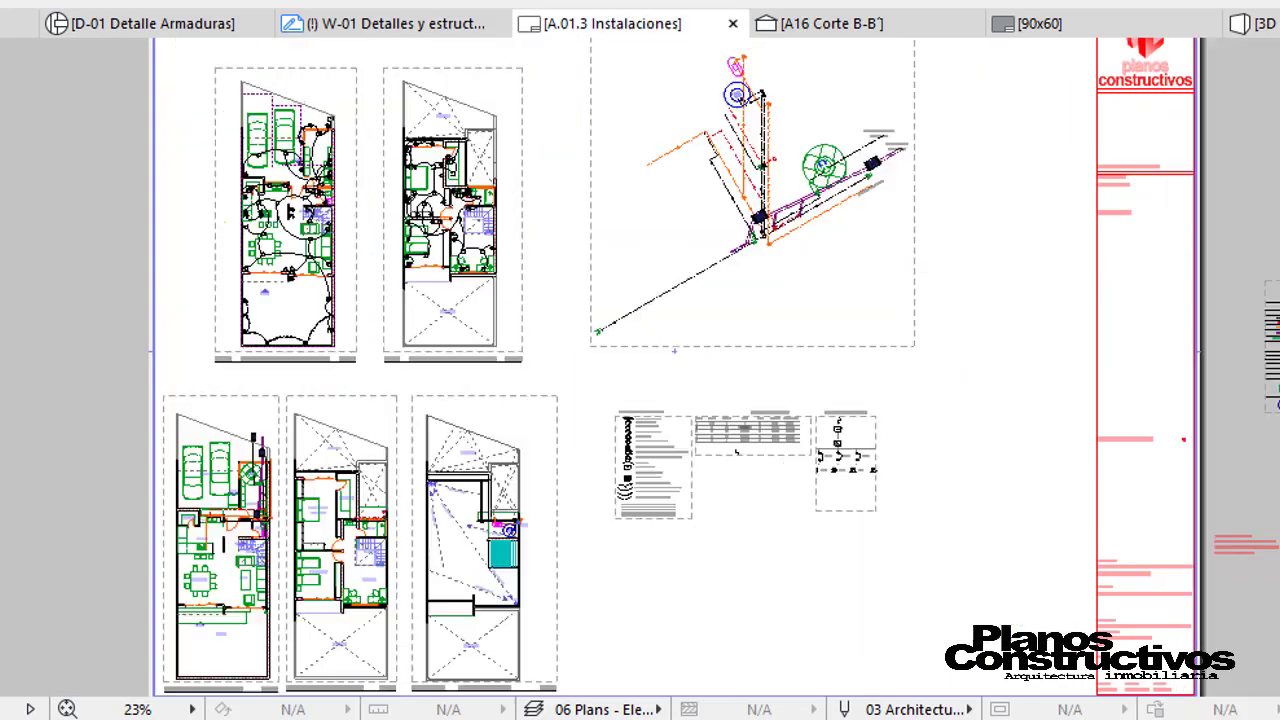
Zoom in and out over the electrical and plumbing plans, isometric diagram and legends.
{"action": "scroll", "coordinate": [256, 212], "scroll_direction": "up", "scroll_amount": 5}
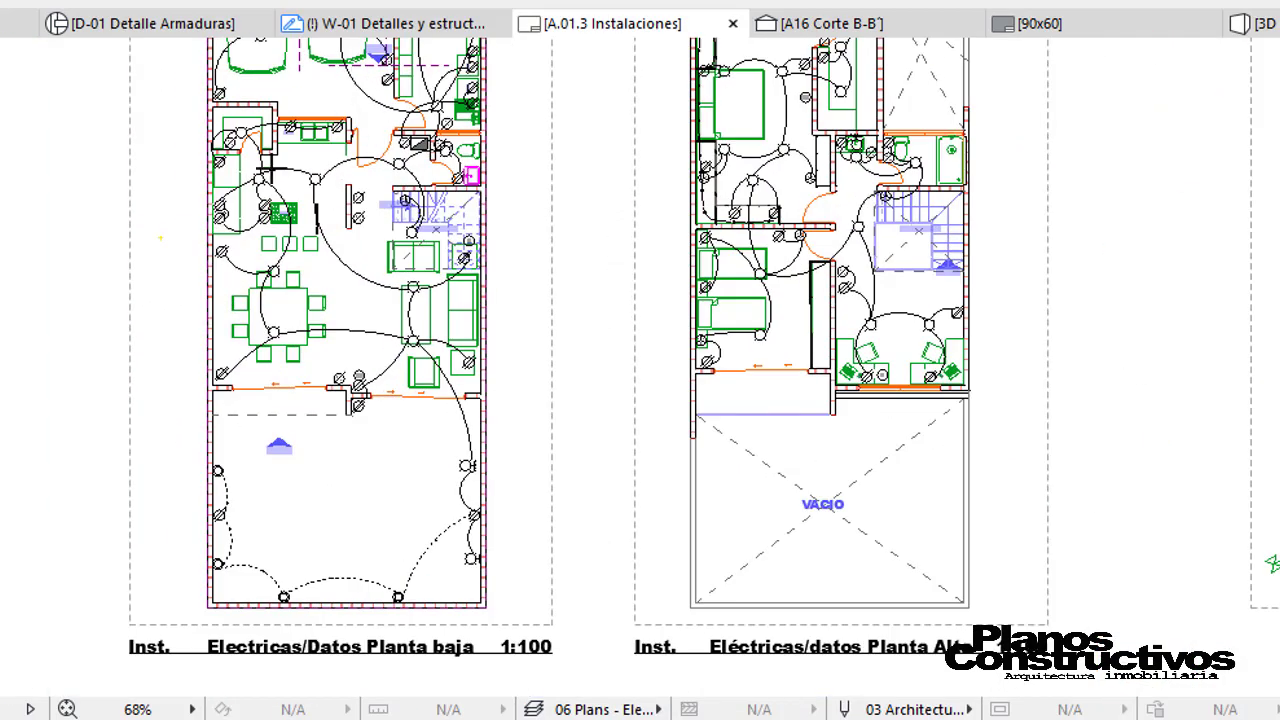
{"action": "scroll", "coordinate": [300, 310], "scroll_direction": "down", "scroll_amount": 3}
{"action": "scroll", "coordinate": [323, 134], "scroll_direction": "down", "scroll_amount": 2}
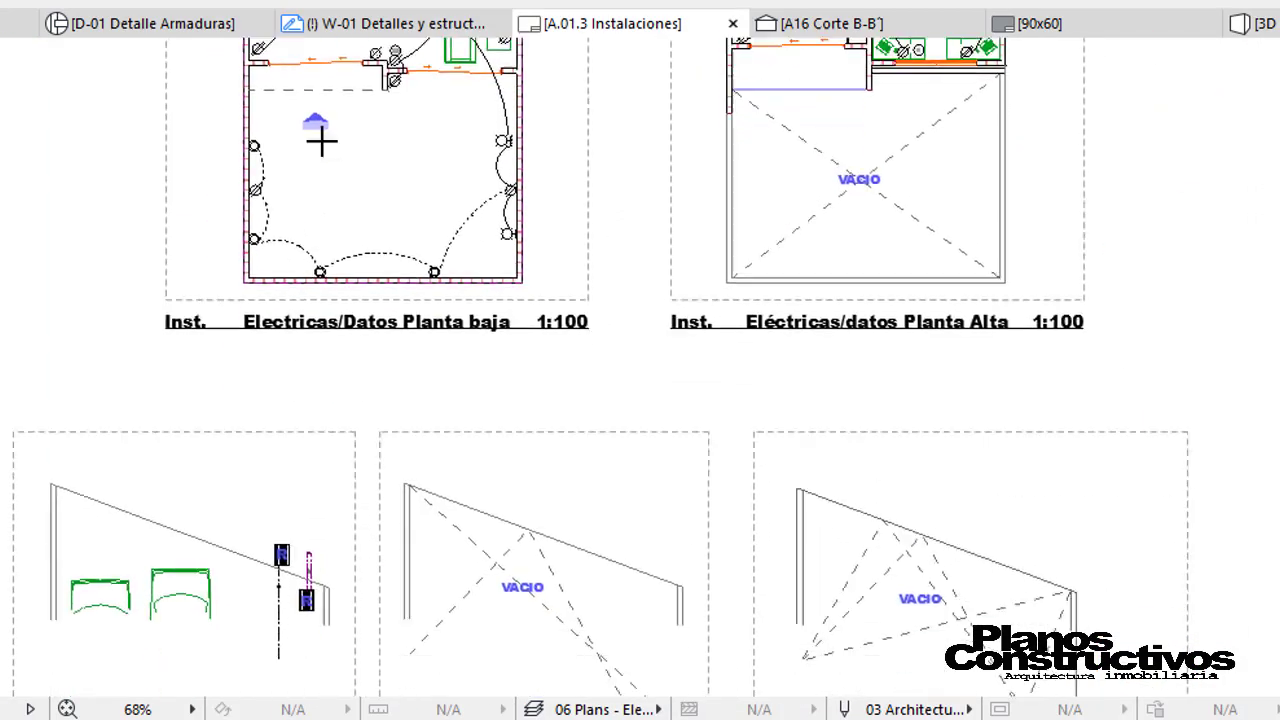
{"action": "scroll", "coordinate": [380, 314], "scroll_direction": "down", "scroll_amount": 2}
{"action": "scroll", "coordinate": [508, 468], "scroll_direction": "down", "scroll_amount": 4}
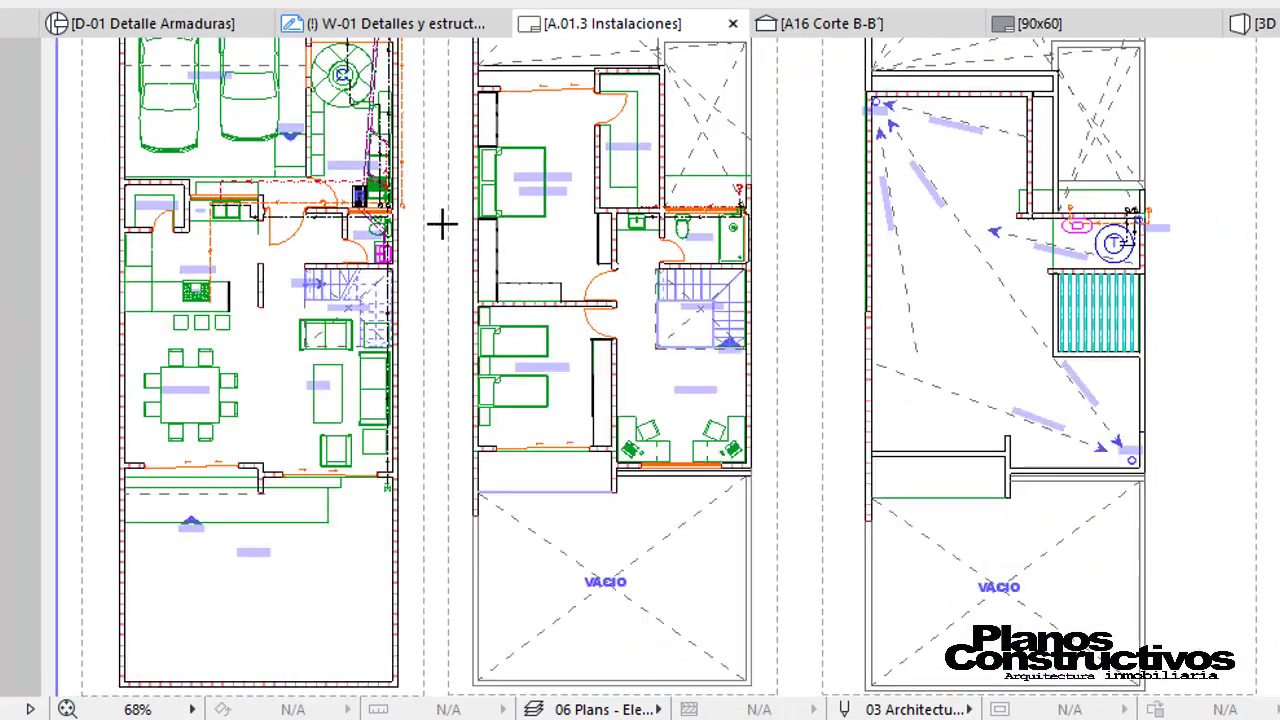
{"action": "scroll", "coordinate": [1120, 240], "scroll_direction": "up", "scroll_amount": 3}
{"action": "scroll", "coordinate": [1100, 235], "scroll_direction": "up", "scroll_amount": 3}
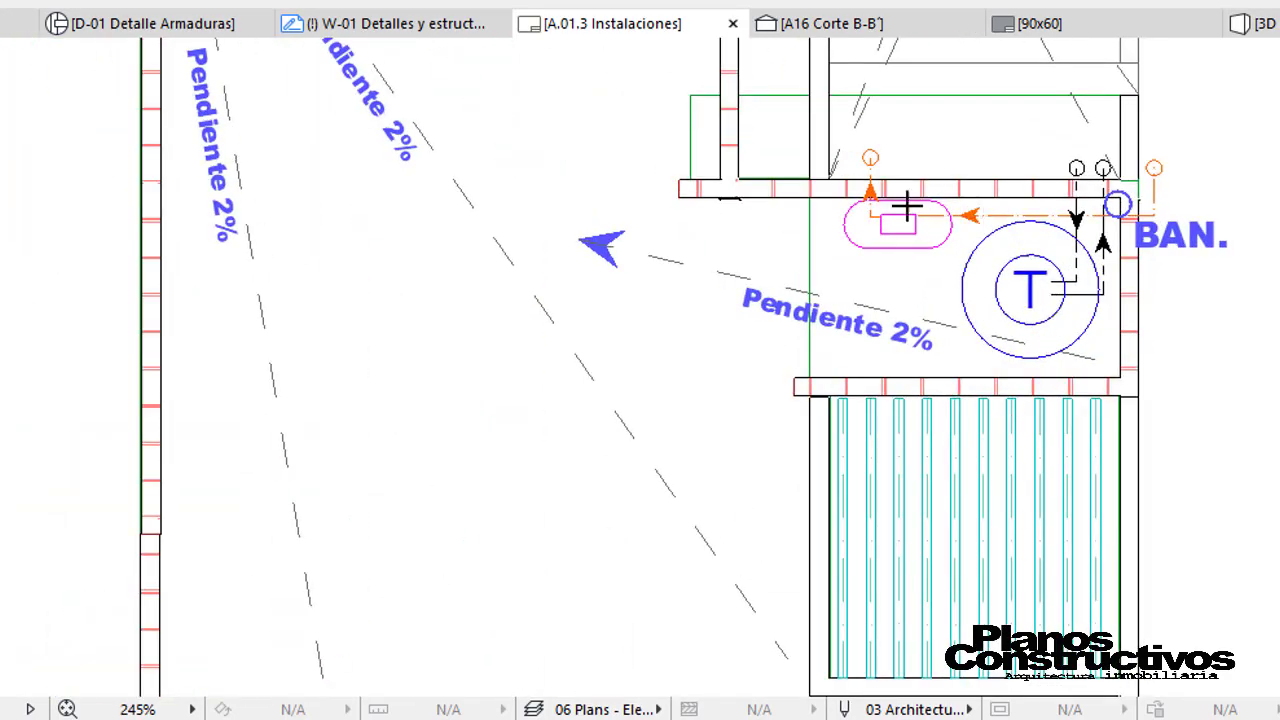
{"action": "scroll", "coordinate": [871, 271], "scroll_direction": "down", "scroll_amount": 1}
{"action": "scroll", "coordinate": [520, 371], "scroll_direction": "down", "scroll_amount": 4}
{"action": "scroll", "coordinate": [777, 214], "scroll_direction": "down", "scroll_amount": 3}
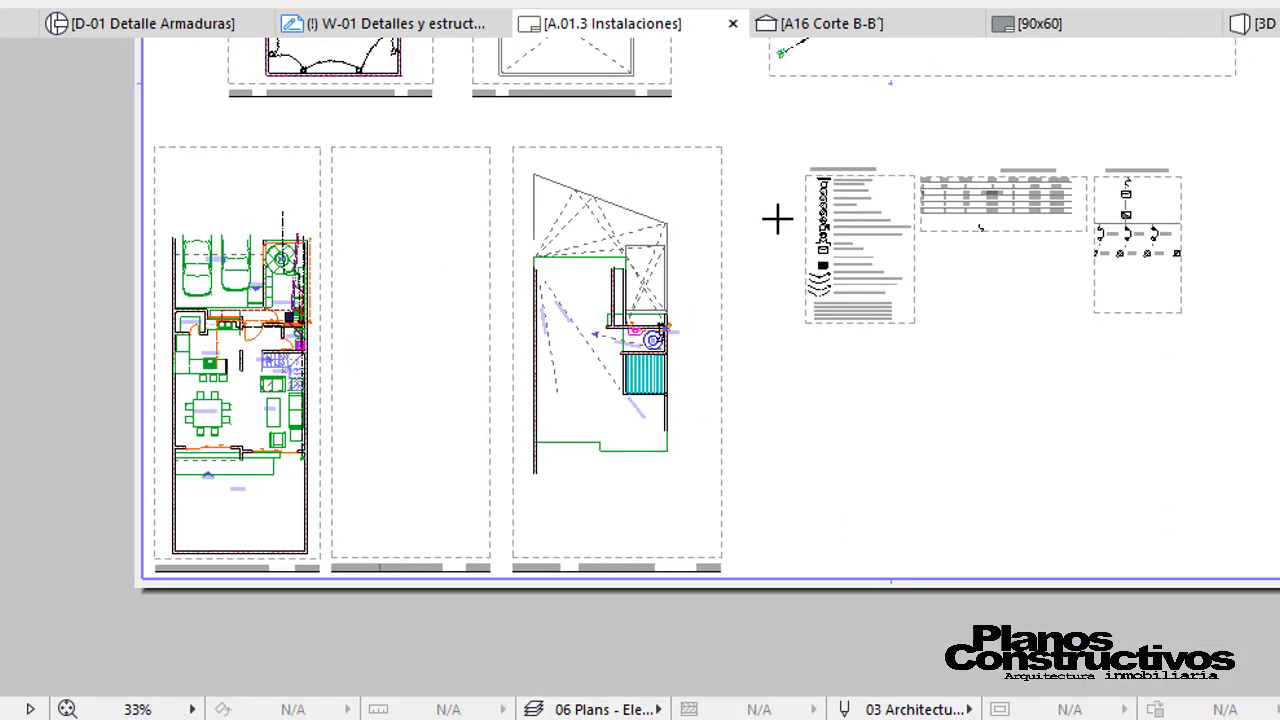
{"action": "scroll", "coordinate": [432, 290], "scroll_direction": "down", "scroll_amount": 2}
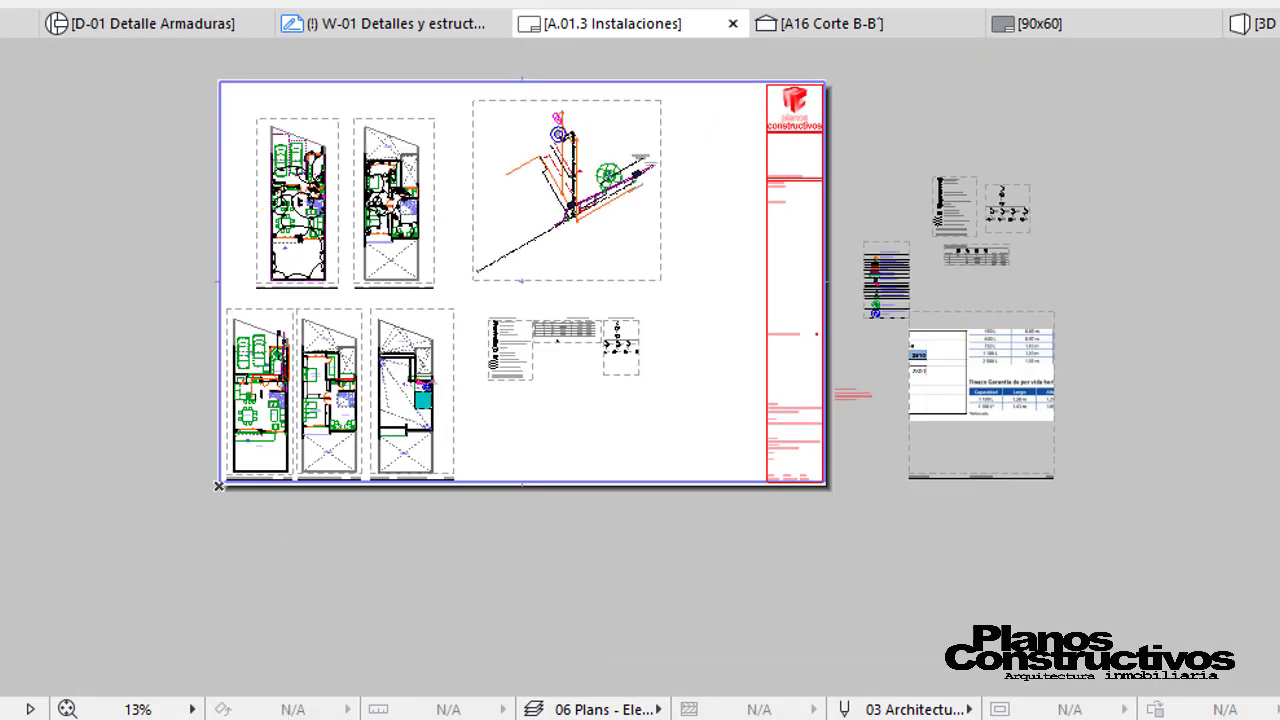
{"action": "mouse_move", "coordinate": [300, 719]}
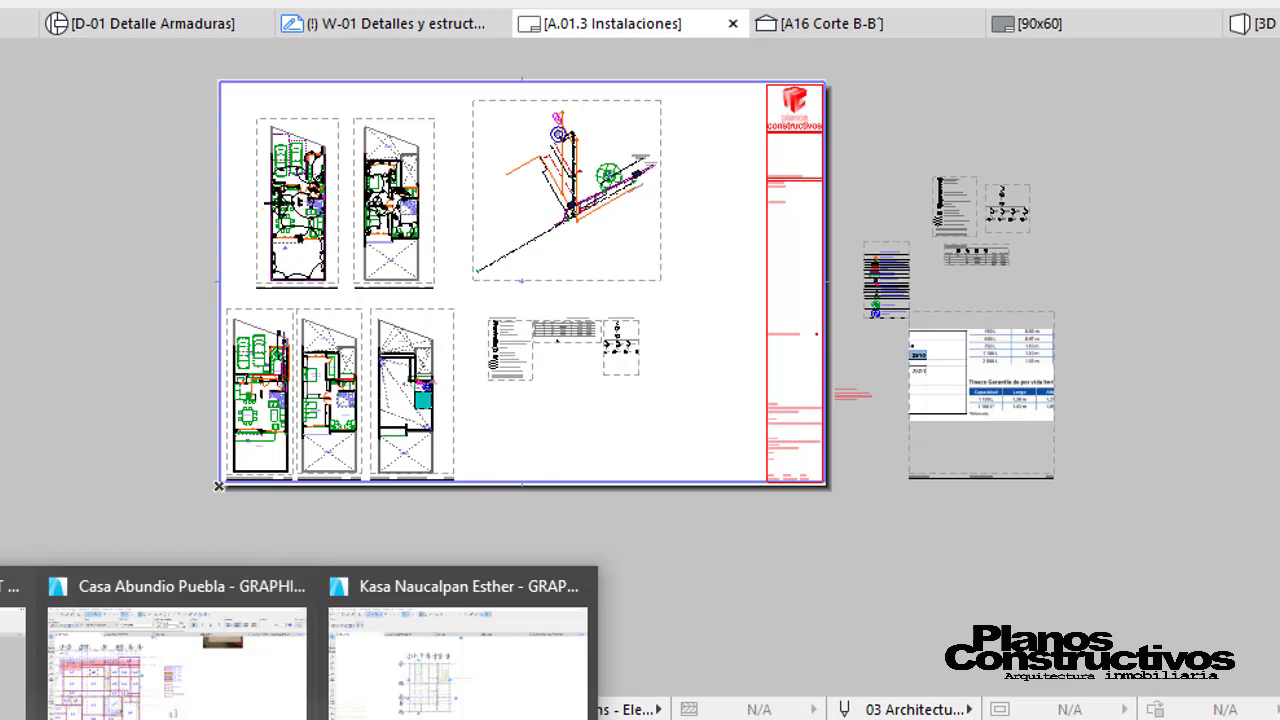
Open the A.01.1 Arquitectónicos layout from the Navigator layout book.
{"action": "mouse_move", "coordinate": [1276, 360]}
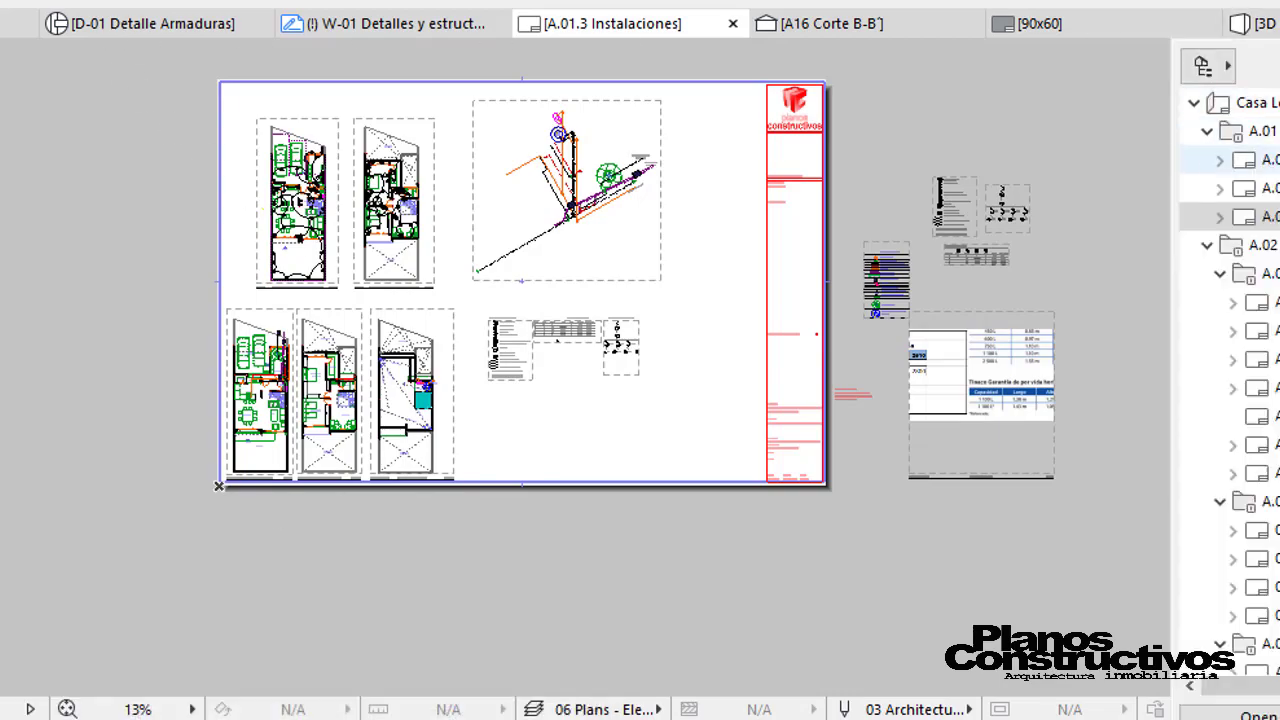
{"action": "double_click", "coordinate": [1262, 159]}
{"action": "scroll", "coordinate": [559, 490], "scroll_direction": "up", "scroll_amount": 3}
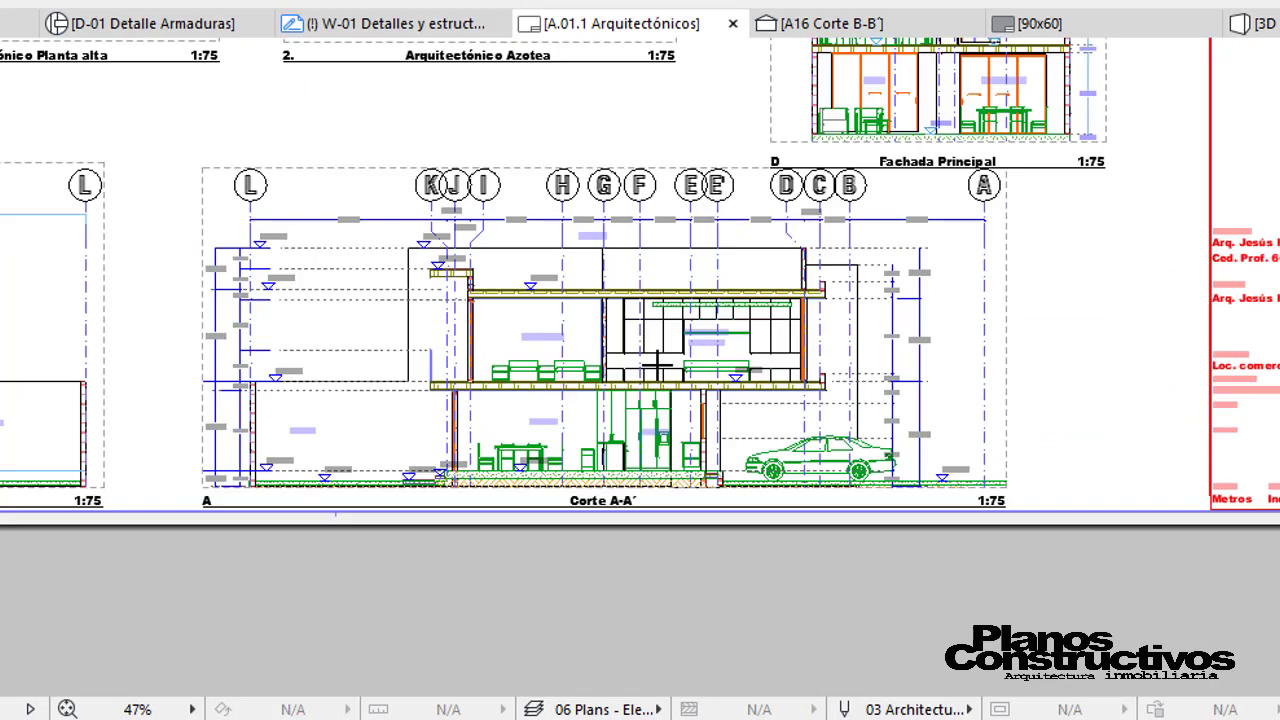
{"action": "scroll", "coordinate": [994, 243], "scroll_direction": "up", "scroll_amount": 3}
{"action": "scroll", "coordinate": [1095, 212], "scroll_direction": "up", "scroll_amount": 3}
Zoom into the Corte A-A′ section, then fly the Unreal camera through the bedroom doorway.
{"action": "scroll", "coordinate": [822, 202], "scroll_direction": "down", "scroll_amount": 3}
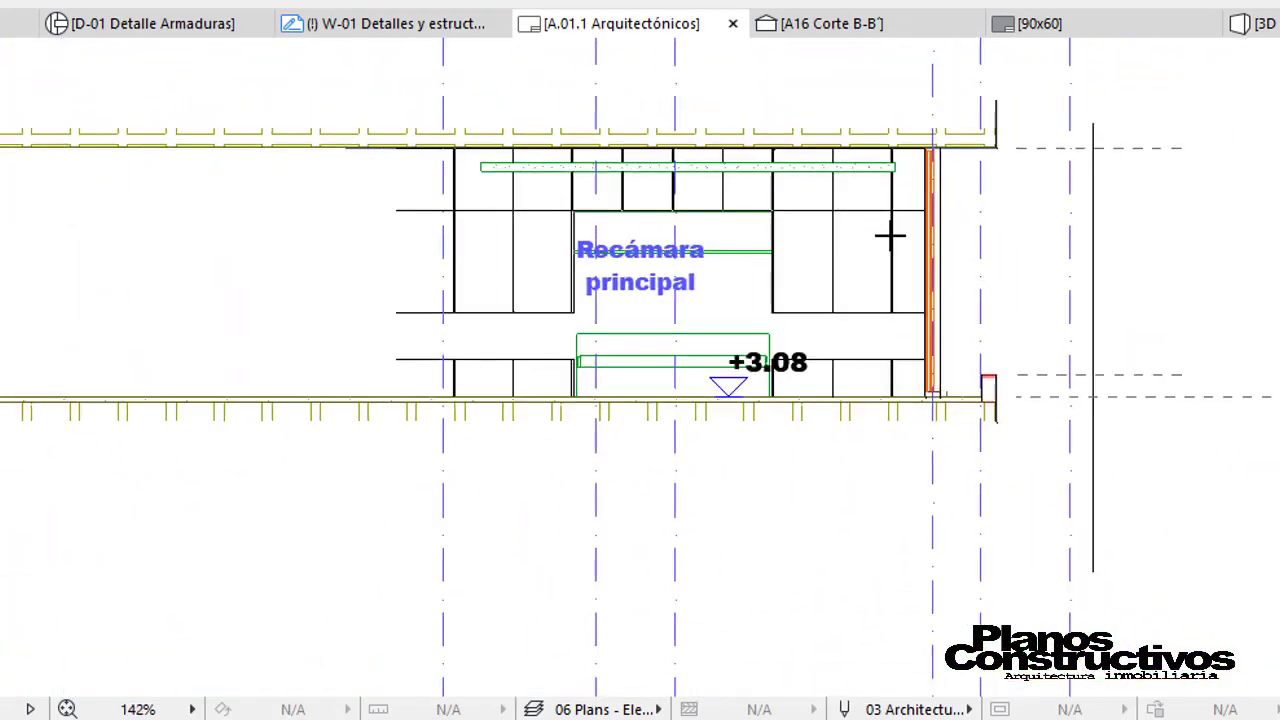
{"action": "scroll", "coordinate": [894, 234], "scroll_direction": "down", "scroll_amount": 3}
{"action": "scroll", "coordinate": [749, 200], "scroll_direction": "up", "scroll_amount": 1}
{"action": "scroll", "coordinate": [666, 122], "scroll_direction": "up", "scroll_amount": 2}
{"action": "scroll", "coordinate": [737, 380], "scroll_direction": "down", "scroll_amount": 1}
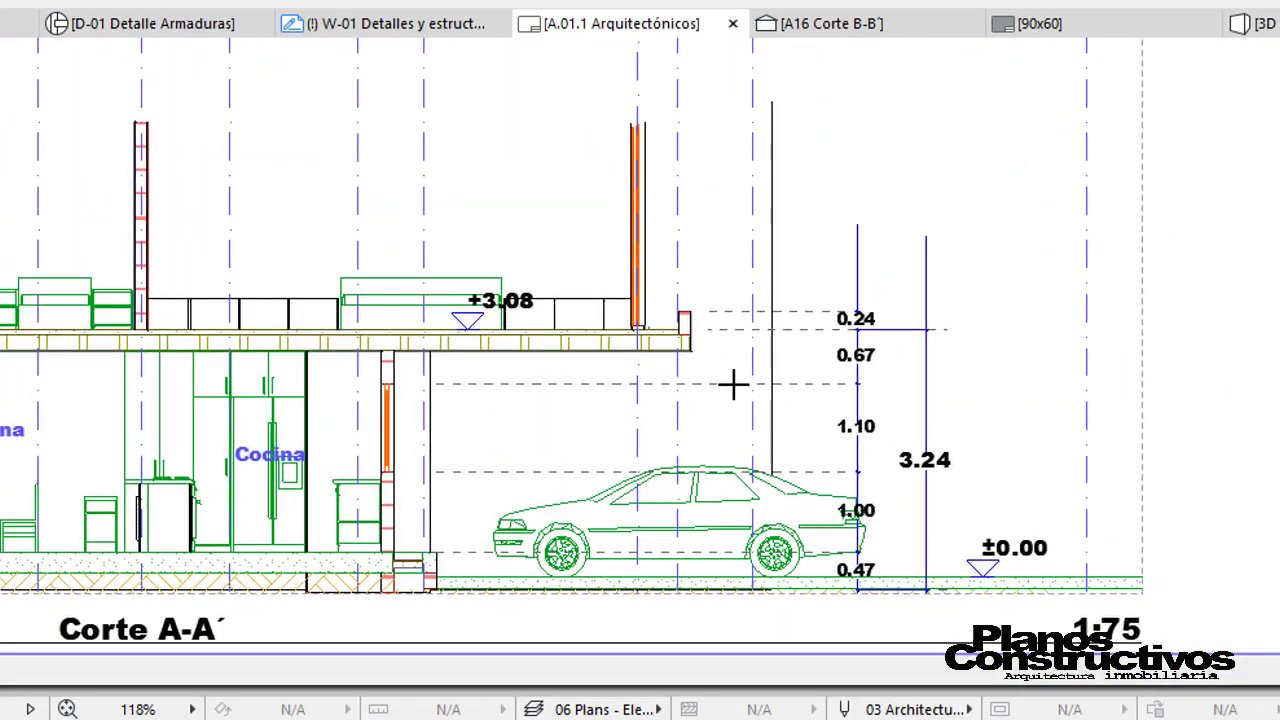
{"action": "scroll", "coordinate": [632, 201], "scroll_direction": "up", "scroll_amount": 2}
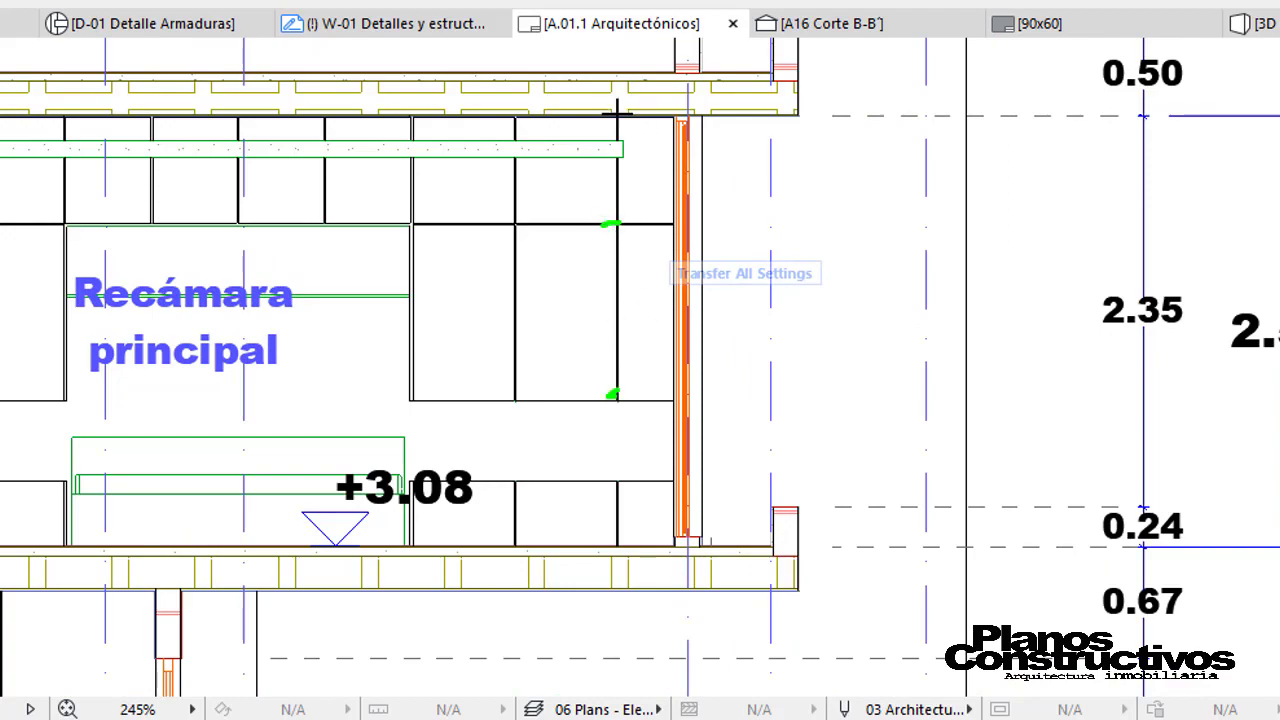
{"action": "scroll", "coordinate": [660, 191], "scroll_direction": "down", "scroll_amount": 1}
{"action": "scroll", "coordinate": [666, 209], "scroll_direction": "down", "scroll_amount": 2}
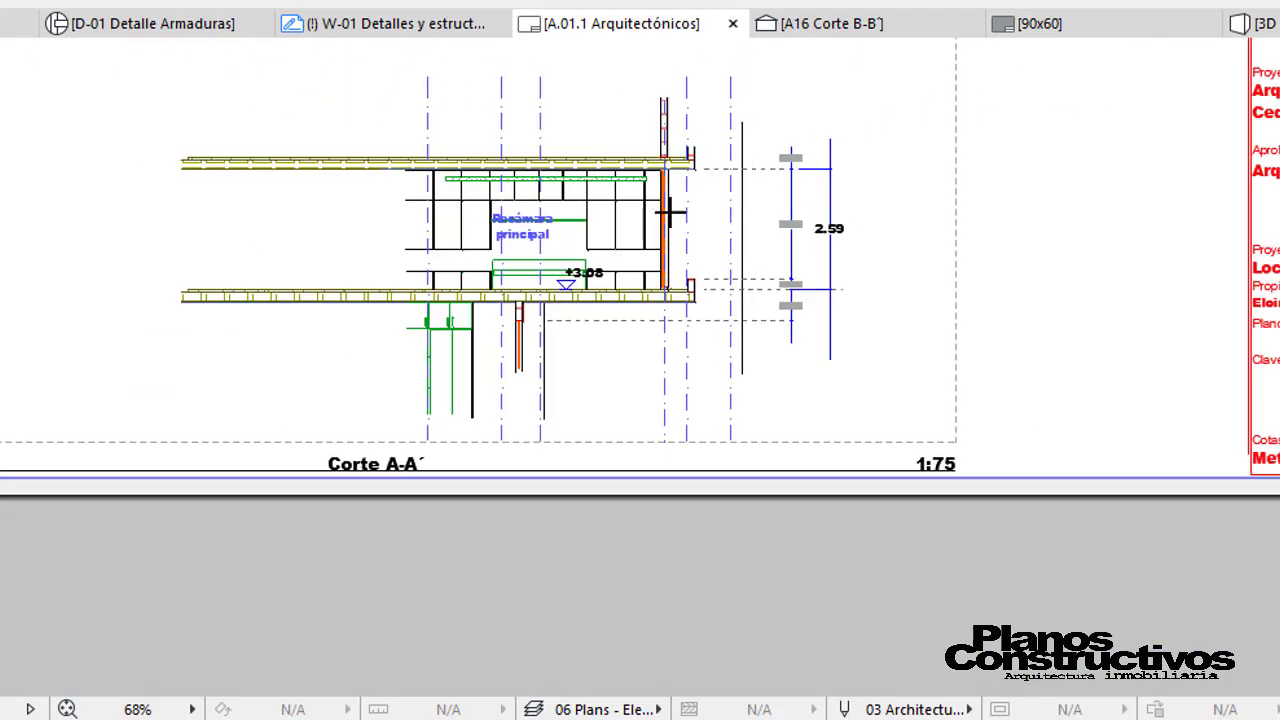
{"action": "scroll", "coordinate": [497, 143], "scroll_direction": "up", "scroll_amount": 1}
{"action": "scroll", "coordinate": [232, 258], "scroll_direction": "up", "scroll_amount": 2}
{"action": "scroll", "coordinate": [281, 219], "scroll_direction": "down", "scroll_amount": 1}
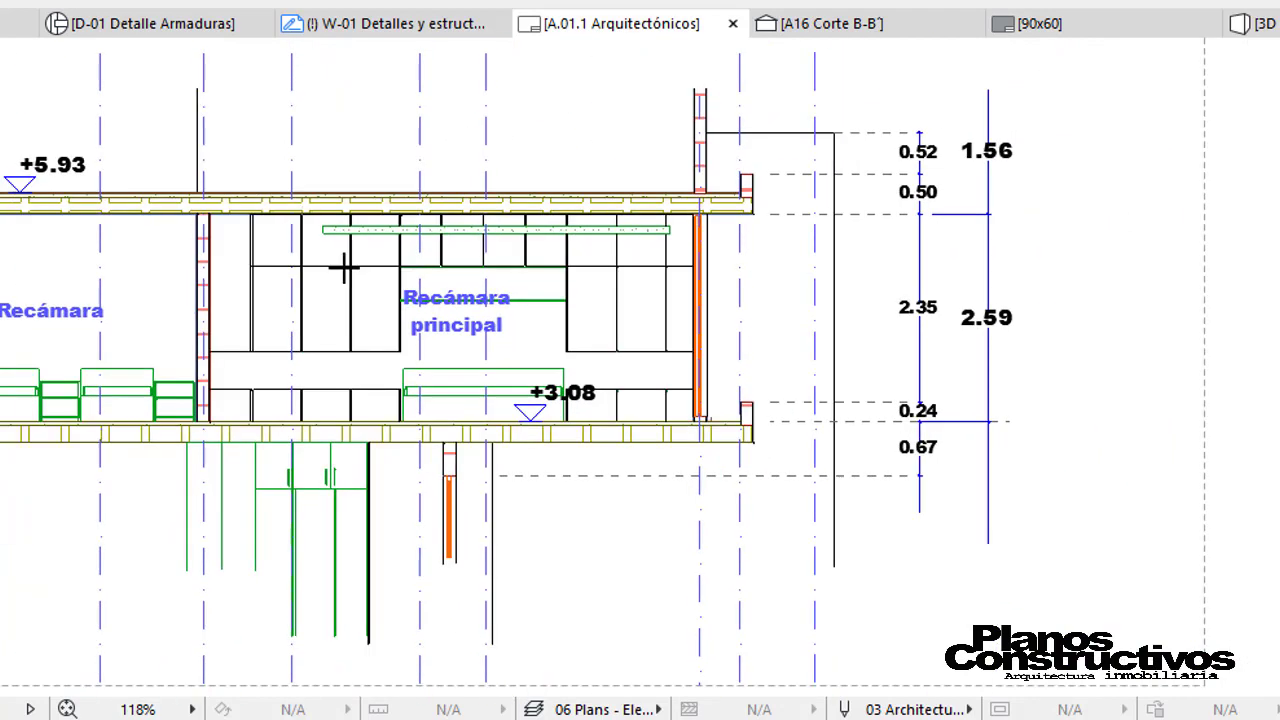
{"action": "scroll", "coordinate": [450, 229], "scroll_direction": "down", "scroll_amount": 1}
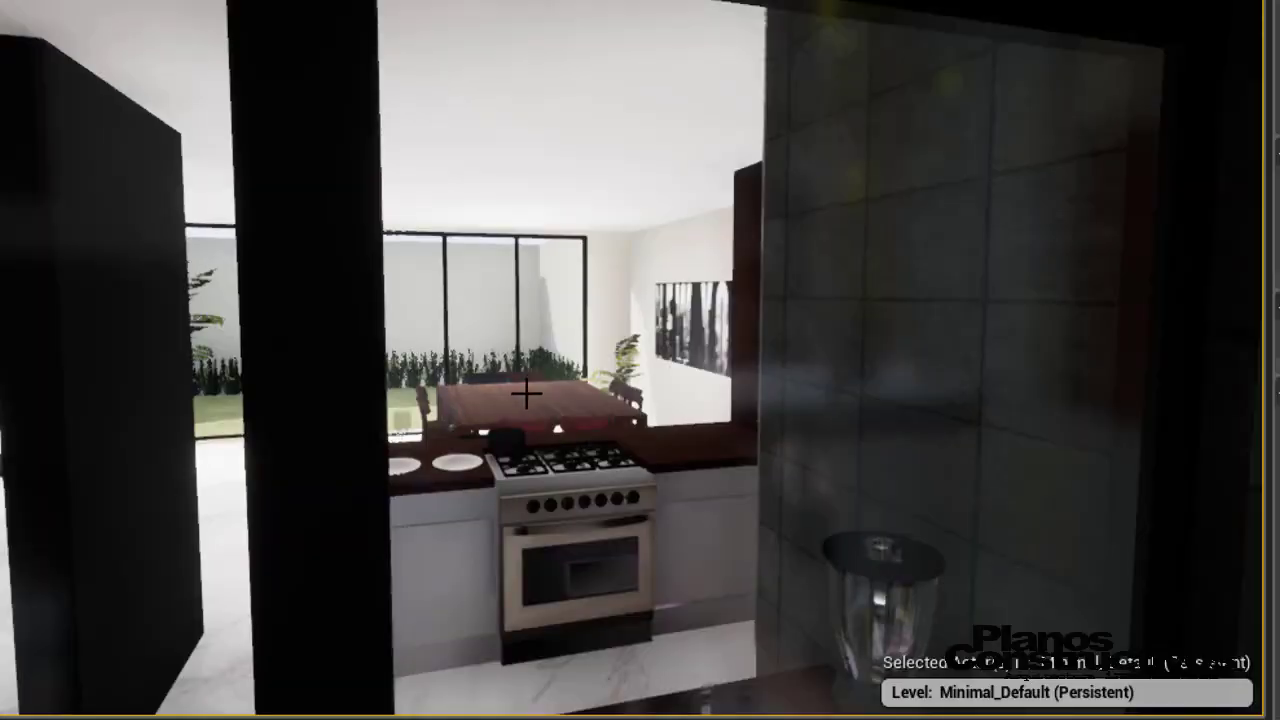
{"action": "mouse_move", "coordinate": [526, 395]}
{"action": "left_mouse_down"}
{"action": "mouse_move", "coordinate": [579, 339]}
{"action": "mouse_move", "coordinate": [955, 371]}
{"action": "mouse_move", "coordinate": [952, 383]}
{"action": "mouse_move", "coordinate": [449, 389]}
{"action": "left_mouse_up"}
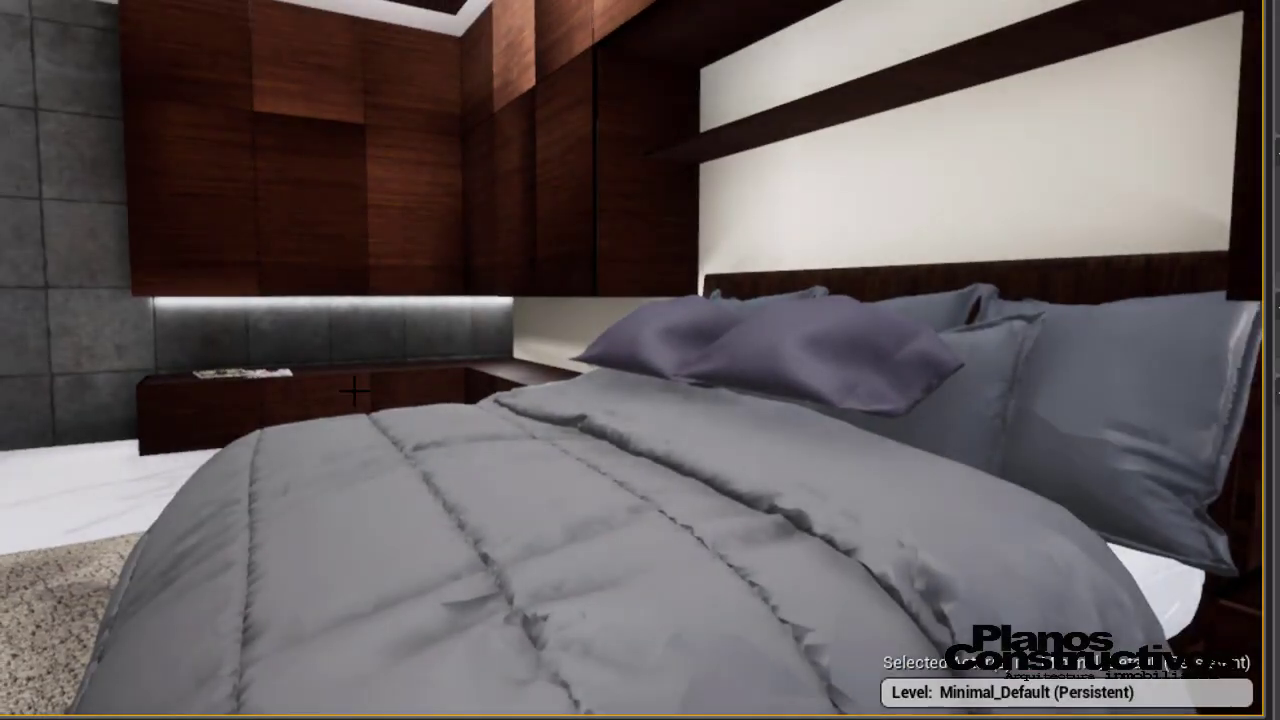
Turn the Unreal camera from the grey bed toward the bedroom shelves.
{"action": "left_click_drag", "start_coordinate": [354, 392], "coordinate": [544, 377]}
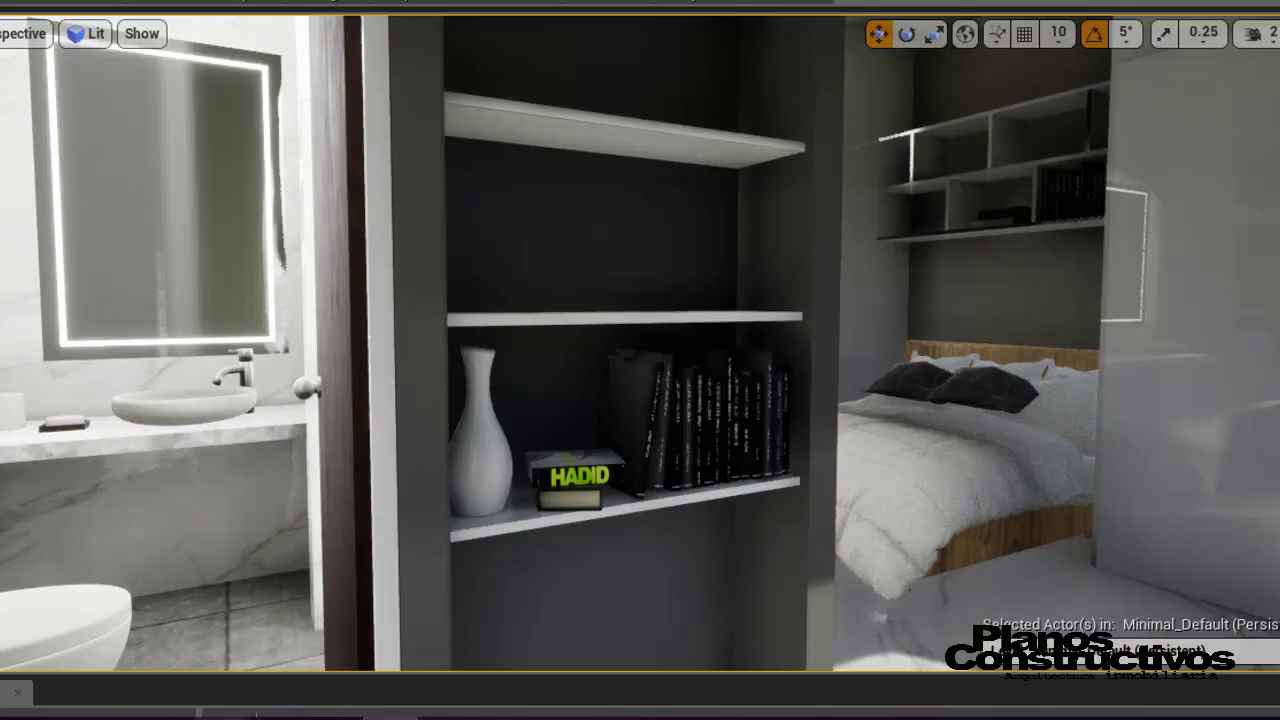
Bring ARCHICAD back to the front, showing the W-01 Detalles sheet.
{"action": "mouse_move", "coordinate": [228, 714]}
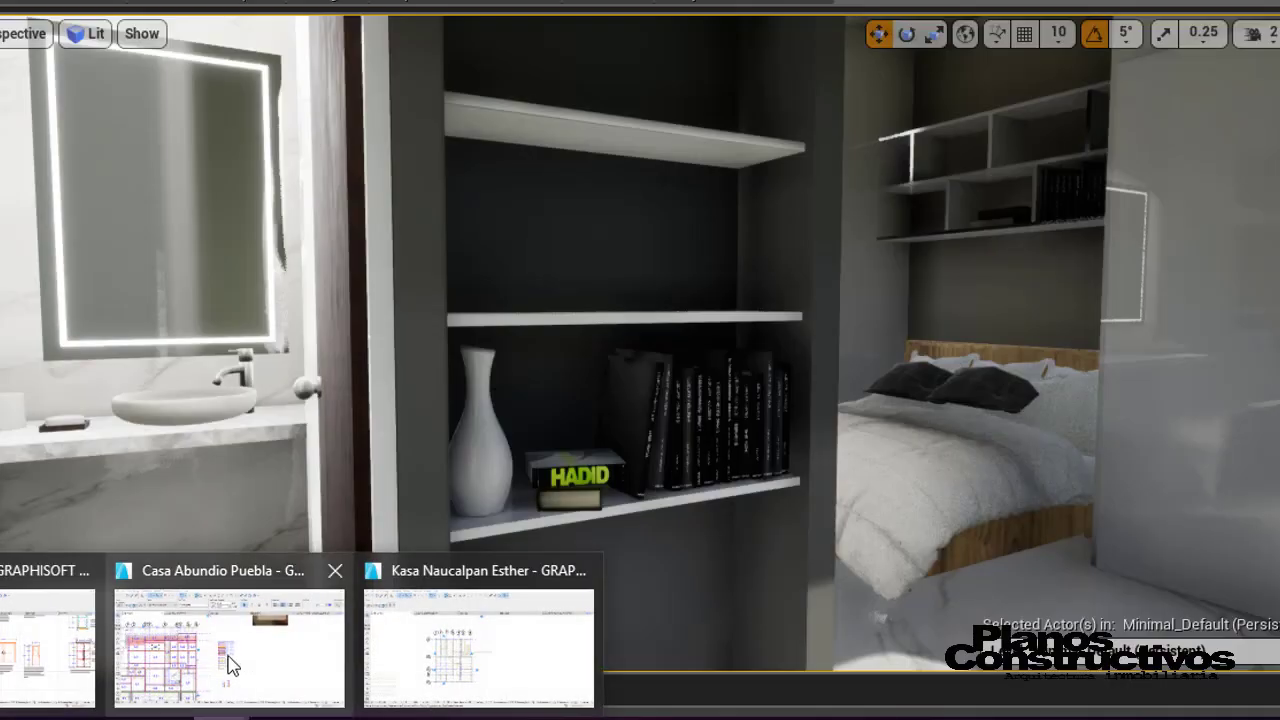
{"action": "left_click", "coordinate": [47, 678]}
{"action": "scroll", "coordinate": [466, 451], "scroll_direction": "down", "scroll_amount": 5}
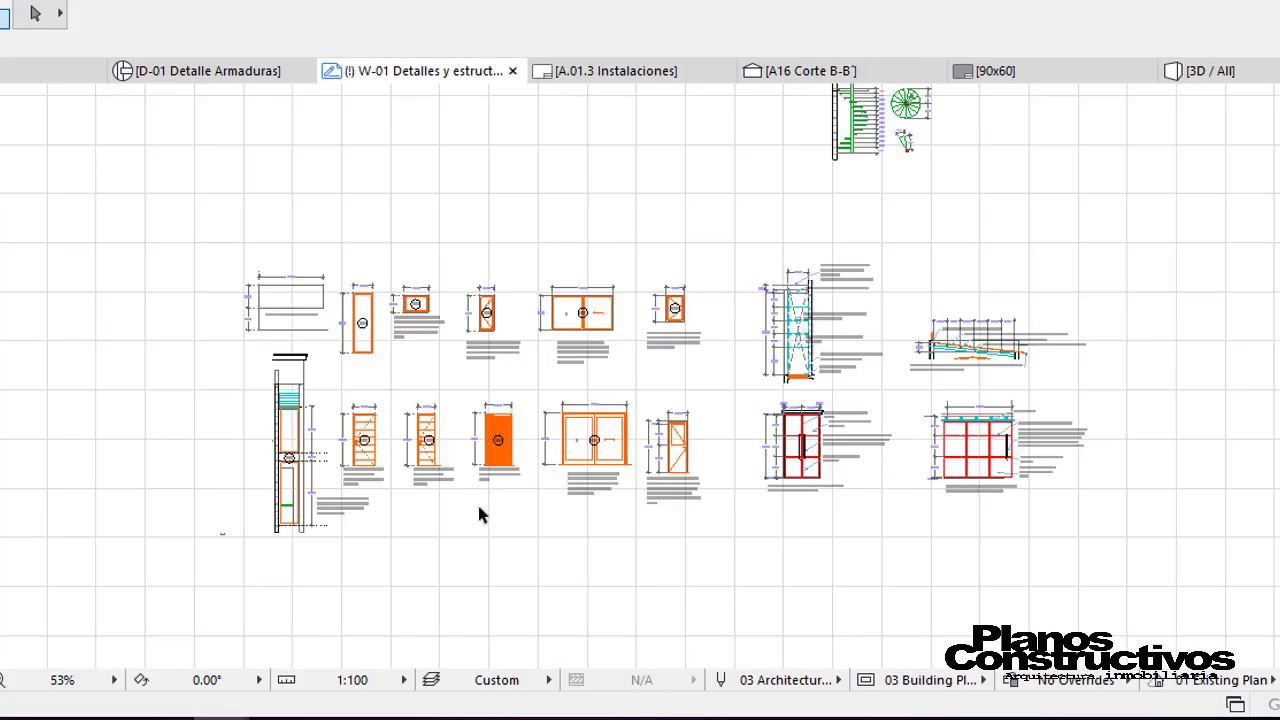
{"action": "scroll", "coordinate": [757, 342], "scroll_direction": "up", "scroll_amount": 3}
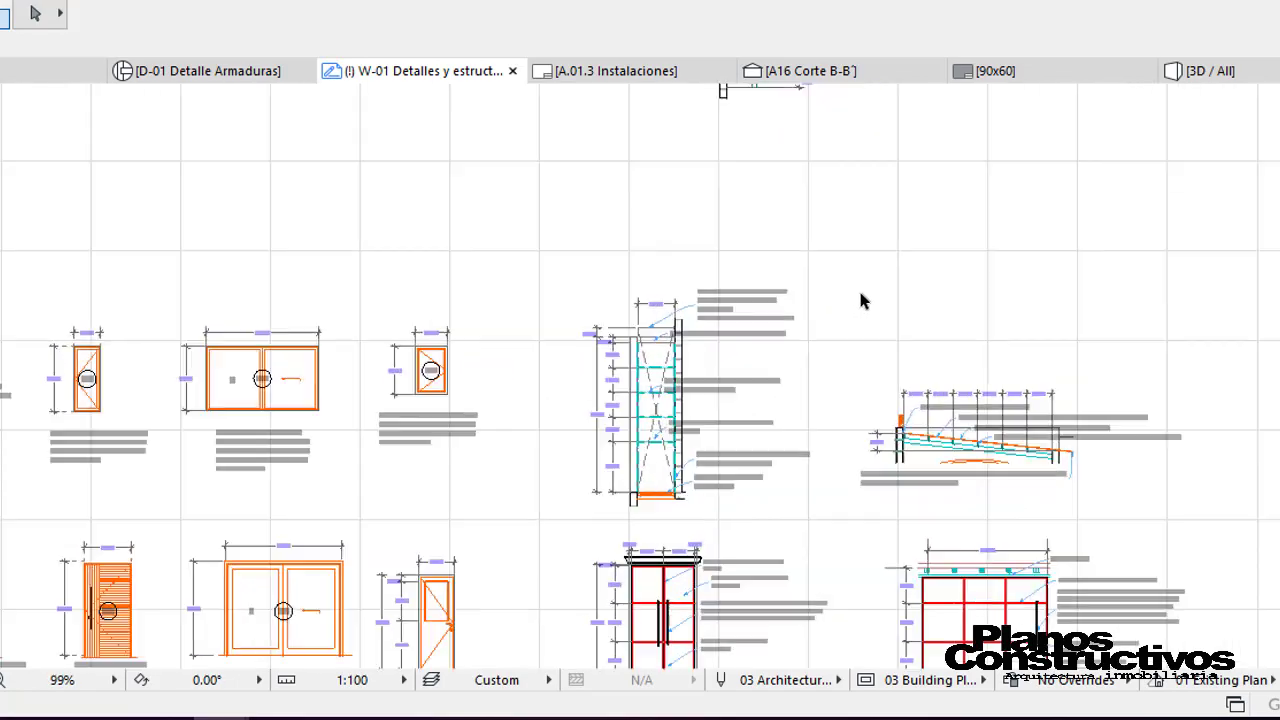
{"action": "scroll", "coordinate": [511, 434], "scroll_direction": "up", "scroll_amount": 2}
Pan to and zoom into the window detail drawings.
{"action": "middle_click_drag", "start_coordinate": [511, 434], "coordinate": [883, 311]}
{"action": "scroll", "coordinate": [470, 345], "scroll_direction": "up", "scroll_amount": 5}
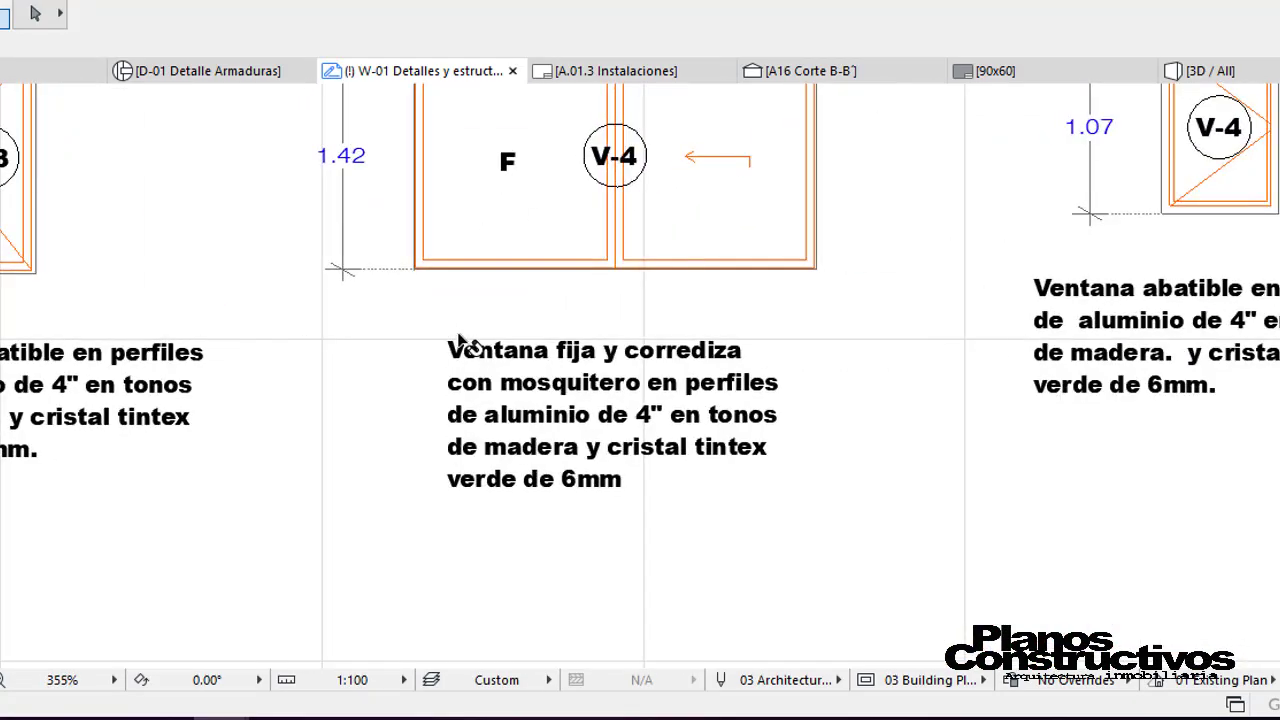
{"action": "scroll", "coordinate": [800, 380], "scroll_direction": "down", "scroll_amount": 1}
{"action": "scroll", "coordinate": [586, 223], "scroll_direction": "down", "scroll_amount": 2}
{"action": "scroll", "coordinate": [560, 185], "scroll_direction": "up", "scroll_amount": 3}
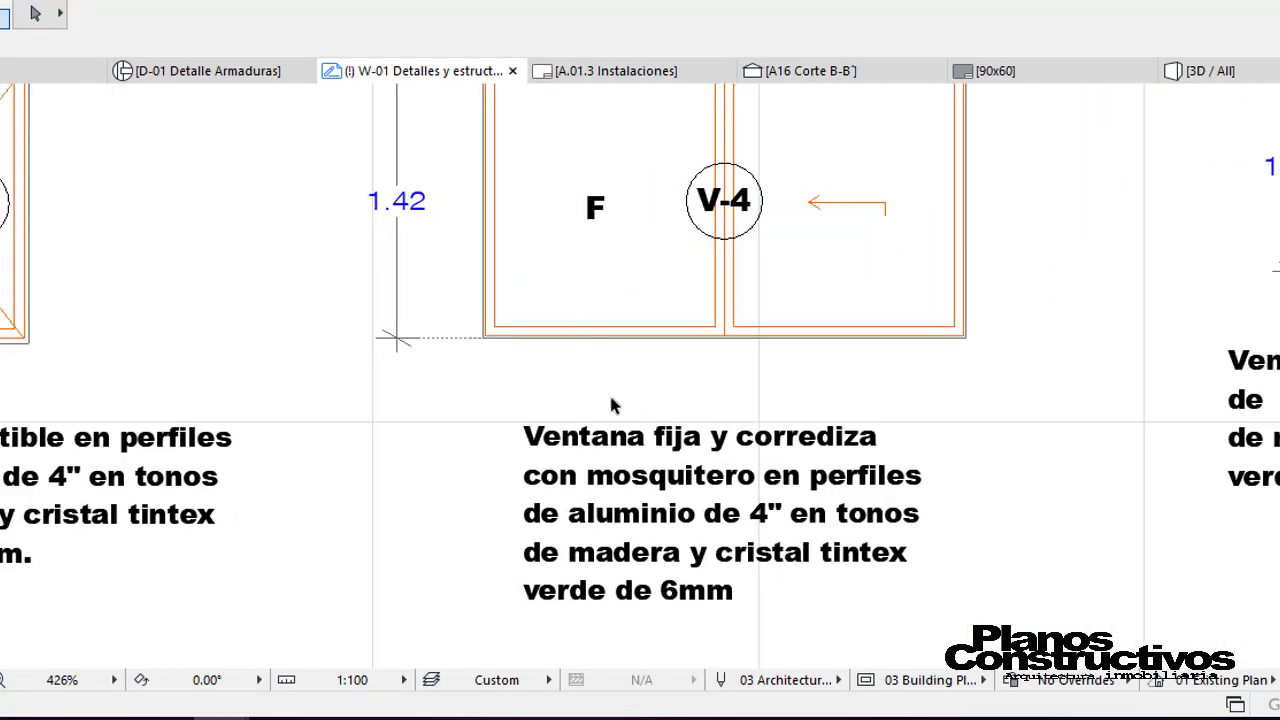
{"action": "scroll", "coordinate": [611, 400], "scroll_direction": "down", "scroll_amount": 3}
{"action": "scroll", "coordinate": [686, 240], "scroll_direction": "down", "scroll_amount": 1}
{"action": "scroll", "coordinate": [703, 238], "scroll_direction": "down", "scroll_amount": 1}
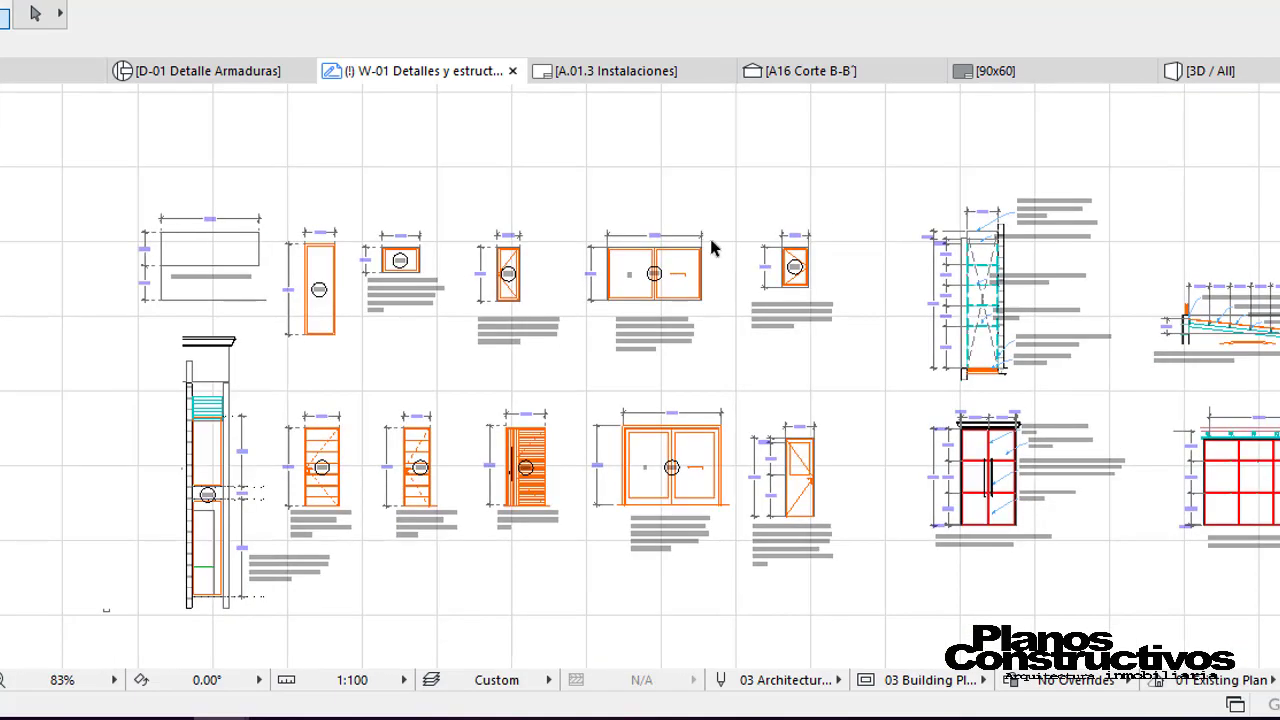
{"action": "scroll", "coordinate": [651, 417], "scroll_direction": "down", "scroll_amount": 2}
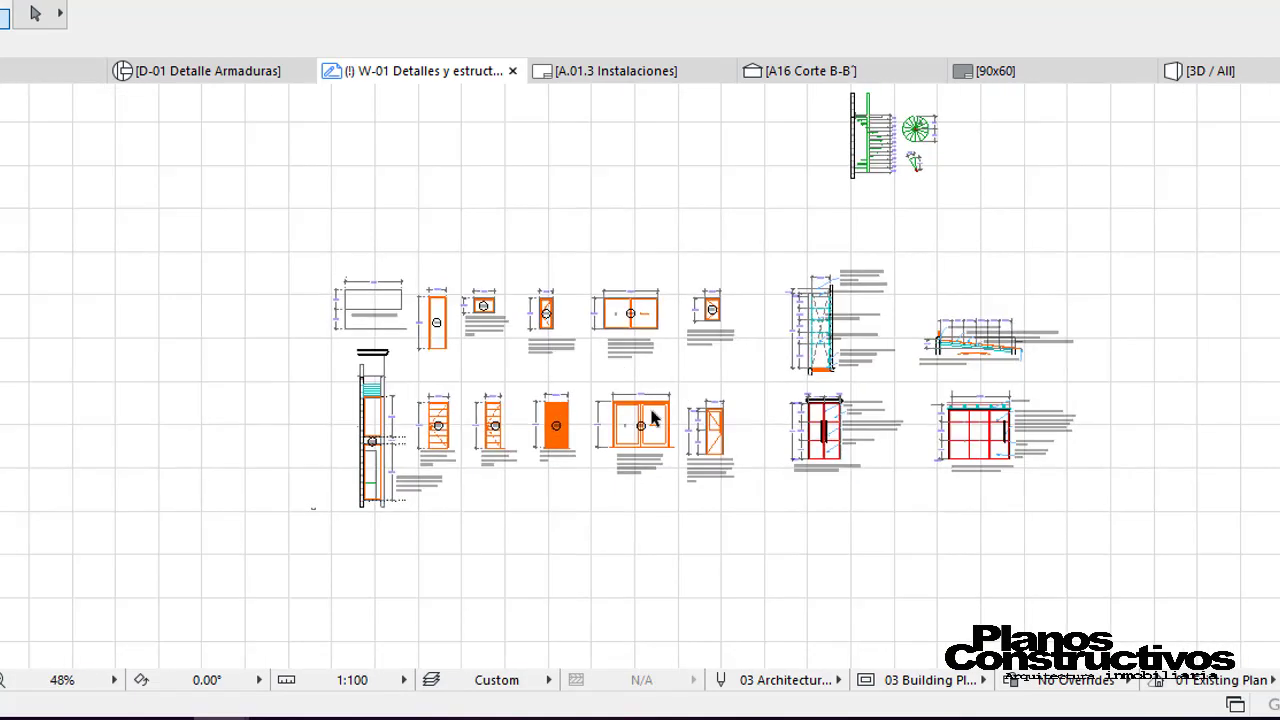
{"action": "scroll", "coordinate": [549, 477], "scroll_direction": "up", "scroll_amount": 3}
{"action": "scroll", "coordinate": [377, 409], "scroll_direction": "up", "scroll_amount": 1}
{"action": "scroll", "coordinate": [398, 440], "scroll_direction": "down", "scroll_amount": 3}
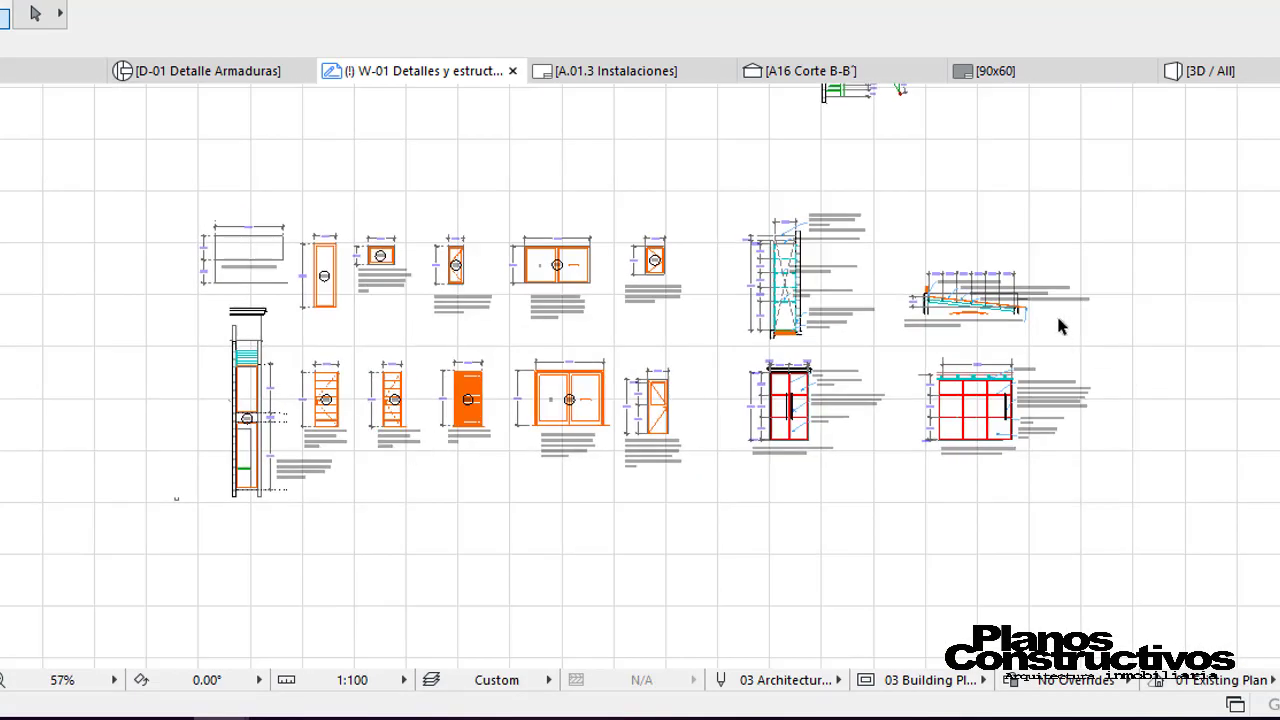
Pan over to the spiral staircase detail and zoom in on it.
{"action": "middle_click_drag", "start_coordinate": [1060, 323], "coordinate": [771, 561]}
{"action": "scroll", "coordinate": [556, 365], "scroll_direction": "up", "scroll_amount": 2}
{"action": "scroll", "coordinate": [572, 372], "scroll_direction": "down", "scroll_amount": 2}
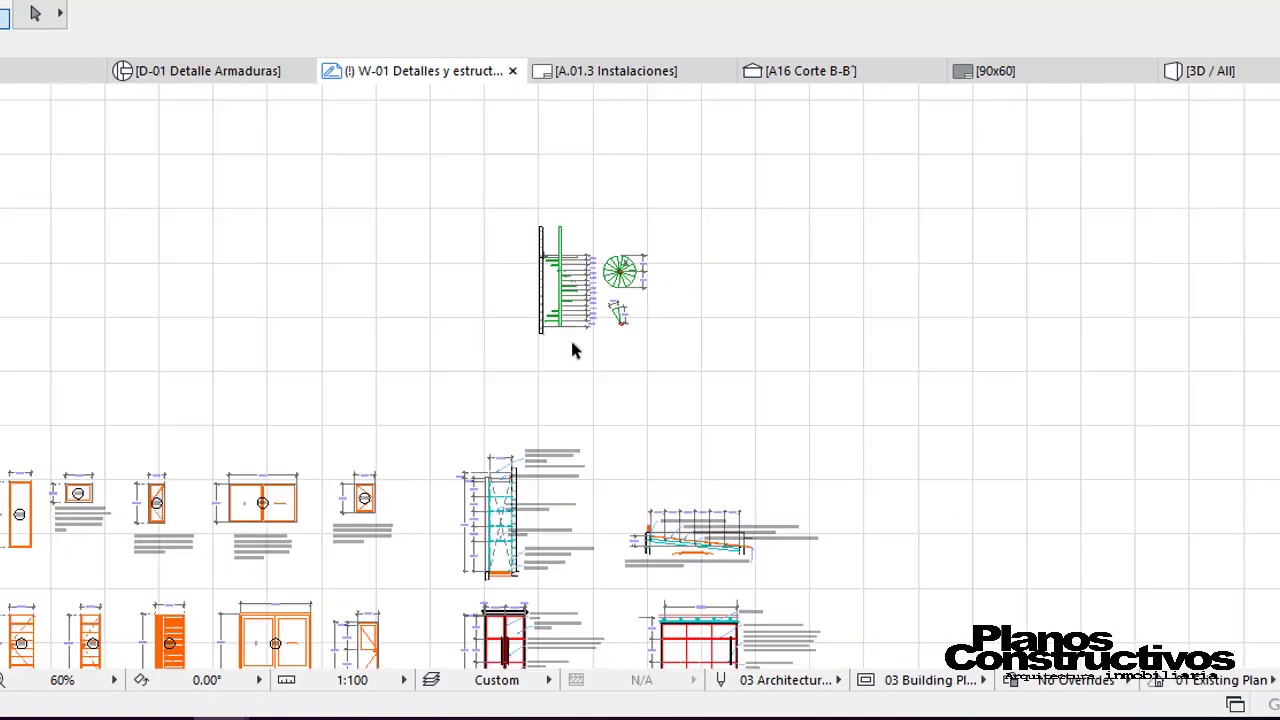
{"action": "scroll", "coordinate": [614, 554], "scroll_direction": "up", "scroll_amount": 2}
{"action": "scroll", "coordinate": [590, 570], "scroll_direction": "up", "scroll_amount": 2}
{"action": "scroll", "coordinate": [322, 482], "scroll_direction": "up", "scroll_amount": 2}
Inspect the window construction detail, then zoom out to show the whole sheet.
{"action": "middle_click_drag", "start_coordinate": [450, 395], "coordinate": [408, 322]}
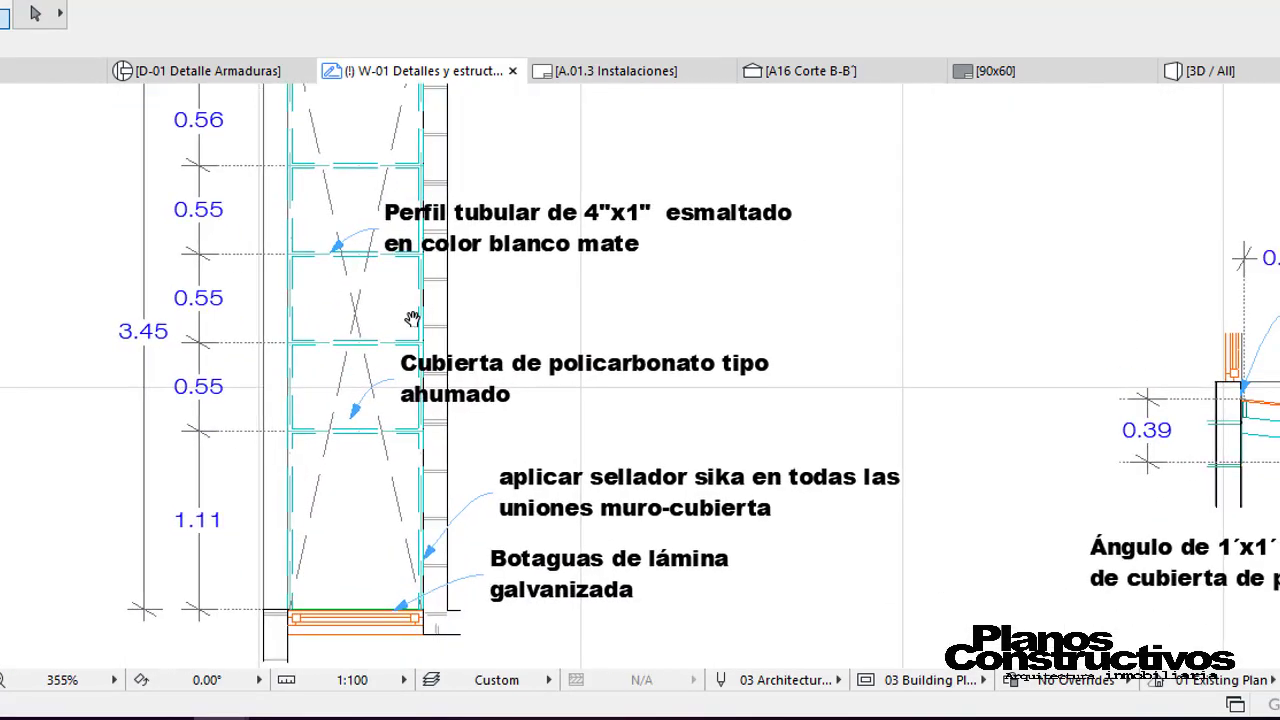
{"action": "scroll", "coordinate": [478, 246], "scroll_direction": "down", "scroll_amount": 2}
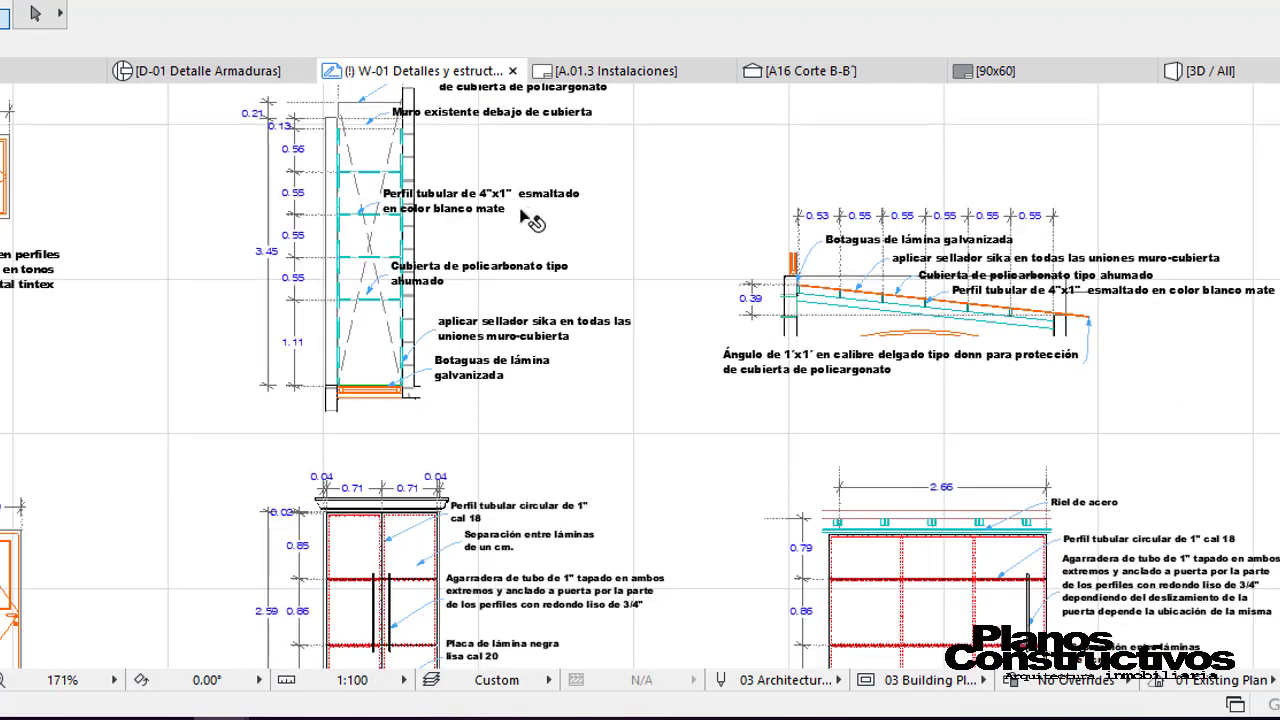
{"action": "scroll", "coordinate": [596, 208], "scroll_direction": "down", "scroll_amount": 1}
{"action": "scroll", "coordinate": [577, 277], "scroll_direction": "down", "scroll_amount": 2}
{"action": "scroll", "coordinate": [566, 380], "scroll_direction": "down", "scroll_amount": 2}
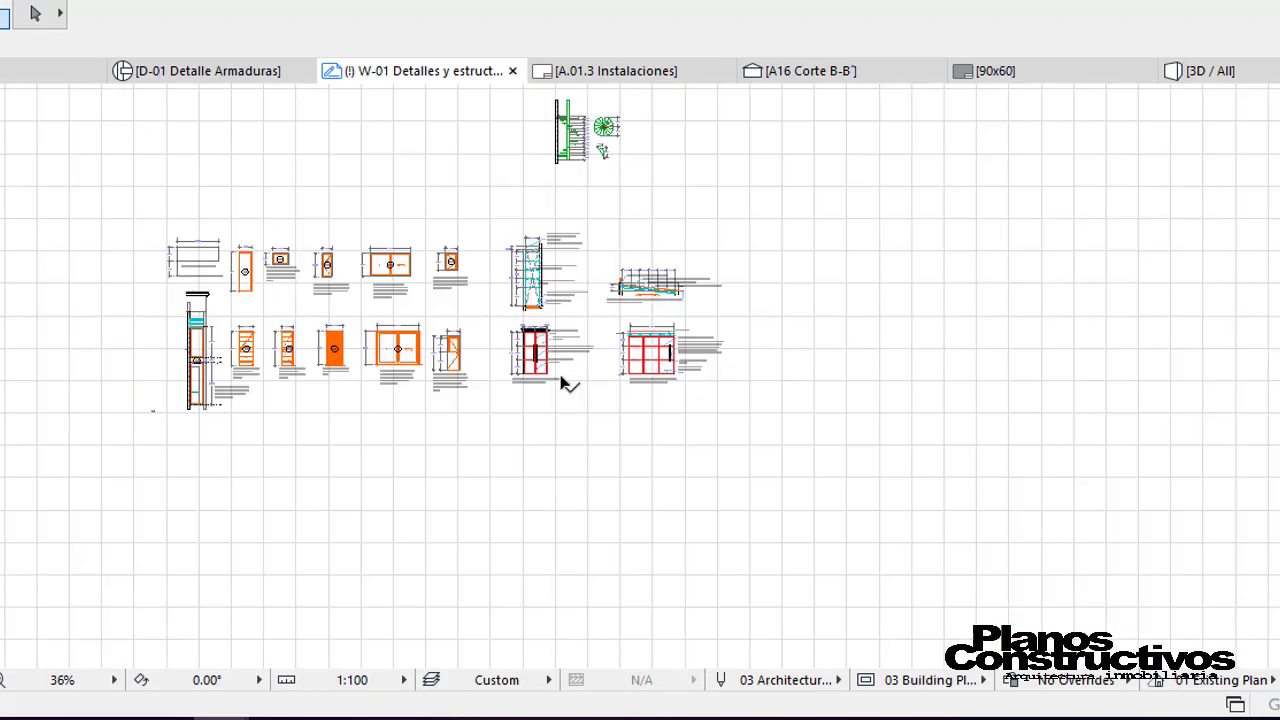
{"action": "scroll", "coordinate": [574, 369], "scroll_direction": "down", "scroll_amount": 1}
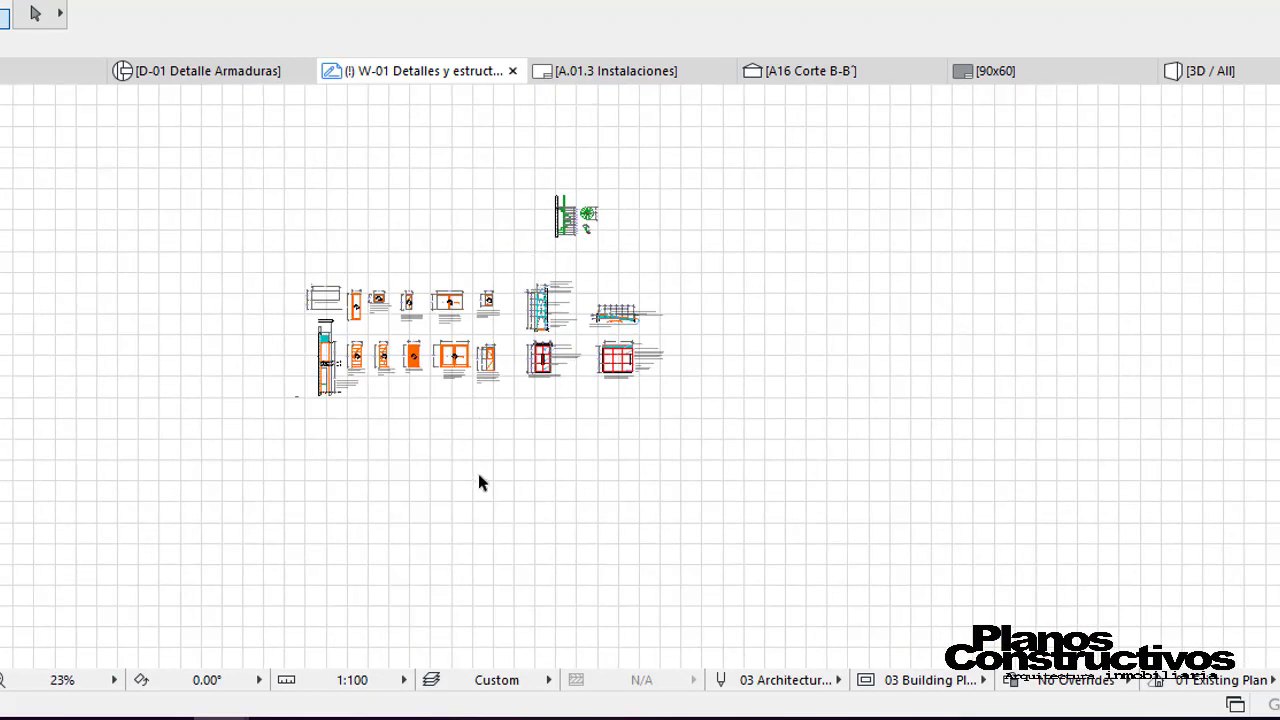
Zoom into the spiral stair and sloped roof details.
{"action": "scroll", "coordinate": [520, 214], "scroll_direction": "up", "scroll_amount": 2}
{"action": "scroll", "coordinate": [660, 200], "scroll_direction": "up", "scroll_amount": 3}
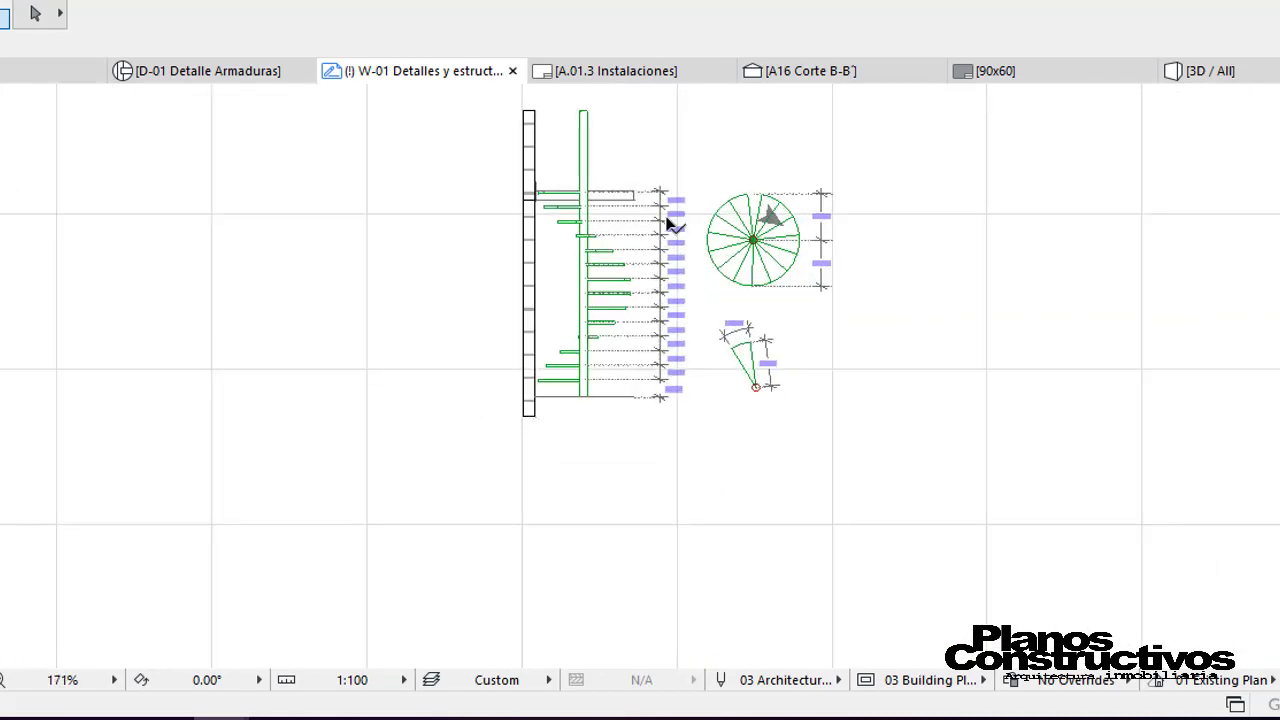
{"action": "scroll", "coordinate": [648, 192], "scroll_direction": "up", "scroll_amount": 2}
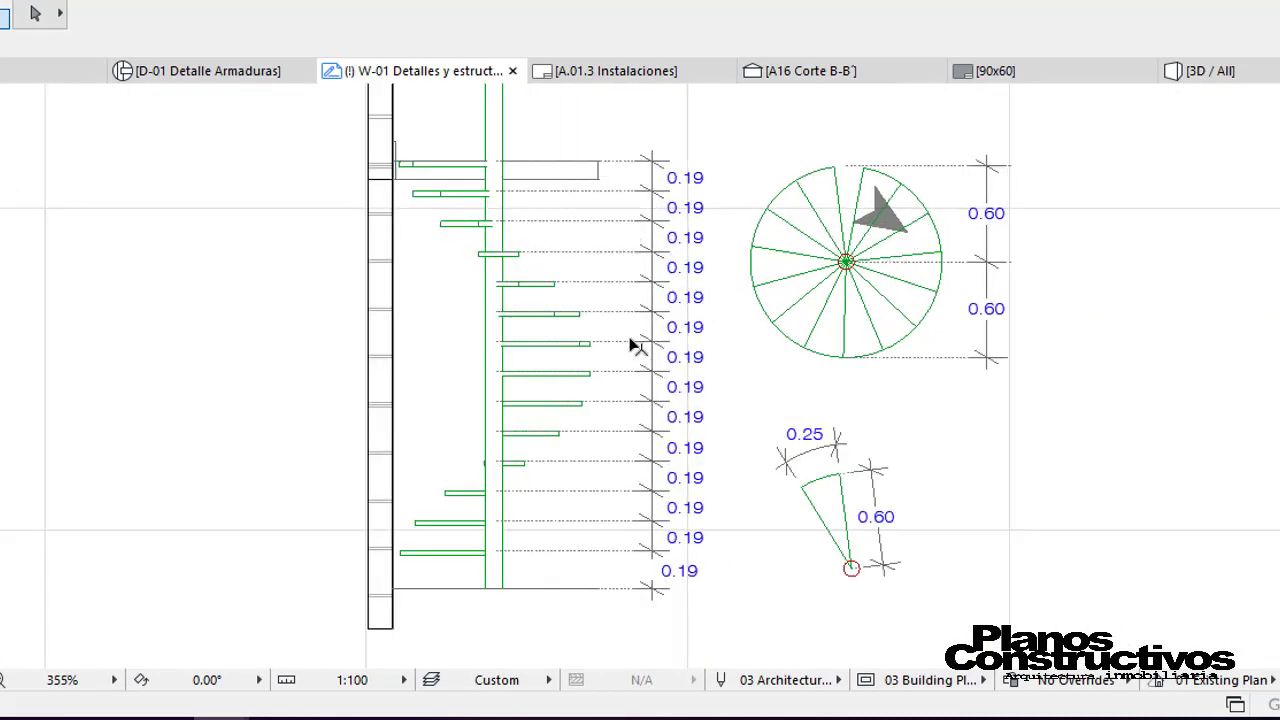
{"action": "scroll", "coordinate": [865, 560], "scroll_direction": "up", "scroll_amount": 3}
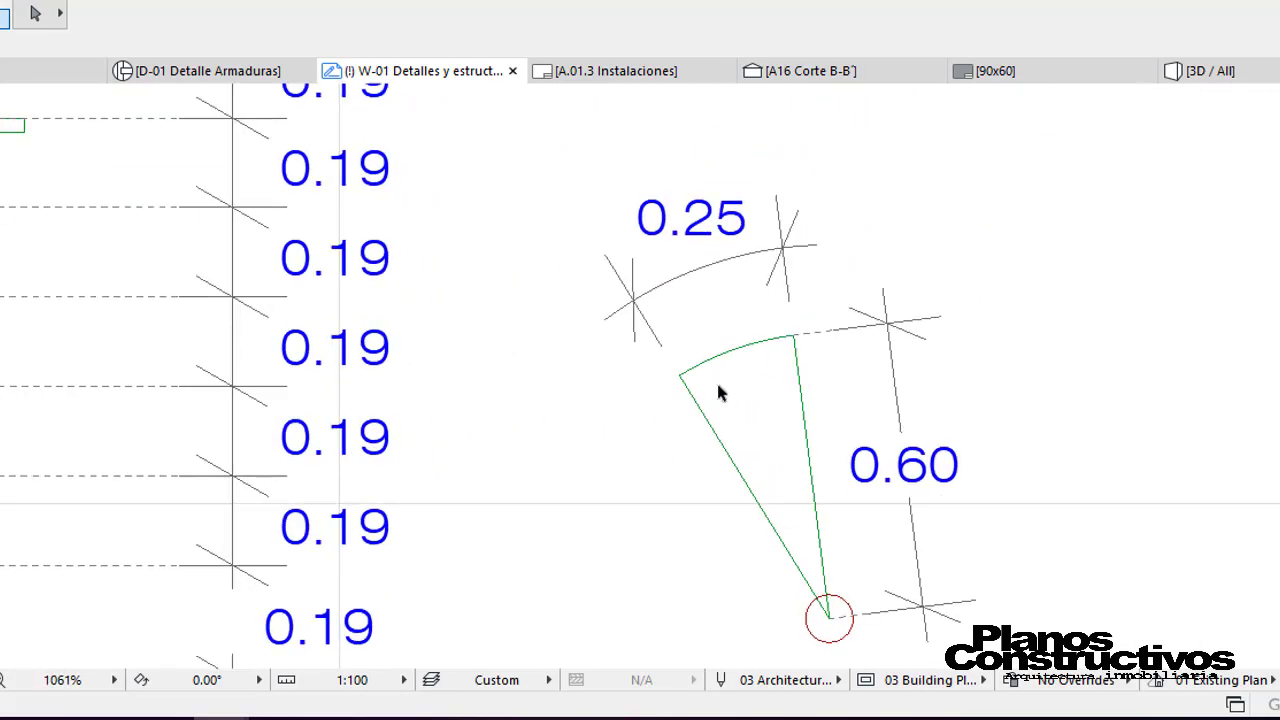
{"action": "scroll", "coordinate": [776, 360], "scroll_direction": "down", "scroll_amount": 4}
{"action": "scroll", "coordinate": [586, 314], "scroll_direction": "down", "scroll_amount": 4}
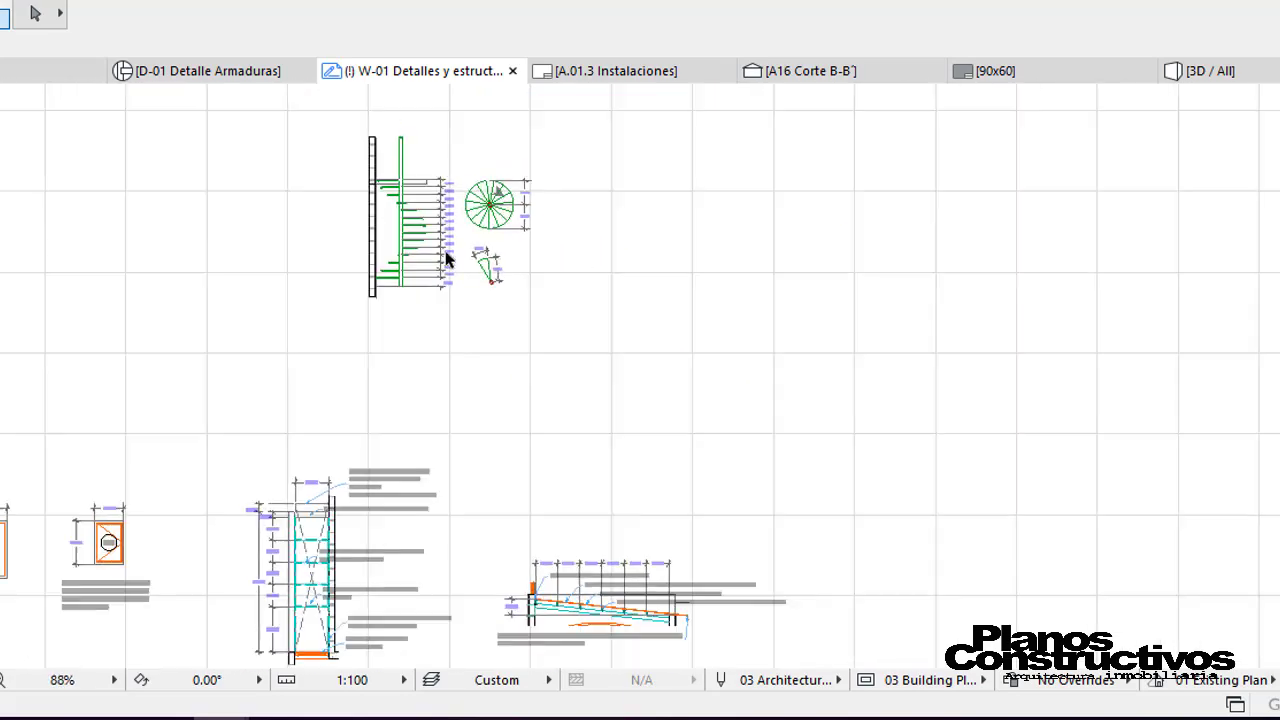
{"action": "scroll", "coordinate": [447, 562], "scroll_direction": "down", "scroll_amount": 1}
{"action": "middle_click_drag", "start_coordinate": [447, 562], "coordinate": [527, 355]}
{"action": "scroll", "coordinate": [560, 350], "scroll_direction": "up", "scroll_amount": 4}
{"action": "scroll", "coordinate": [600, 300], "scroll_direction": "up", "scroll_amount": 2}
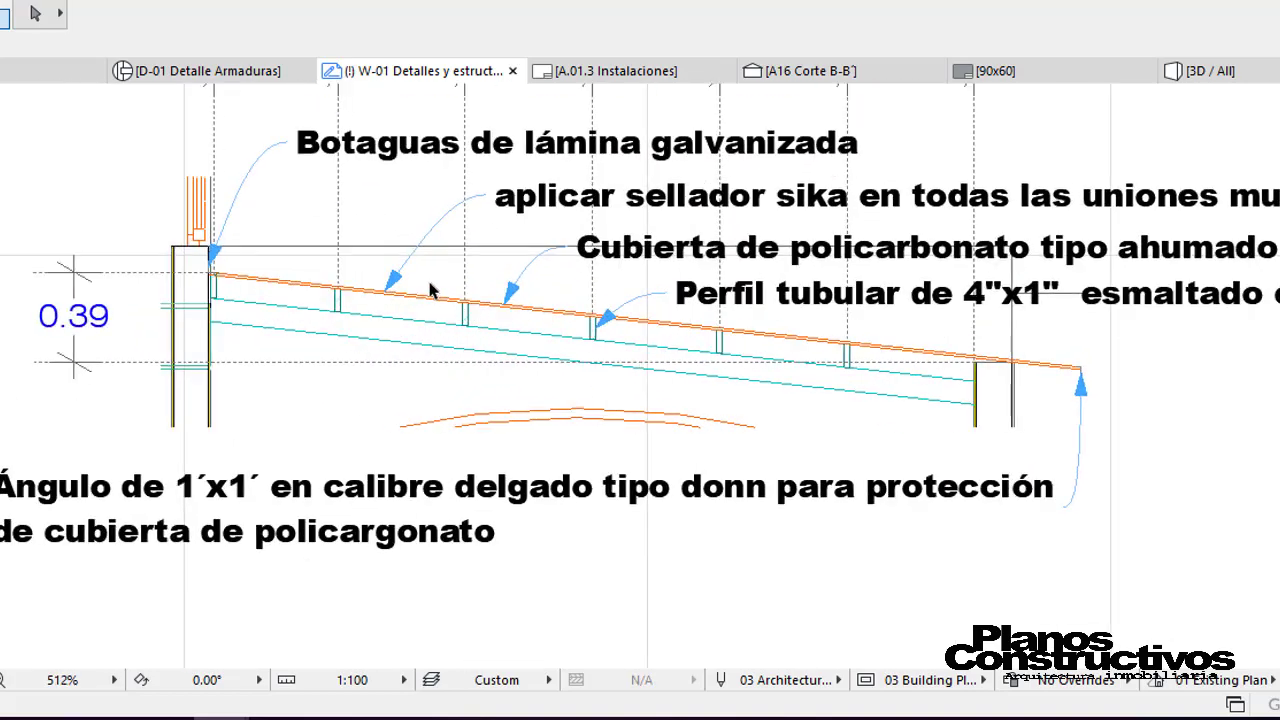
{"action": "scroll", "coordinate": [475, 322], "scroll_direction": "down", "scroll_amount": 2}
{"action": "scroll", "coordinate": [565, 355], "scroll_direction": "down", "scroll_amount": 3}
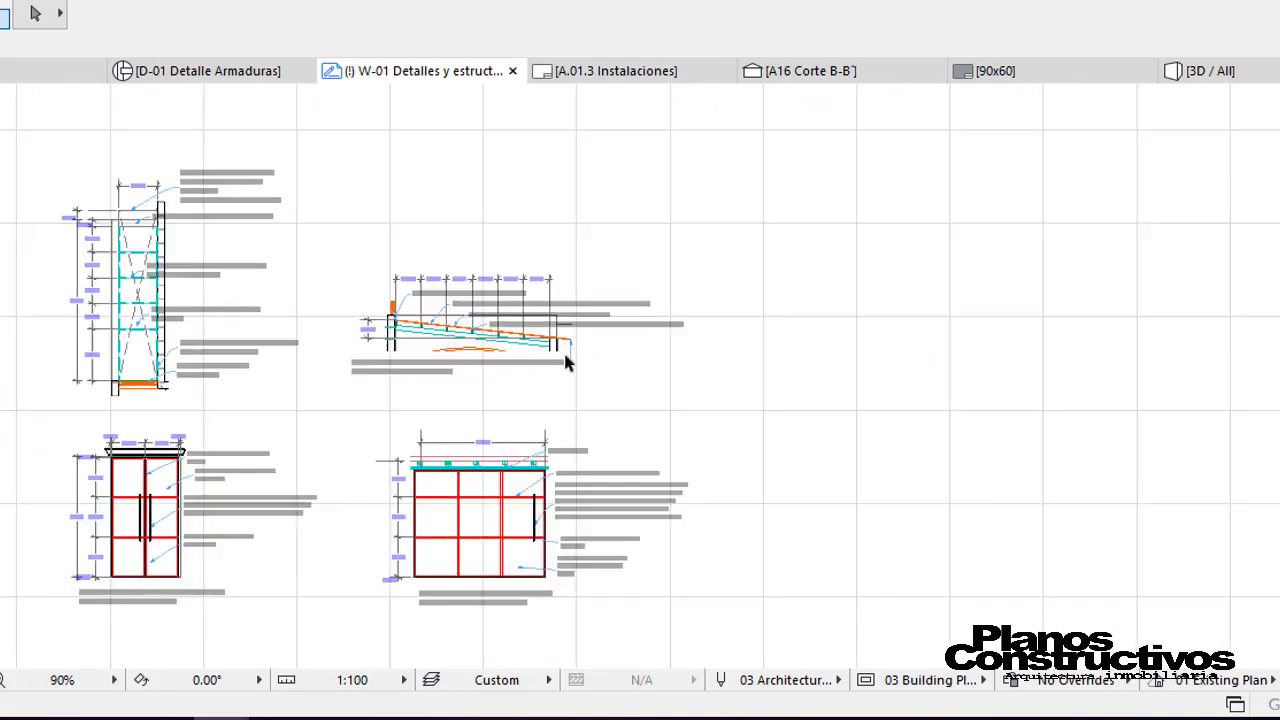
{"action": "scroll", "coordinate": [220, 480], "scroll_direction": "down", "scroll_amount": 1}
{"action": "scroll", "coordinate": [603, 410], "scroll_direction": "up", "scroll_amount": 4}
{"action": "scroll", "coordinate": [603, 410], "scroll_direction": "up", "scroll_amount": 1}
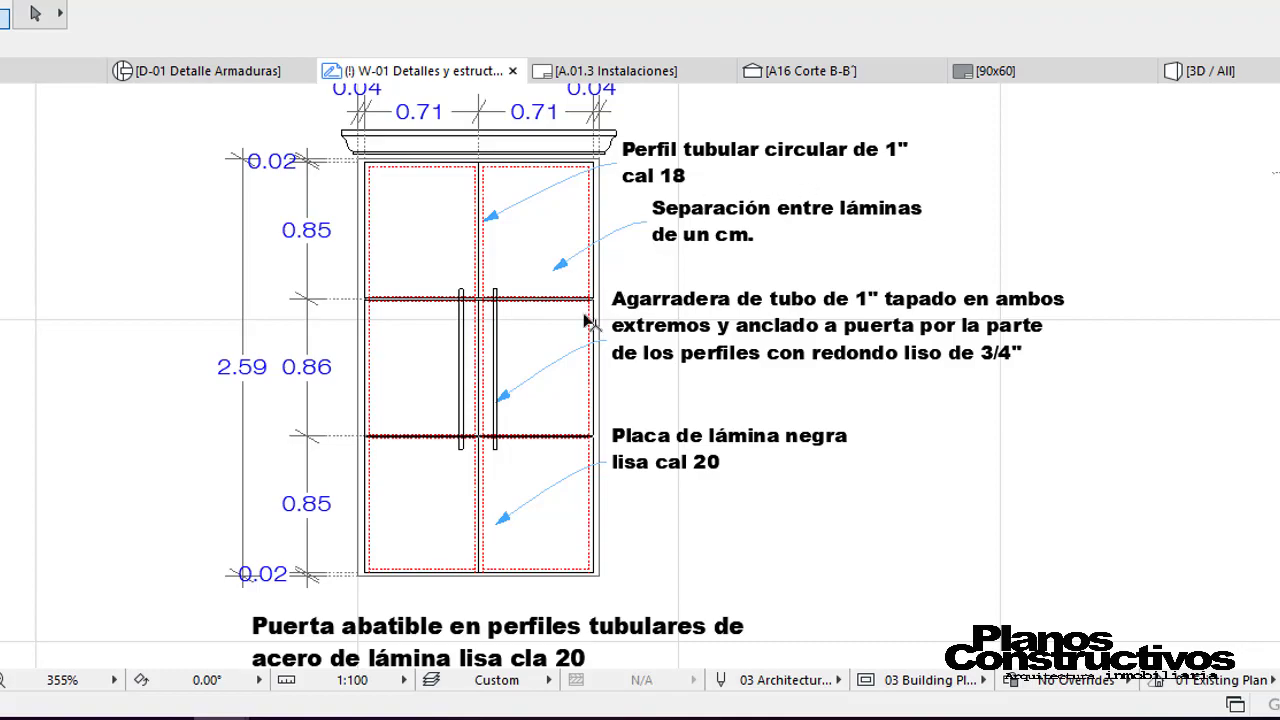
{"action": "scroll", "coordinate": [586, 321], "scroll_direction": "down", "scroll_amount": 5}
Inspect the door details, including doors P-1 and P-2.
{"action": "middle_click_drag", "start_coordinate": [119, 372], "coordinate": [423, 351]}
{"action": "scroll", "coordinate": [215, 310], "scroll_direction": "up", "scroll_amount": 3}
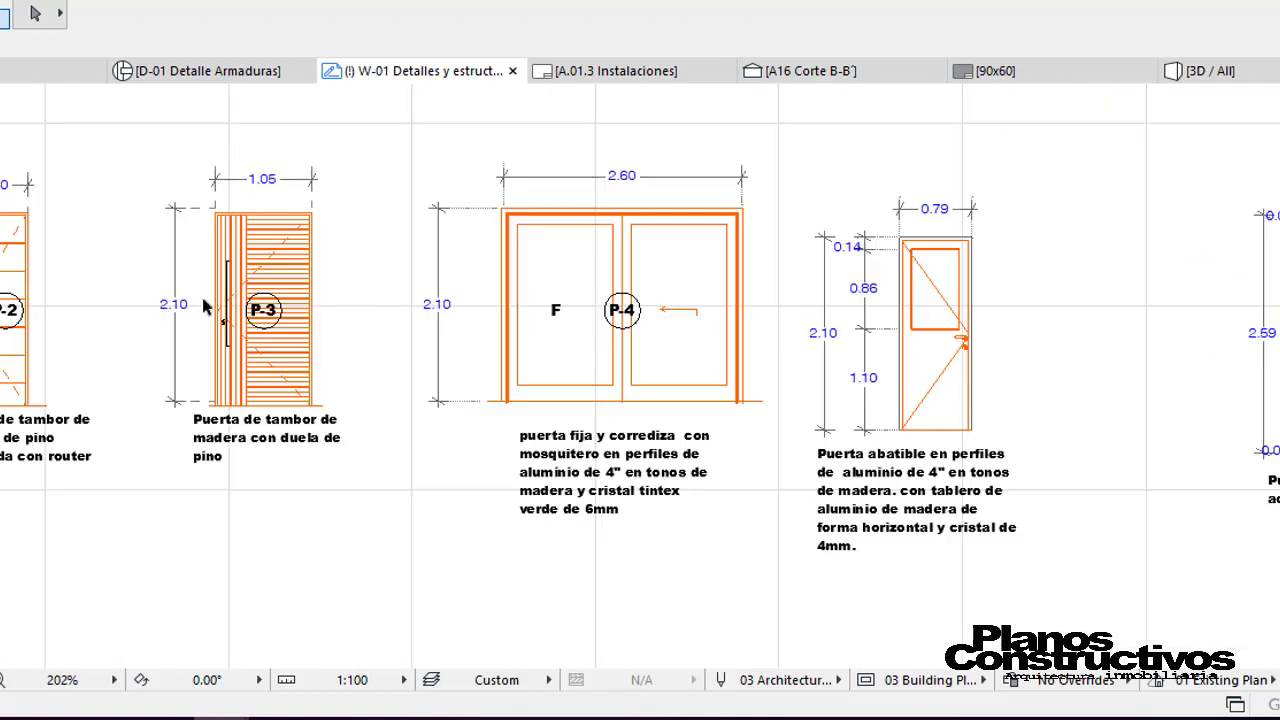
{"action": "scroll", "coordinate": [240, 280], "scroll_direction": "up", "scroll_amount": 5}
{"action": "scroll", "coordinate": [557, 270], "scroll_direction": "down", "scroll_amount": 1}
{"action": "scroll", "coordinate": [557, 270], "scroll_direction": "down", "scroll_amount": 2}
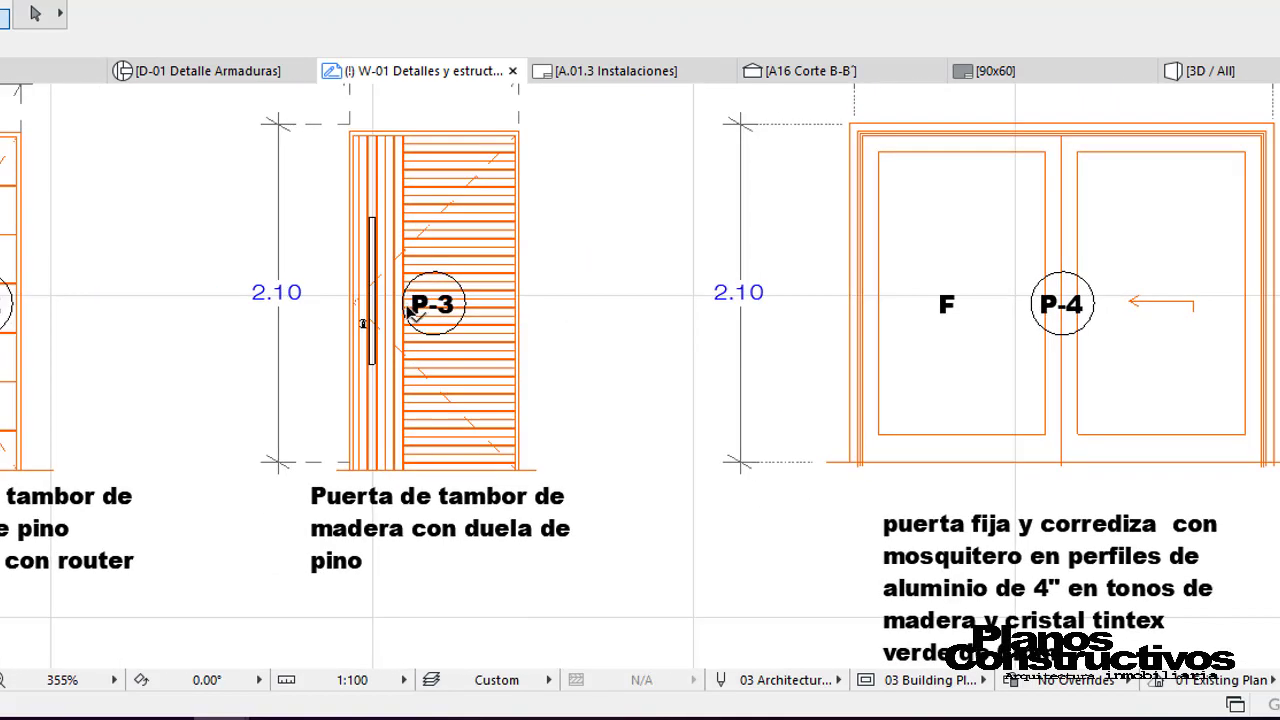
{"action": "middle_click_drag", "start_coordinate": [425, 265], "coordinate": [689, 346]}
{"action": "middle_click_drag", "start_coordinate": [374, 346], "coordinate": [551, 329]}
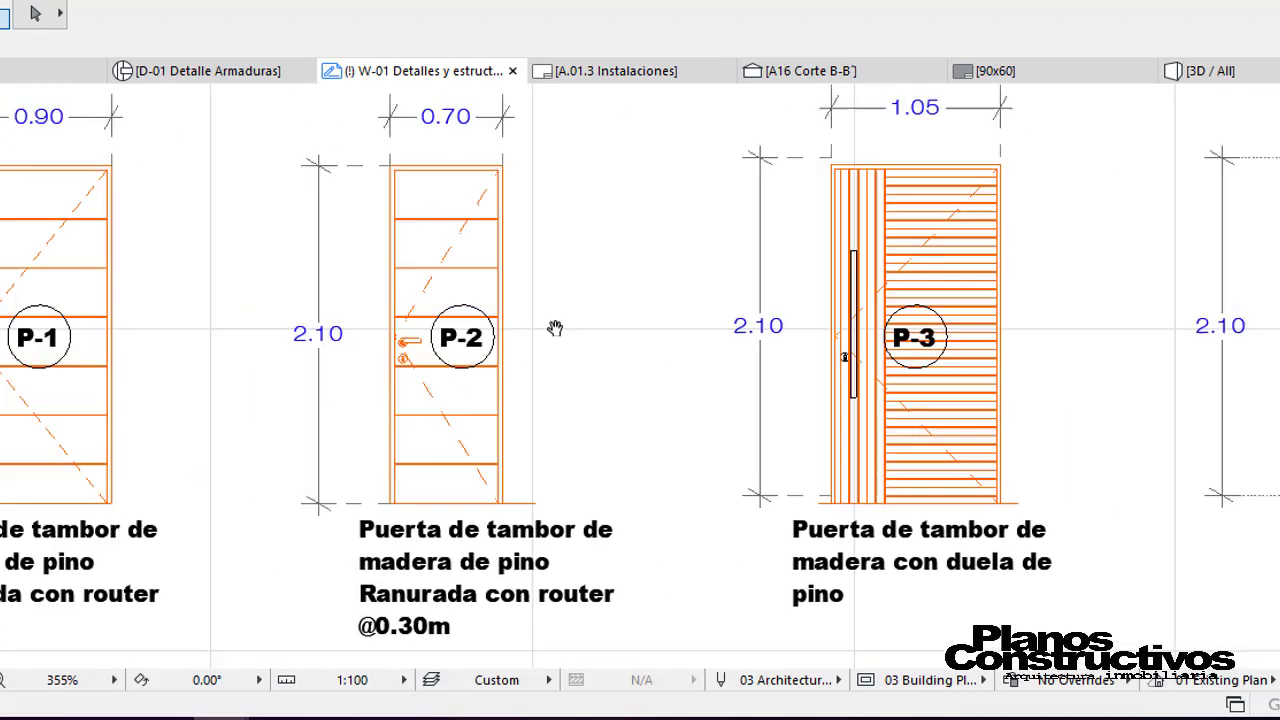
{"action": "scroll", "coordinate": [203, 337], "scroll_direction": "down", "scroll_amount": 4}
Check the V-5 window detail, then center the whole detail sheet.
{"action": "middle_click_drag", "start_coordinate": [203, 337], "coordinate": [355, 378]}
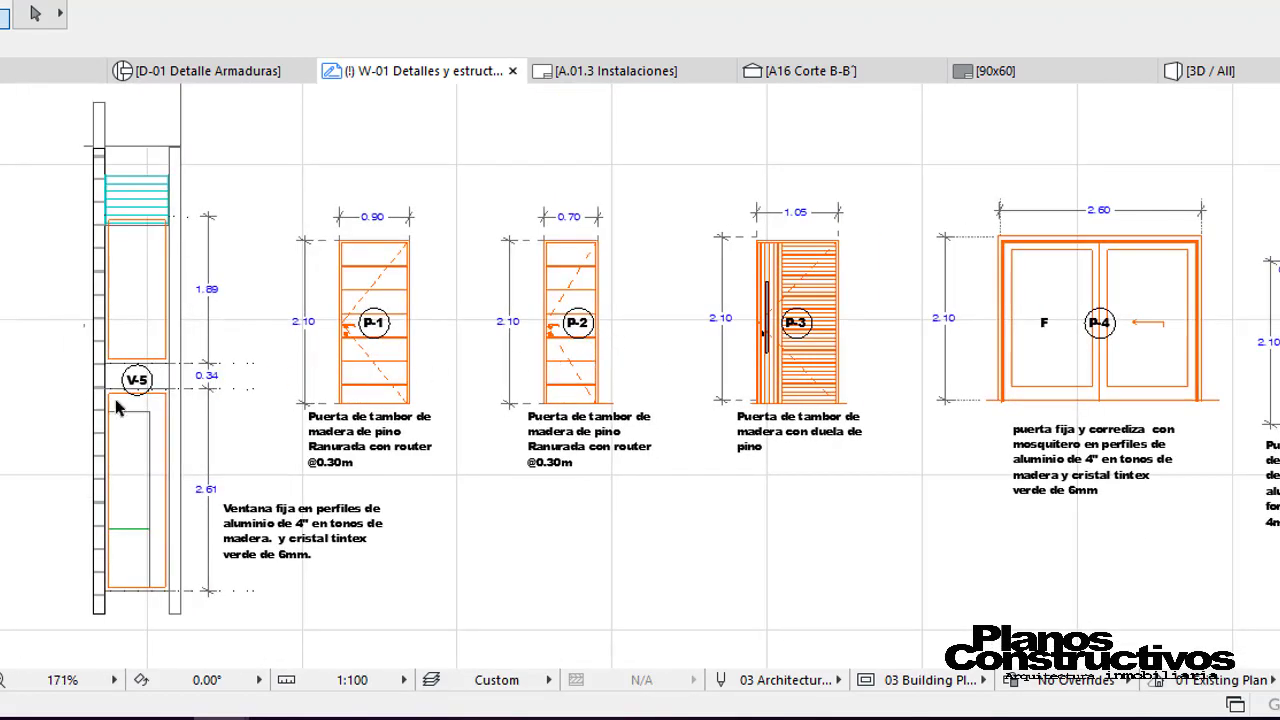
{"action": "scroll", "coordinate": [331, 384], "scroll_direction": "down", "scroll_amount": 3}
{"action": "scroll", "coordinate": [331, 384], "scroll_direction": "down", "scroll_amount": 2}
{"action": "middle_click_drag", "start_coordinate": [671, 313], "coordinate": [576, 303]}
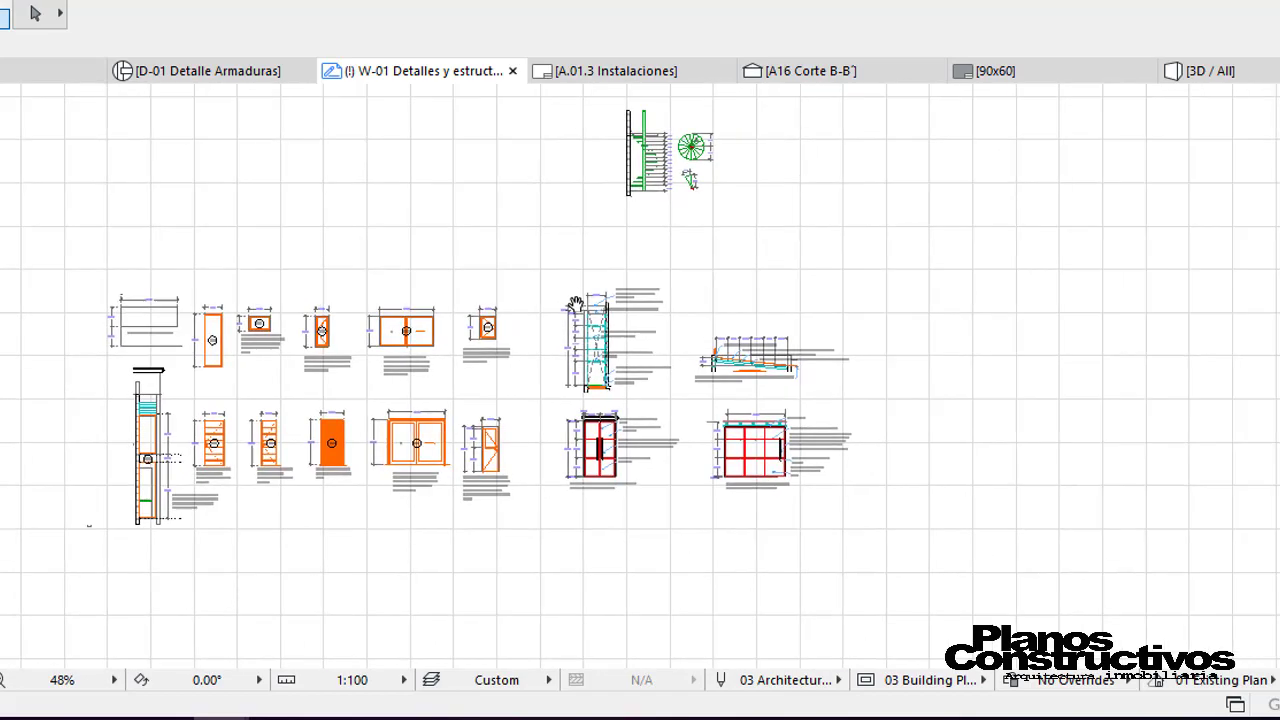
Switch to the Plantilla Unreal project and turn the camera around the bedroom.
{"action": "mouse_move", "coordinate": [334, 717]}
{"action": "left_click", "coordinate": [334, 692]}
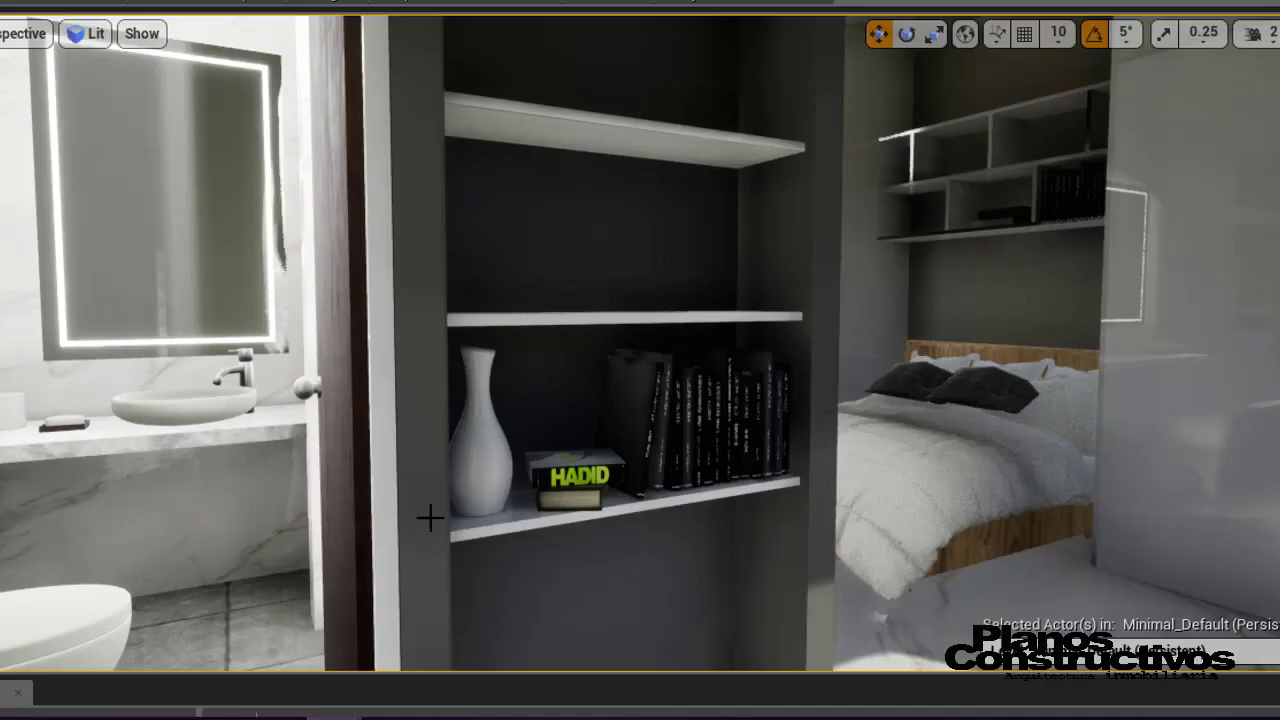
{"action": "mouse_move", "coordinate": [511, 405]}
{"action": "right_mouse_down"}
{"action": "mouse_move", "coordinate": [600, 450]}
{"action": "mouse_move", "coordinate": [500, 400]}
{"action": "mouse_move", "coordinate": [440, 400]}
{"action": "mouse_move", "coordinate": [620, 390]}
{"action": "mouse_move", "coordinate": [470, 450]}
{"action": "mouse_move", "coordinate": [640, 400]}
{"action": "right_mouse_up"}
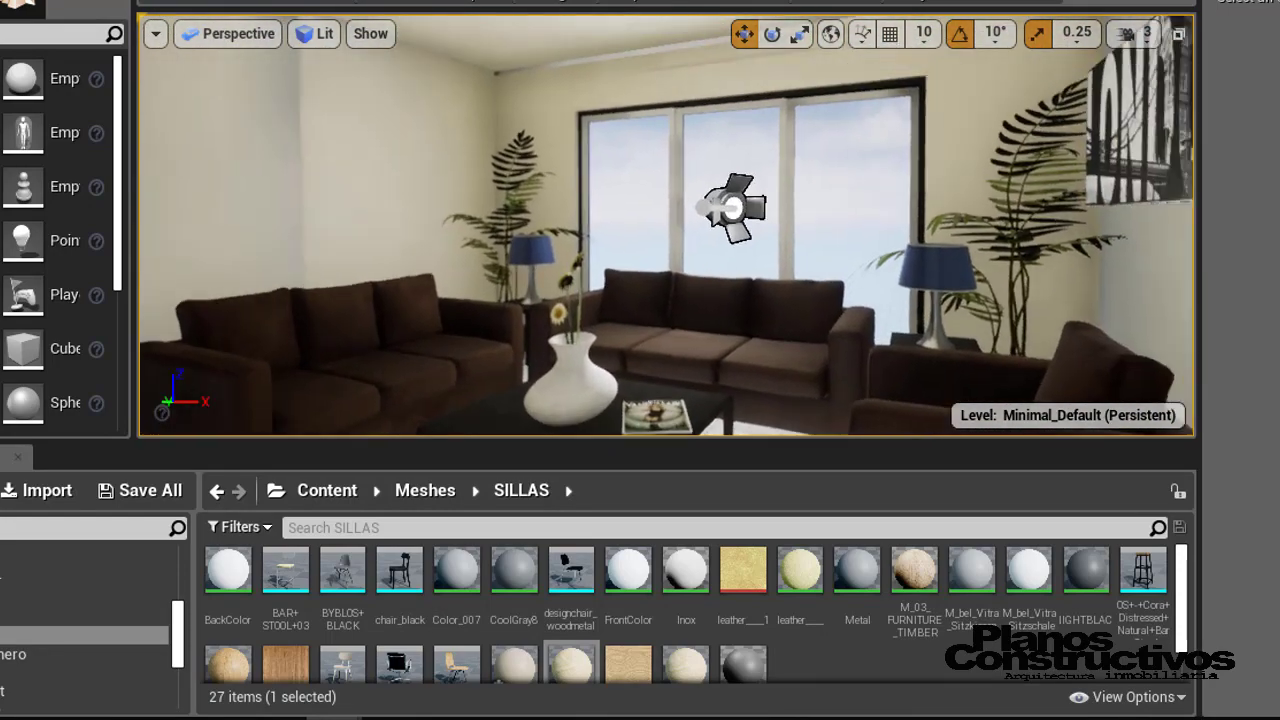
Fly the camera toward the living room window, up to the ceiling, then toward the kitchen.
{"action": "right_click_drag", "start_coordinate": [667, 225], "coordinate": [667, 225]}
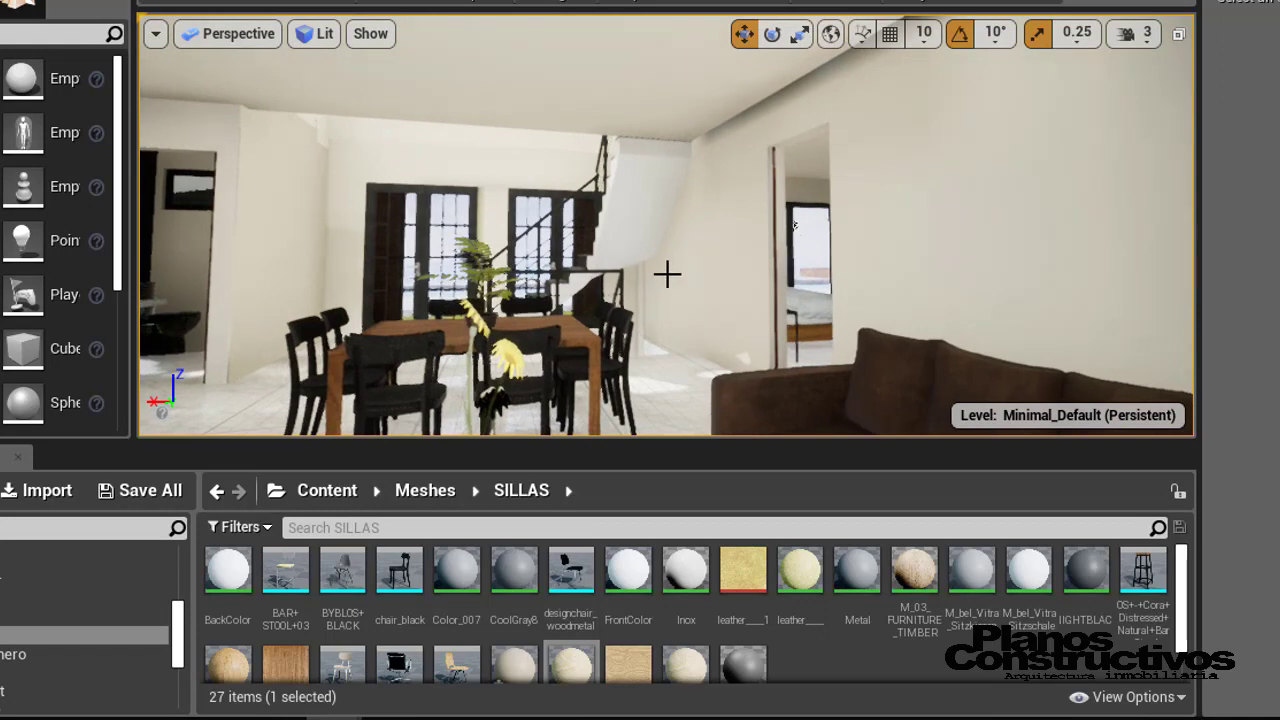
{"action": "right_click_drag", "start_coordinate": [667, 273], "coordinate": [667, 273]}
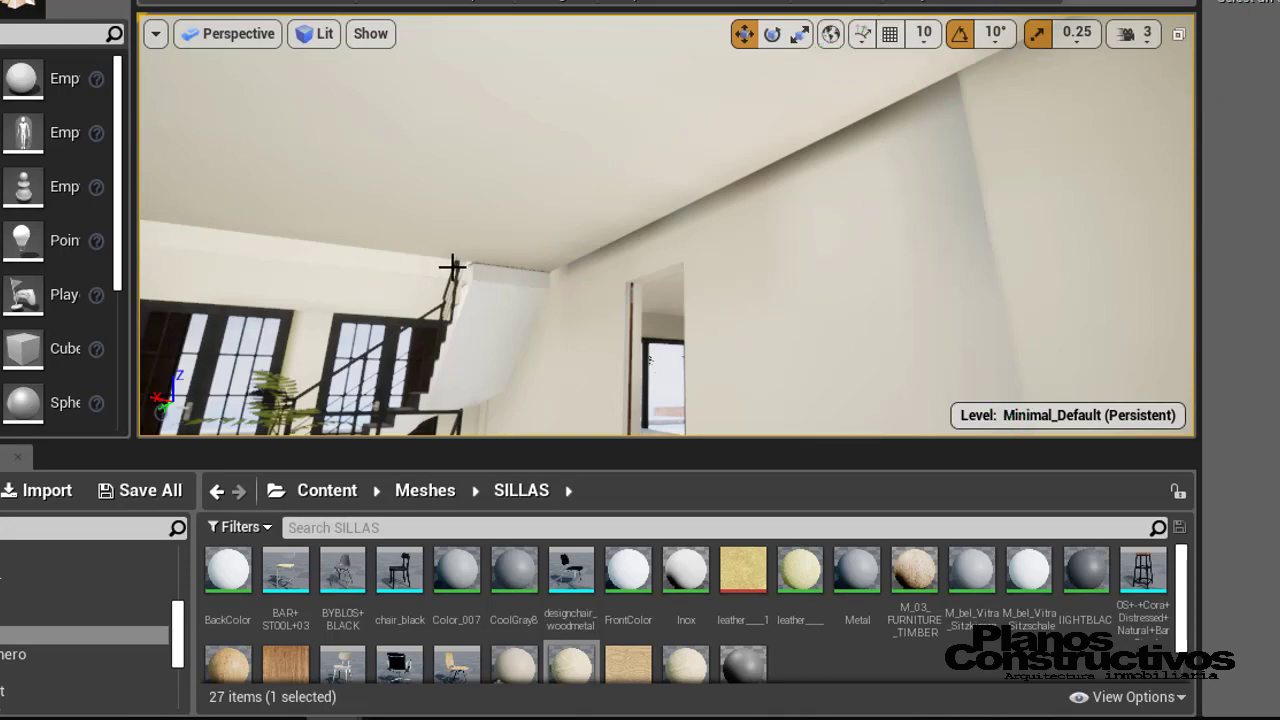
{"action": "right_click_drag", "start_coordinate": [452, 265], "coordinate": [452, 265]}
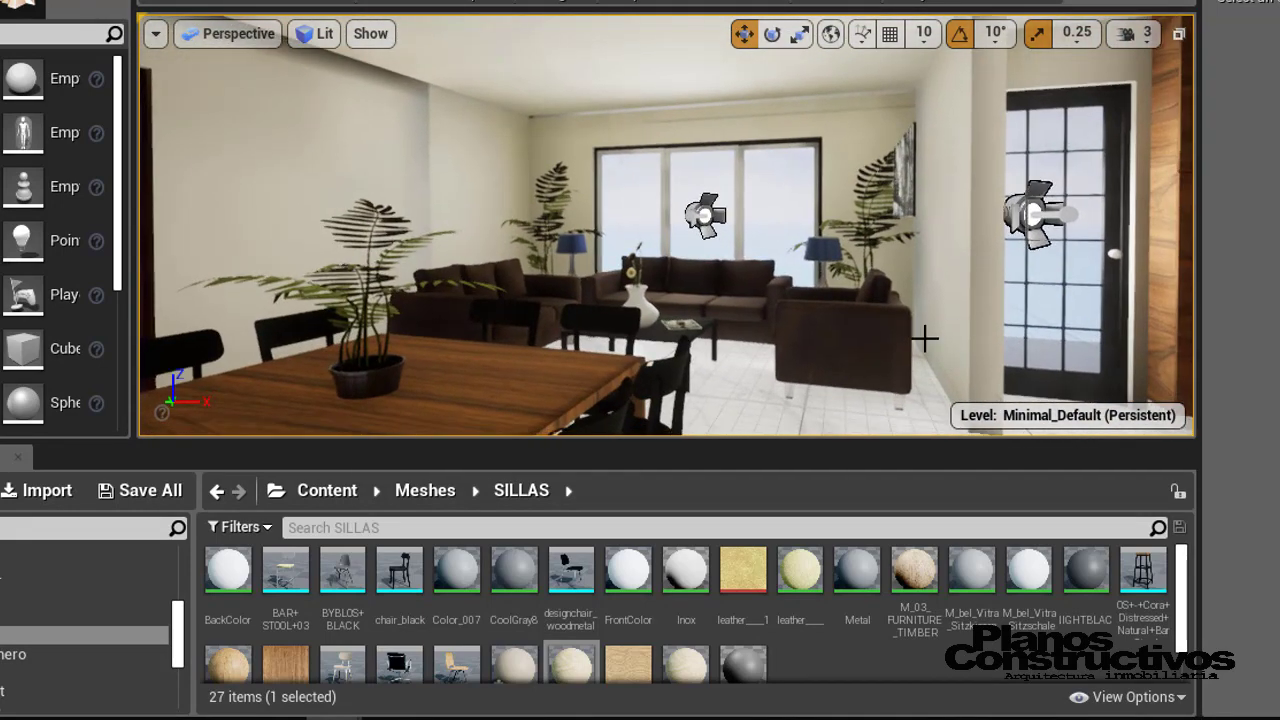
Select the brown armchair, look down at the dining table, then deselect it.
{"action": "left_click", "coordinate": [840, 337]}
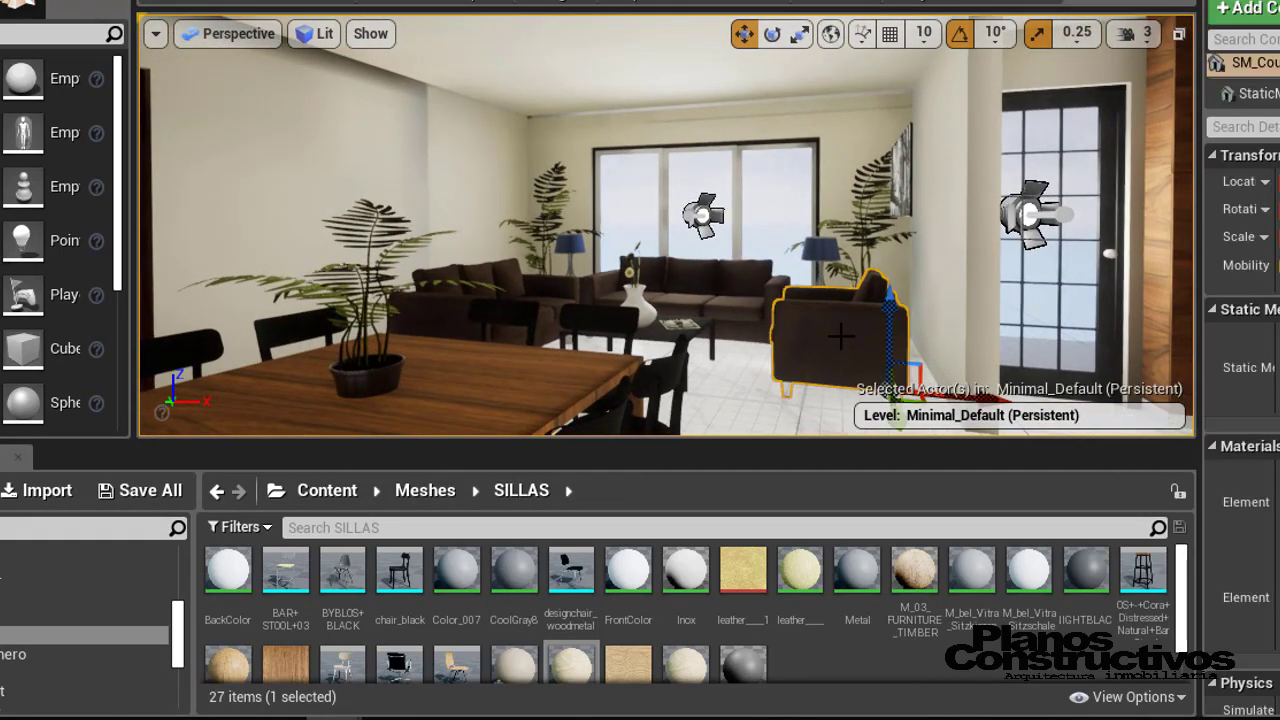
{"action": "right_click_drag", "start_coordinate": [833, 318], "coordinate": [868, 284]}
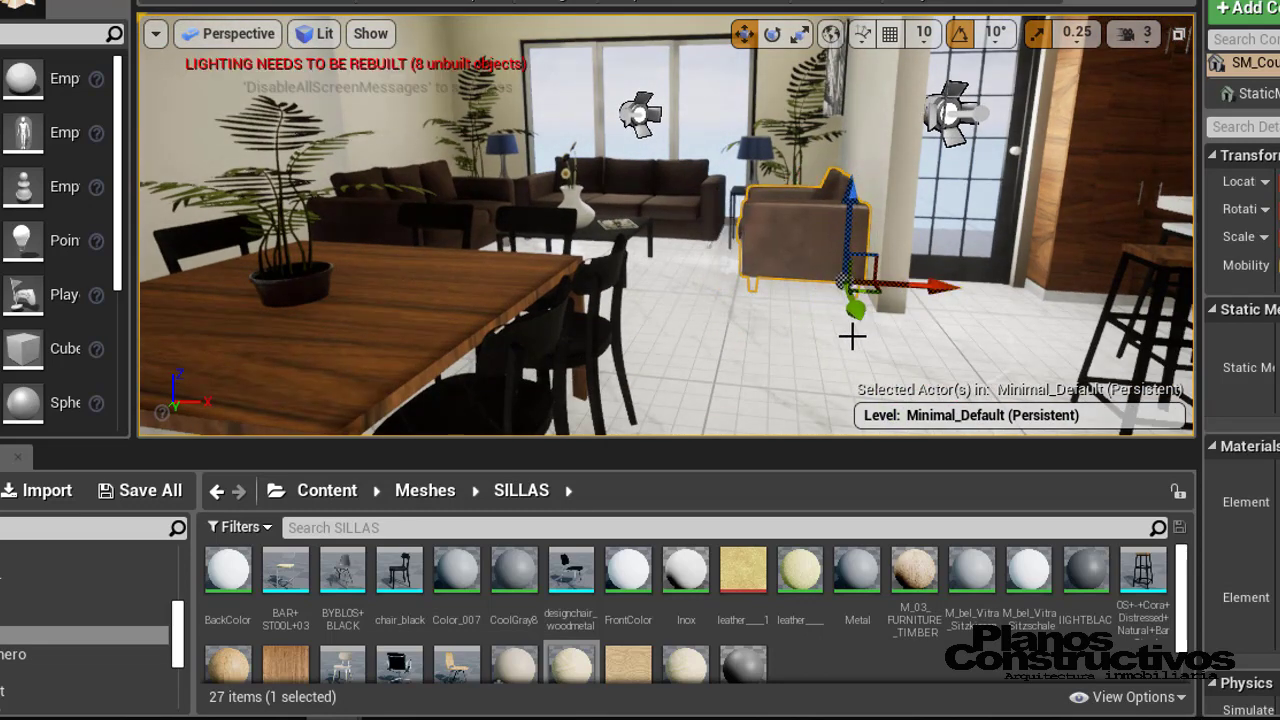
{"action": "key", "text": "Escape"}
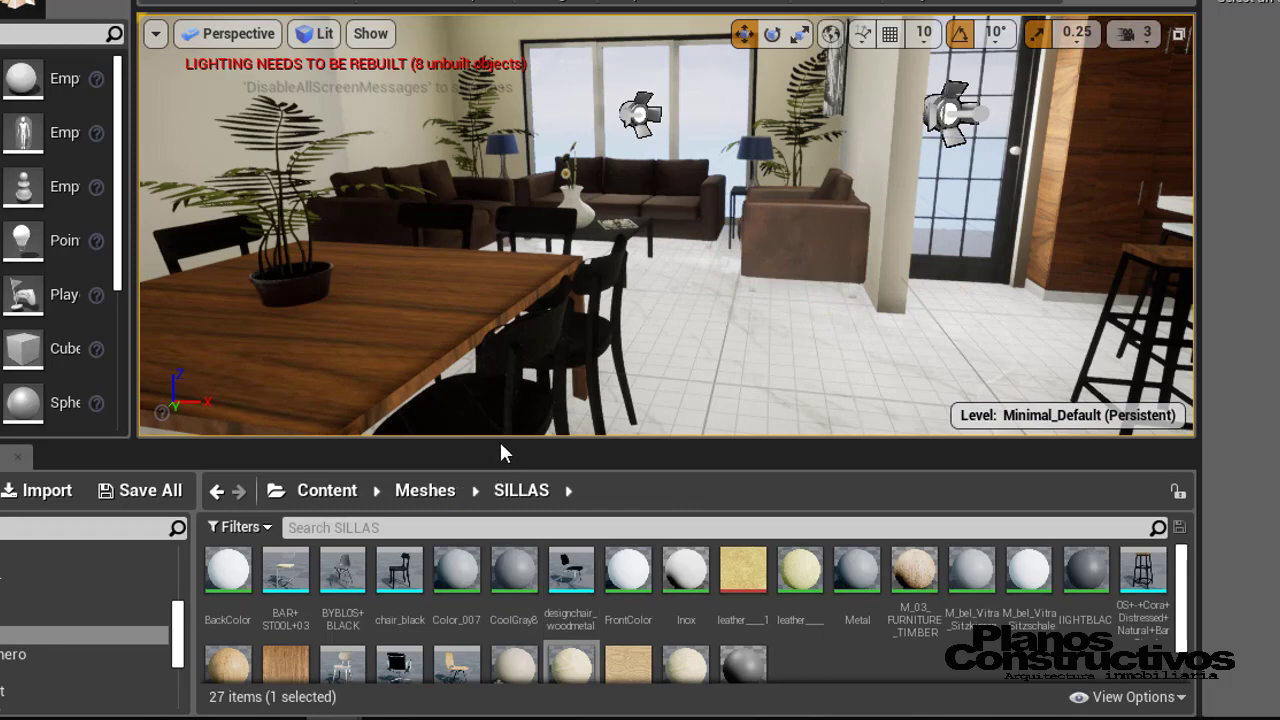
{"action": "mouse_move", "coordinate": [278, 718]}
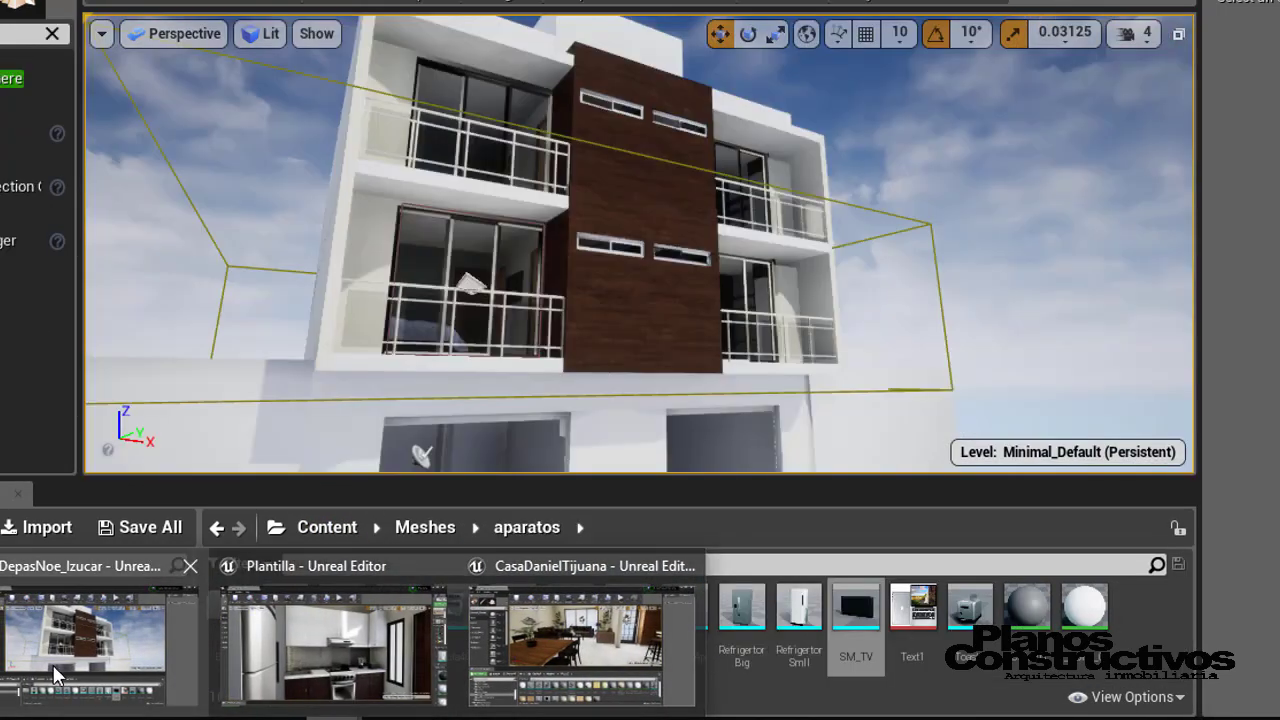
Bring up DepasNoe_Izucar and fly the camera into the lower balcony room.
{"action": "left_click", "coordinate": [55, 677]}
{"action": "right_click_drag", "start_coordinate": [349, 306], "coordinate": [349, 306]}
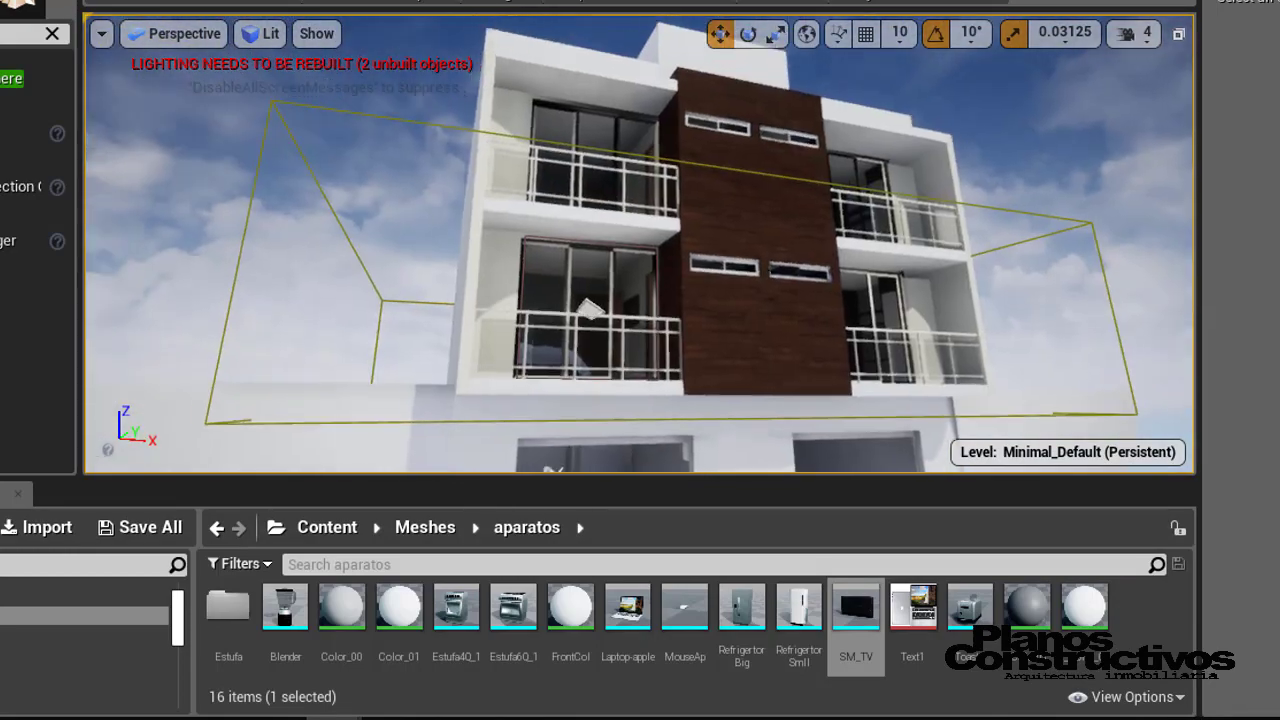
{"action": "right_click_drag", "start_coordinate": [640, 242], "coordinate": [640, 260]}
Place the Estufa4Q_1 gas stove in the kitchen corner and a blender on the counter.
{"action": "left_click_drag", "start_coordinate": [456, 606], "coordinate": [605, 360]}
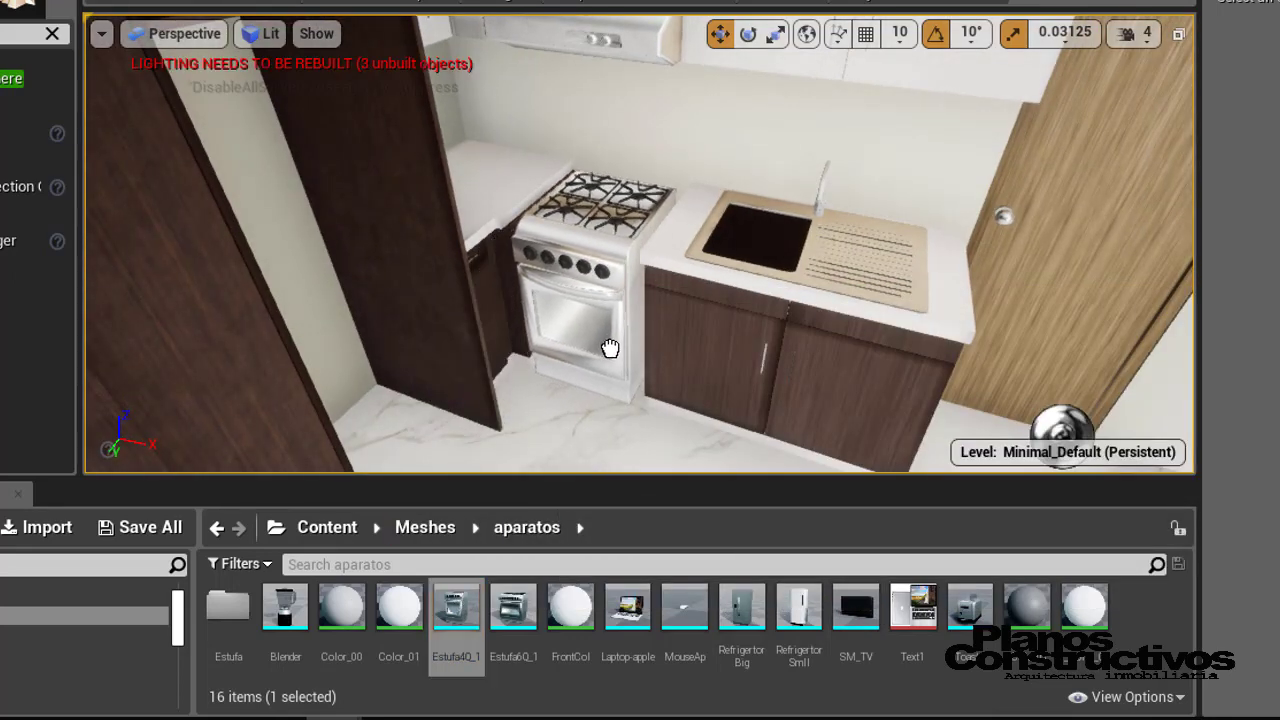
{"action": "left_click_drag", "start_coordinate": [612, 345], "coordinate": [612, 345]}
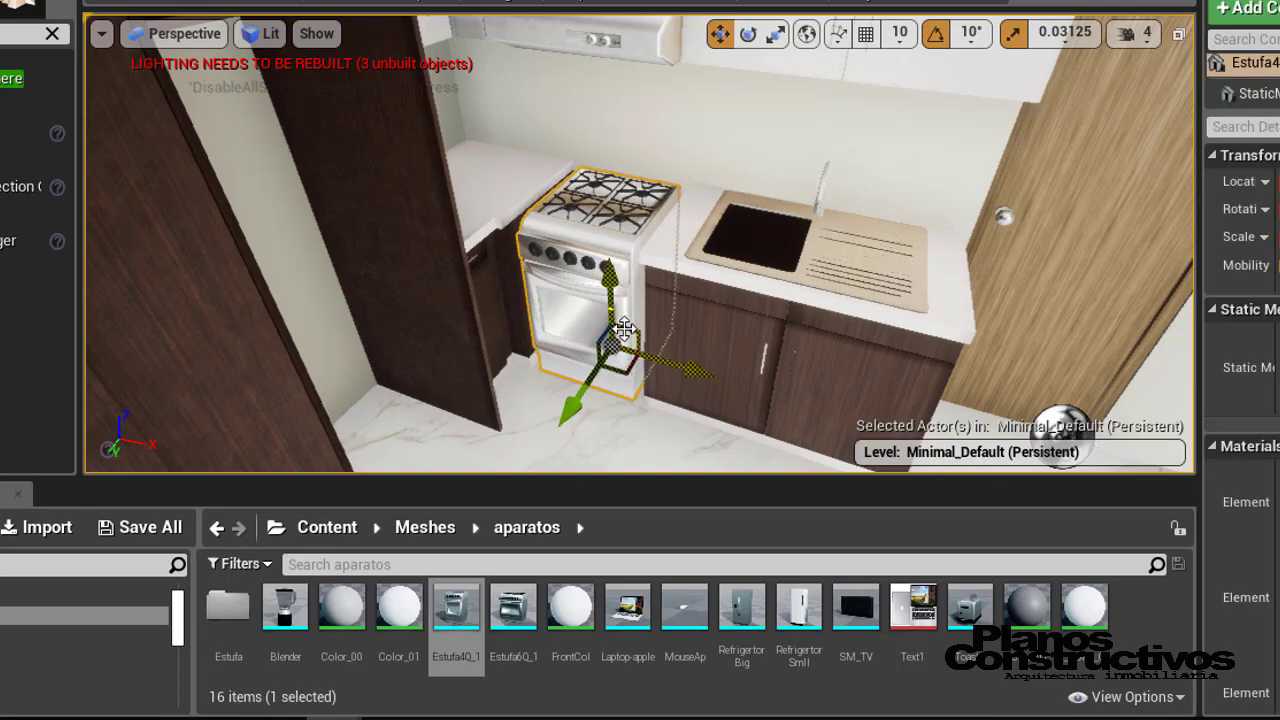
{"action": "key", "text": "Escape"}
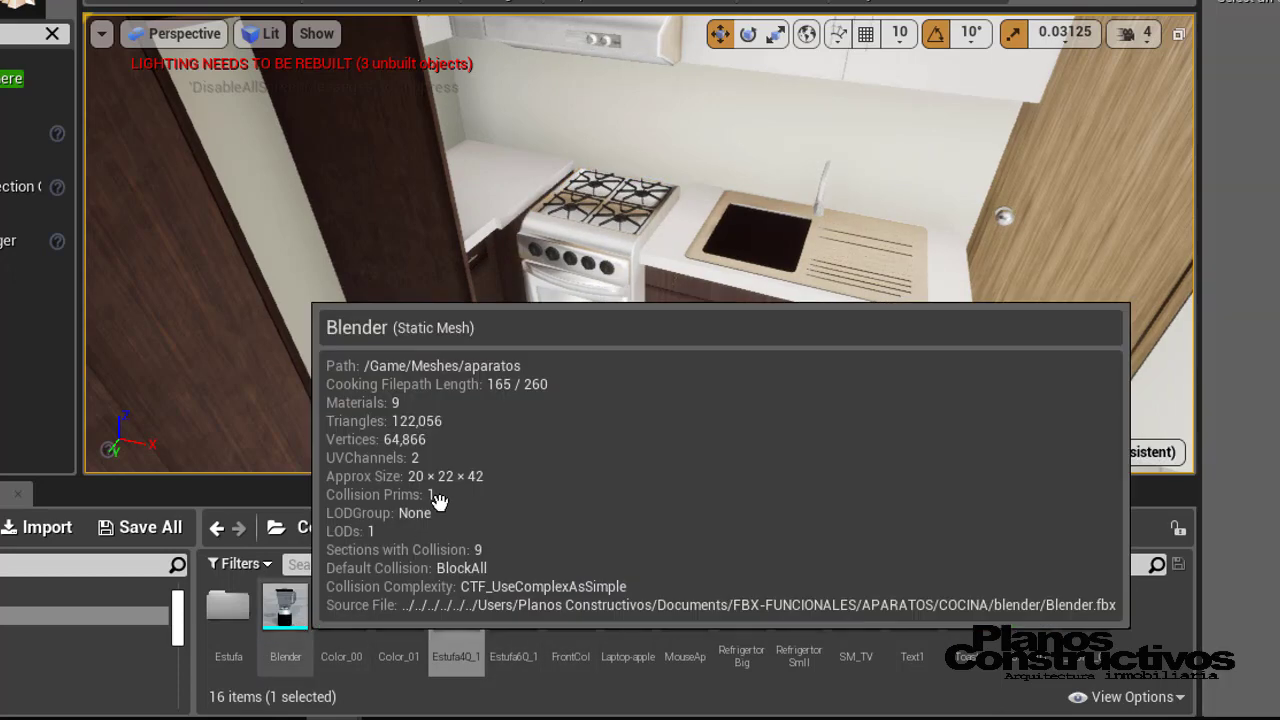
{"action": "left_click_drag", "start_coordinate": [439, 500], "coordinate": [500, 177]}
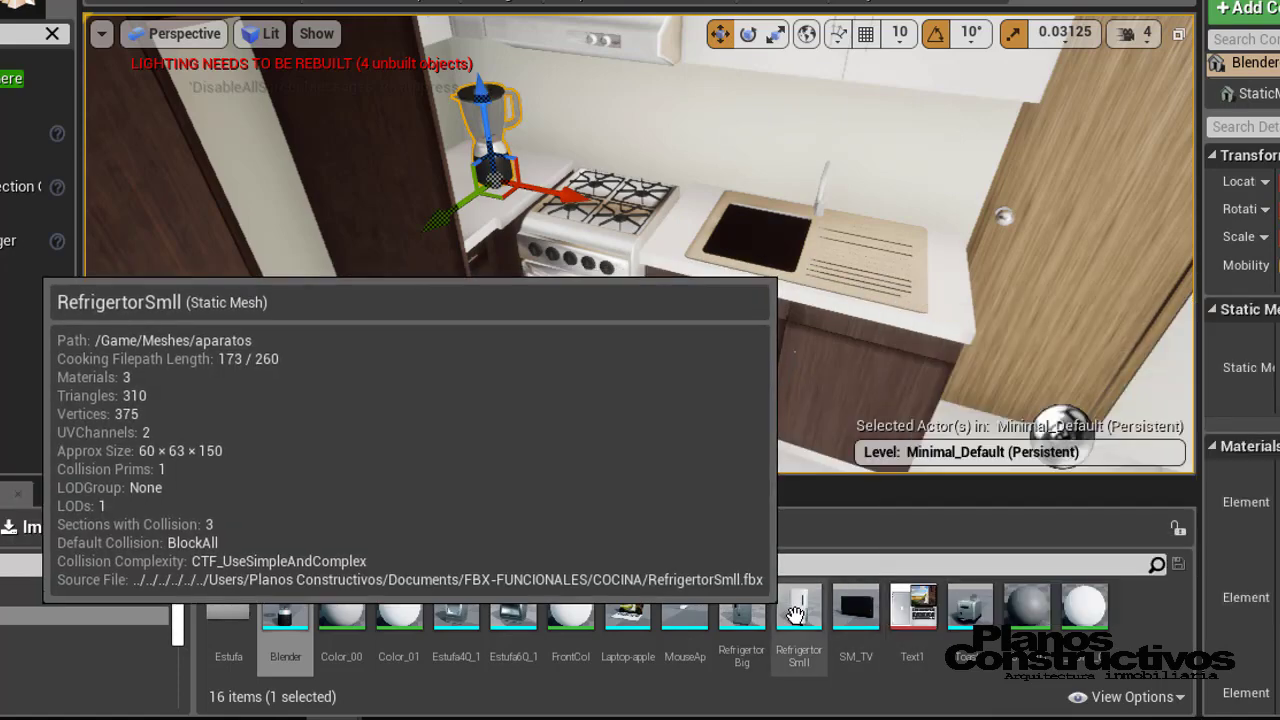
Add the small refrigerator, rotate it 80° on Z and slide it beside the tall cabinet.
{"action": "left_click_drag", "start_coordinate": [790, 604], "coordinate": [459, 436]}
{"action": "key", "text": "f"}
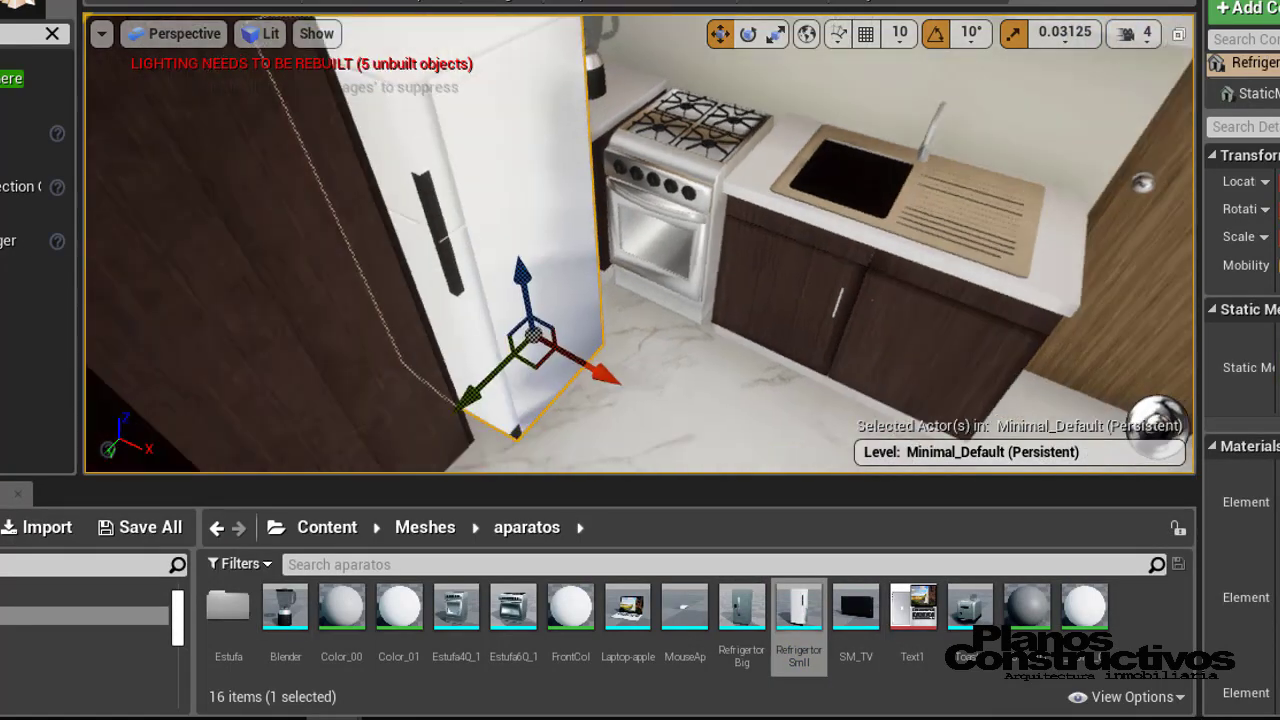
{"action": "key", "text": "e"}
{"action": "mouse_move", "coordinate": [580, 303]}
{"action": "left_mouse_down"}
{"action": "mouse_move", "coordinate": [690, 305]}
{"action": "mouse_move", "coordinate": [599, 309]}
{"action": "left_mouse_up"}
{"action": "key", "text": "w"}
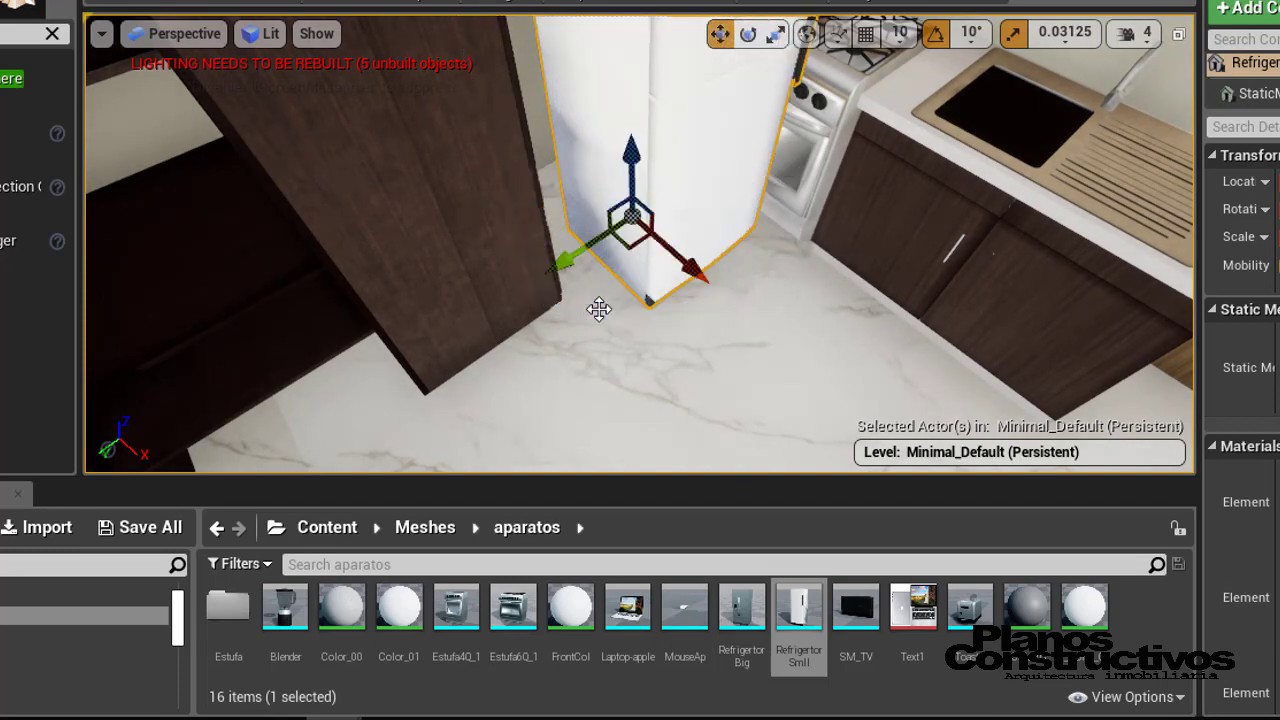
{"action": "left_click_drag", "start_coordinate": [624, 245], "coordinate": [534, 231]}
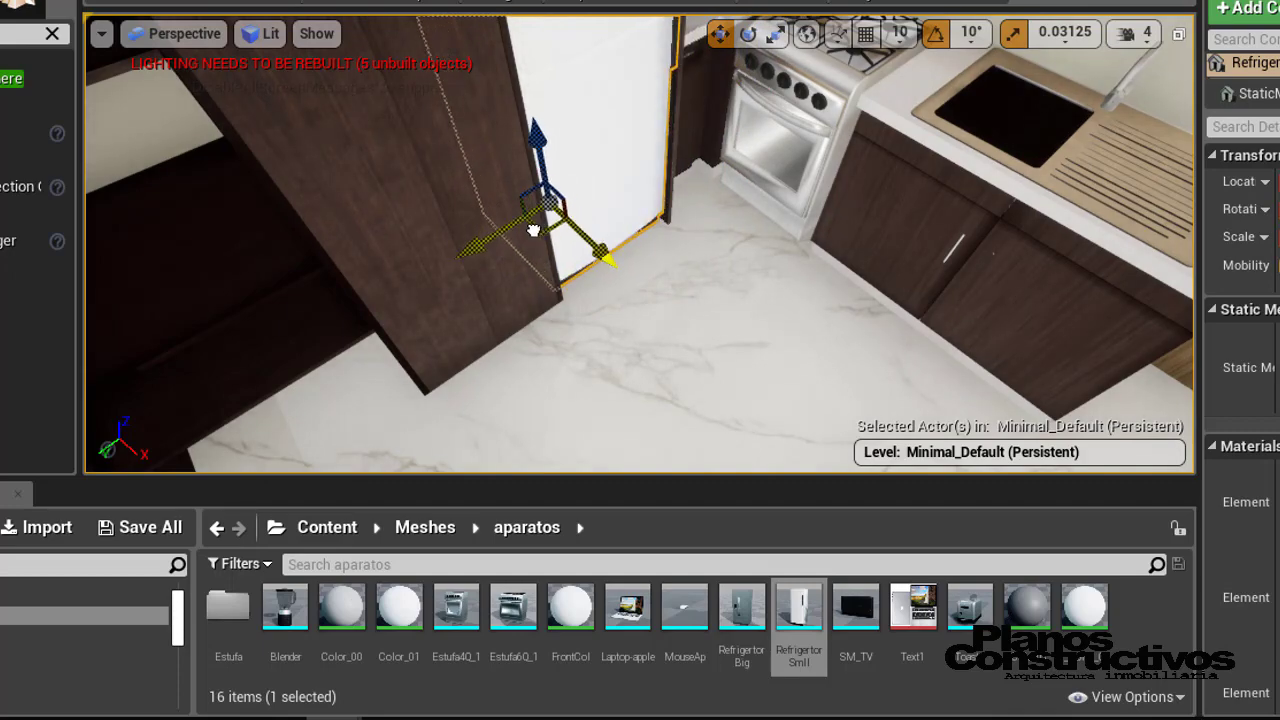
{"action": "mouse_move", "coordinate": [642, 268]}
{"action": "right_mouse_down"}
{"action": "mouse_move", "coordinate": [700, 268]}
{"action": "mouse_move", "coordinate": [600, 268]}
{"action": "mouse_move", "coordinate": [570, 250]}
{"action": "right_mouse_up"}
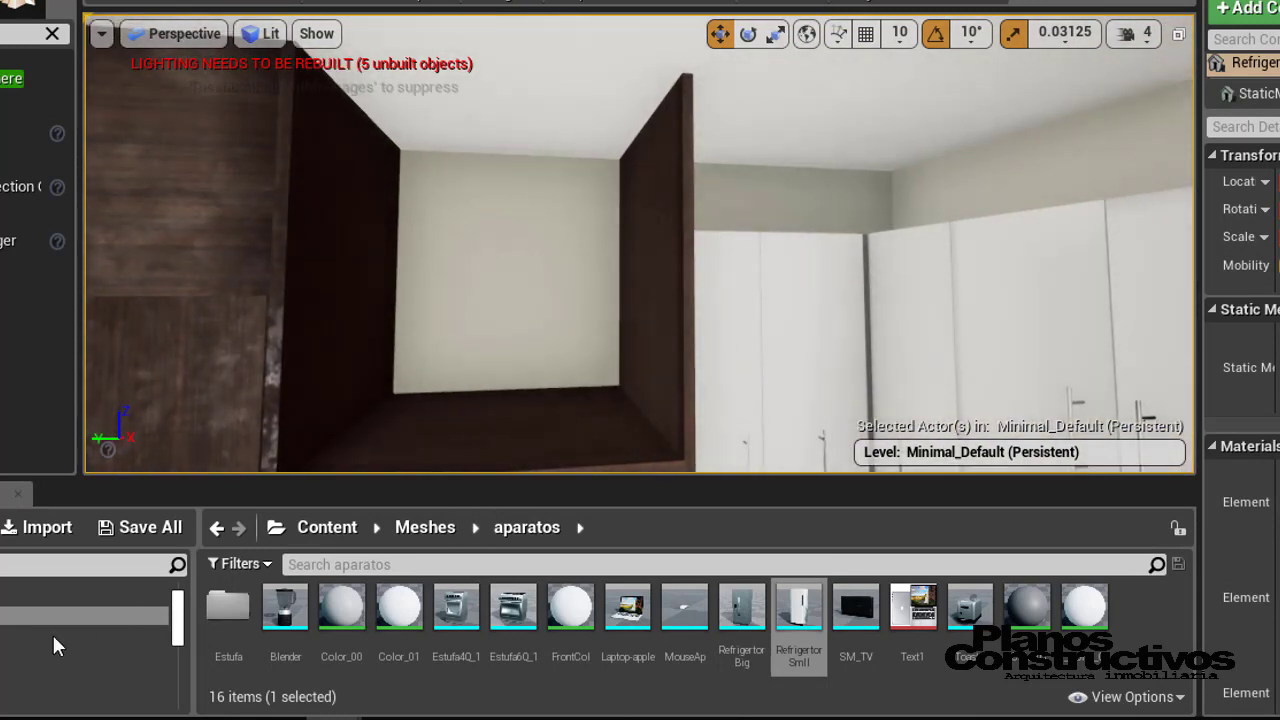
{"action": "left_click", "coordinate": [55, 651]}
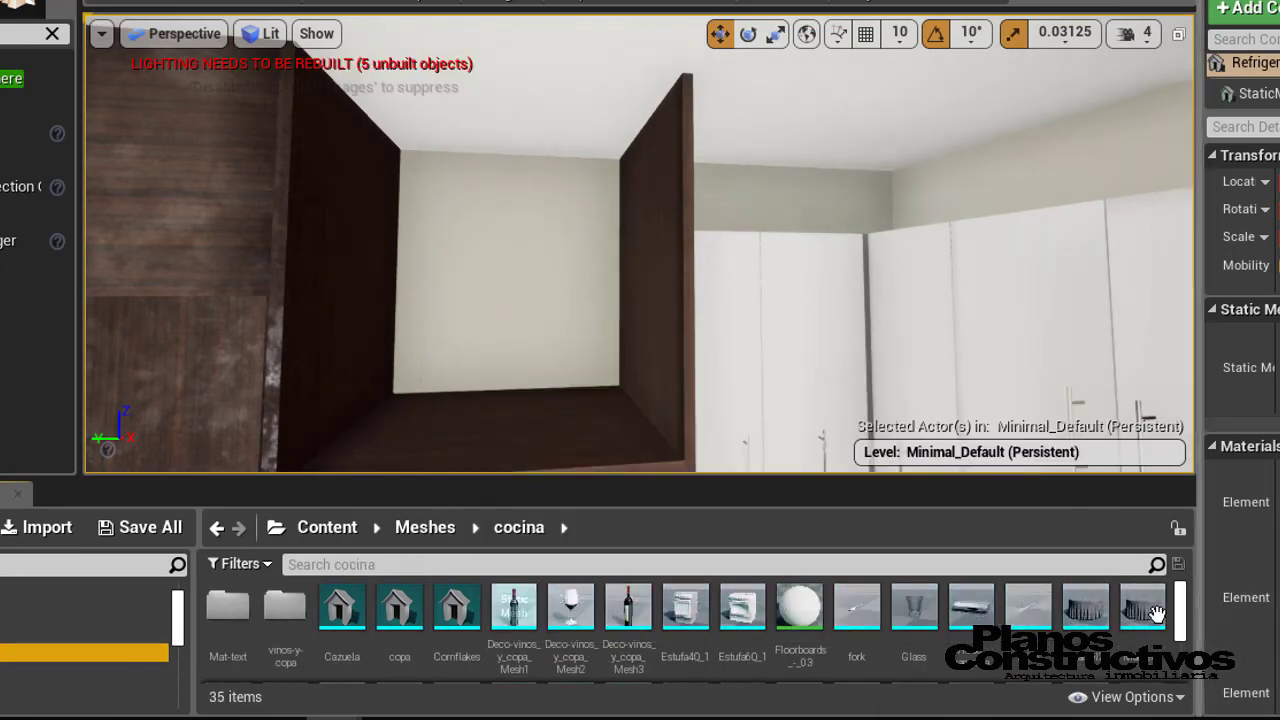
Place the Microwave mesh from the cocina folder inside the dark cabinet niche.
{"action": "scroll", "coordinate": [968, 618], "scroll_direction": "down", "scroll_amount": 1}
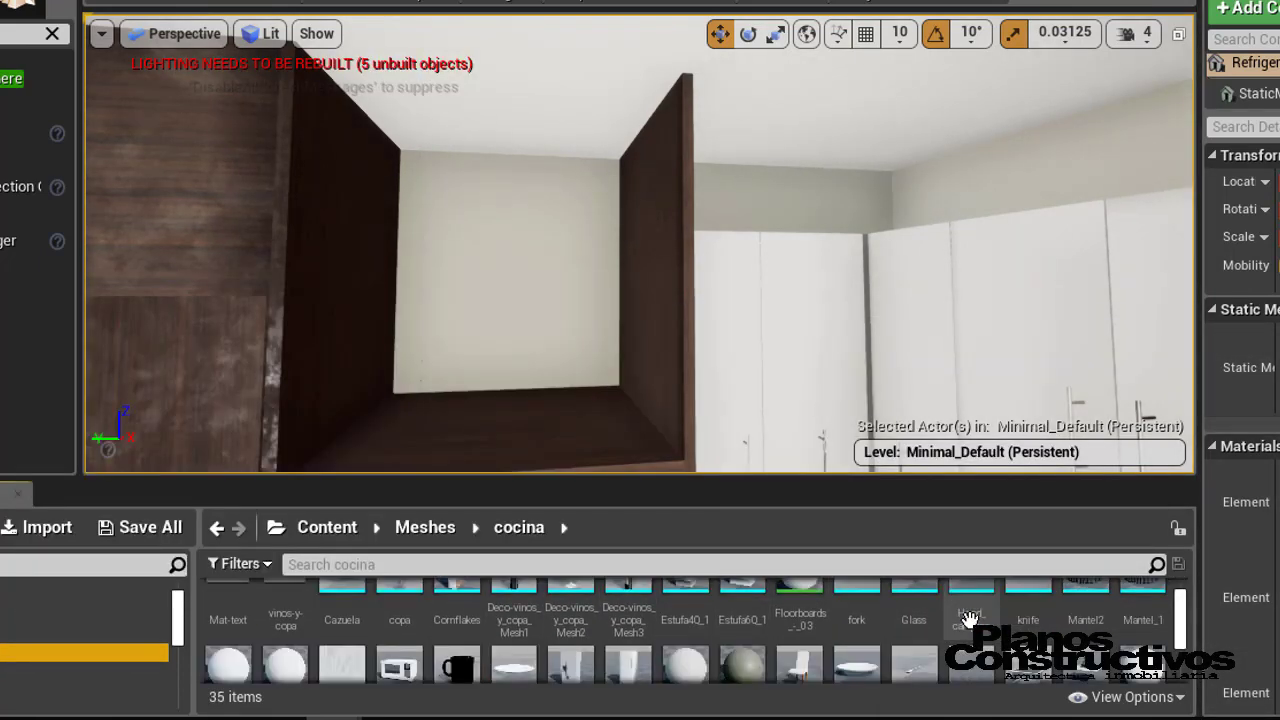
{"action": "scroll", "coordinate": [900, 617], "scroll_direction": "down", "scroll_amount": 3}
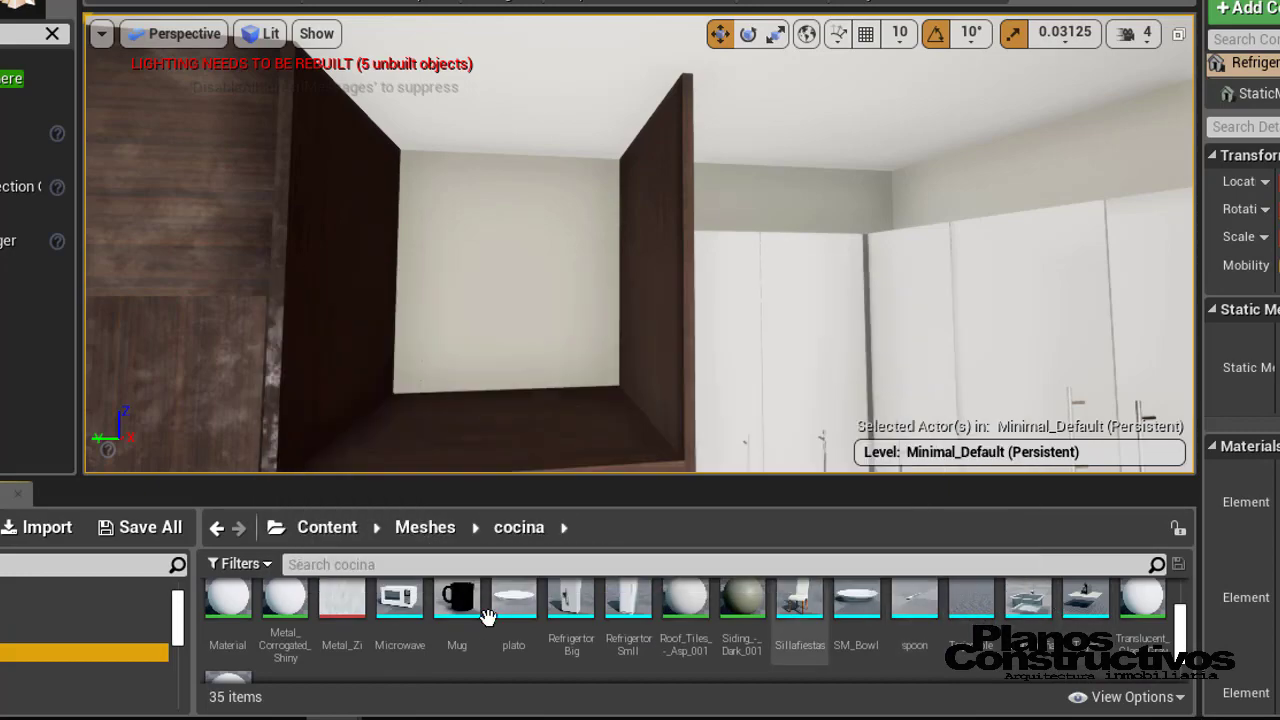
{"action": "left_click_drag", "start_coordinate": [400, 600], "coordinate": [467, 418]}
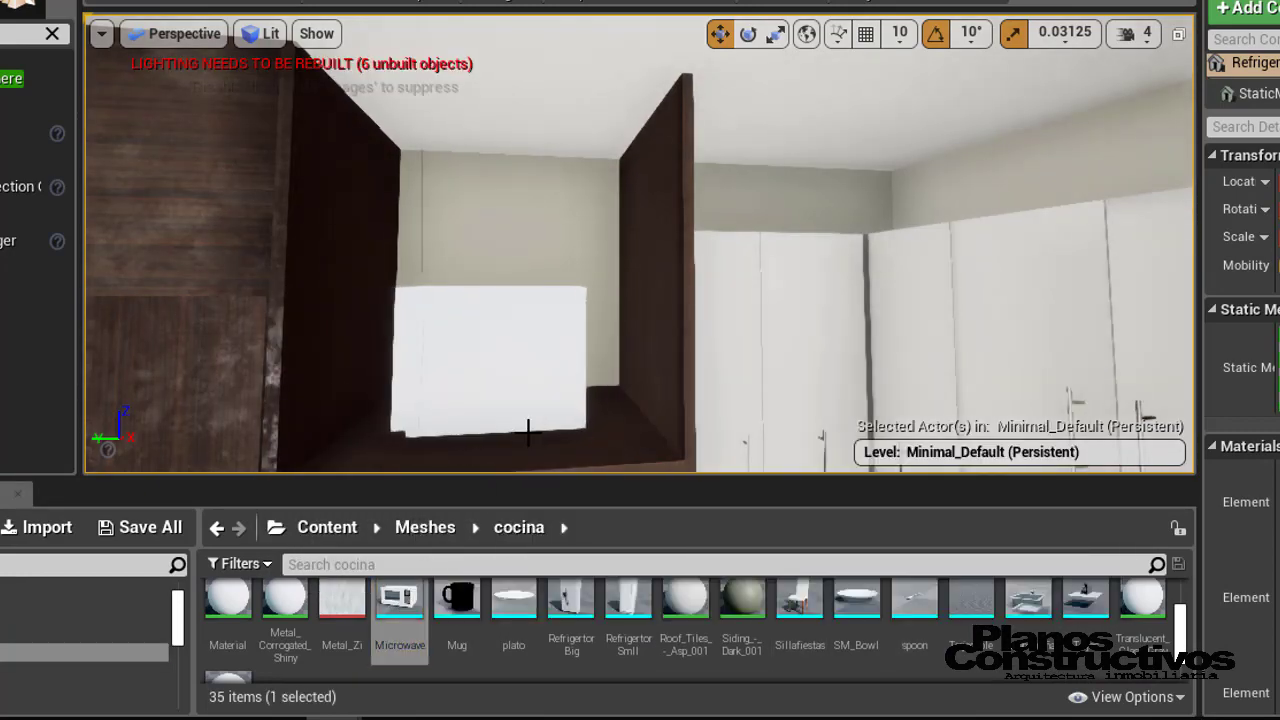
Fly the camera through the twin-bed bedroom to the TV above the wood console.
{"action": "right_click_drag", "start_coordinate": [516, 386], "coordinate": [330, 420]}
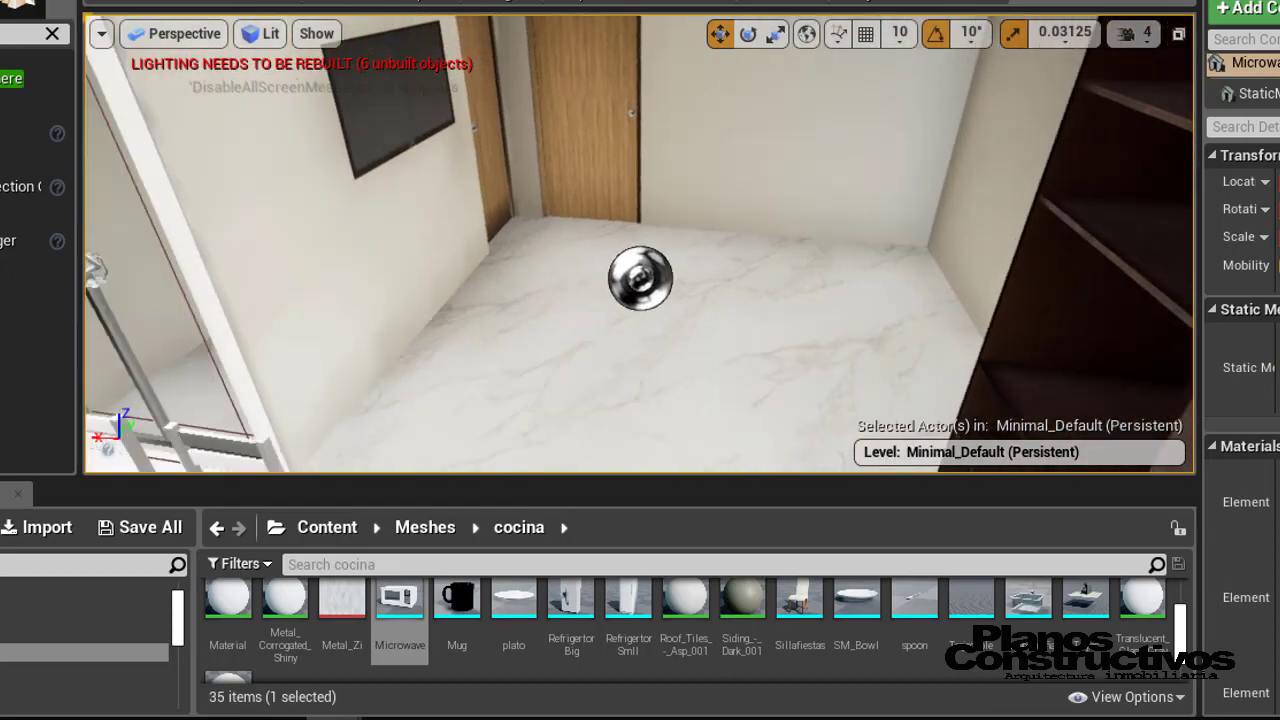
{"action": "mouse_move", "coordinate": [640, 280]}
{"action": "right_mouse_down"}
{"action": "mouse_move", "coordinate": [620, 230]}
{"action": "mouse_move", "coordinate": [560, 243]}
{"action": "right_mouse_up"}
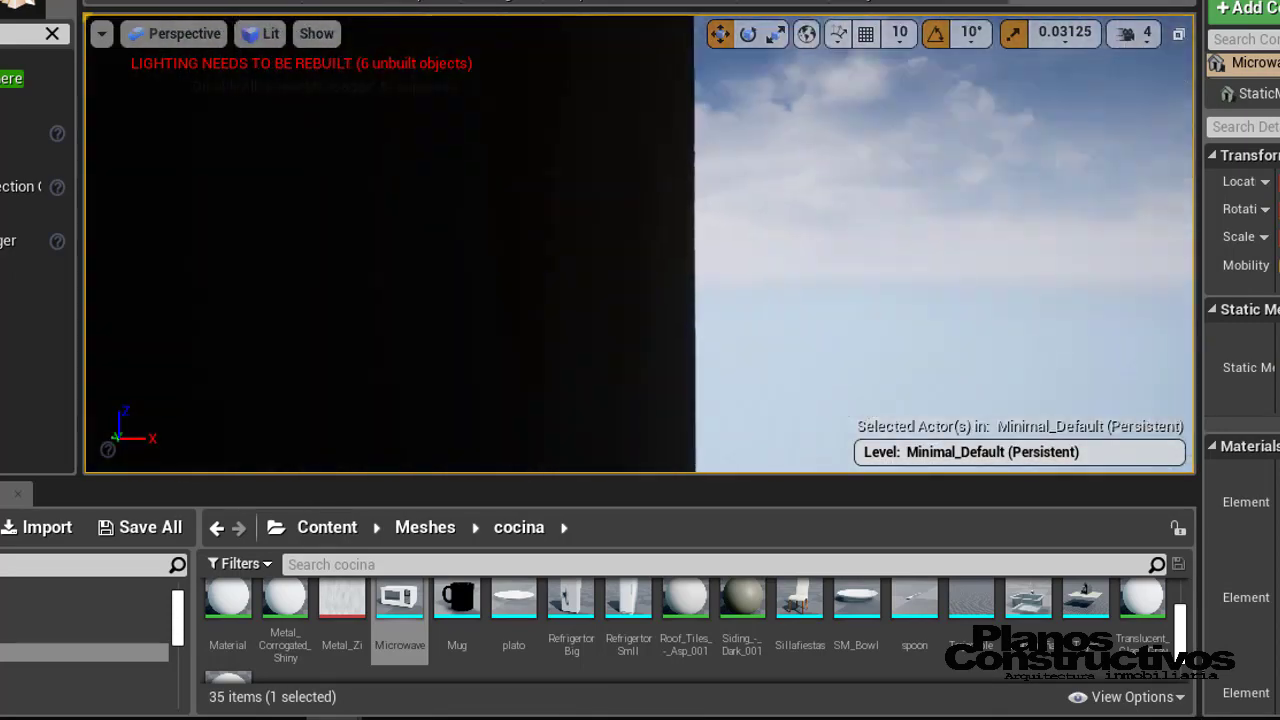
{"action": "mouse_move", "coordinate": [640, 243]}
{"action": "right_mouse_down"}
{"action": "mouse_move", "coordinate": [600, 260]}
{"action": "mouse_move", "coordinate": [700, 250]}
{"action": "mouse_move", "coordinate": [560, 243]}
{"action": "right_mouse_up"}
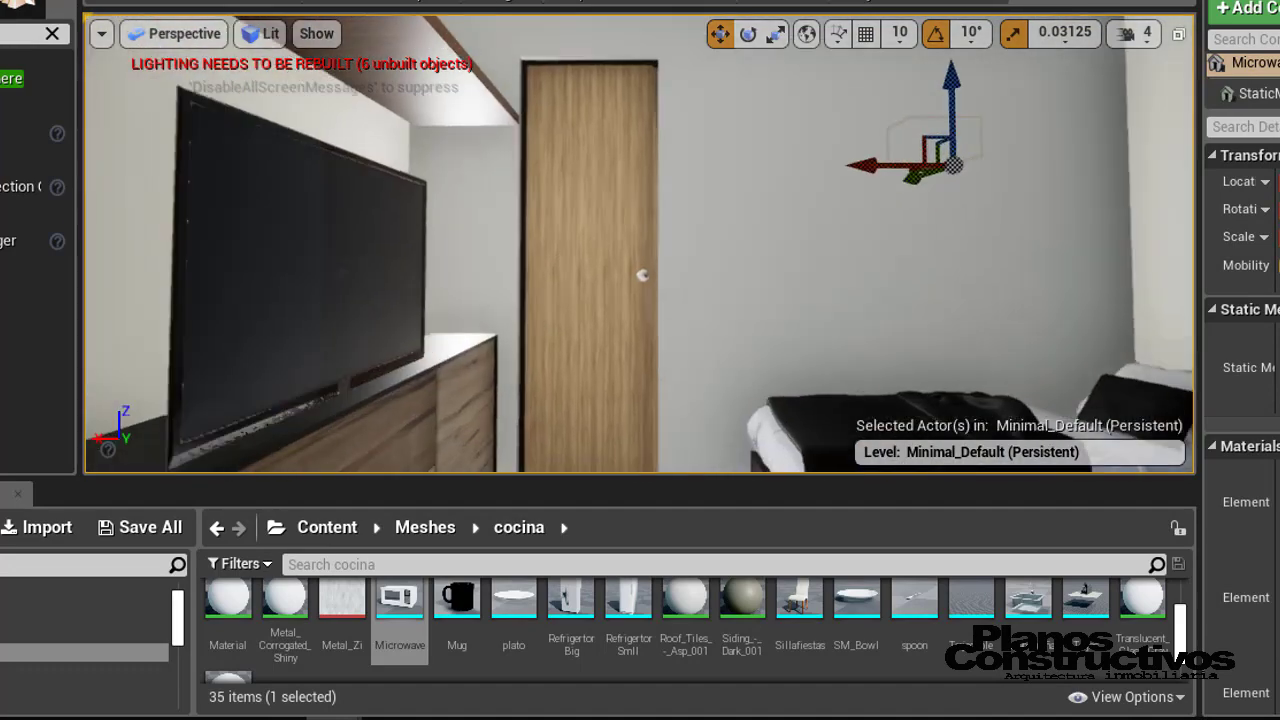
{"action": "right_click_drag", "start_coordinate": [640, 243], "coordinate": [560, 250]}
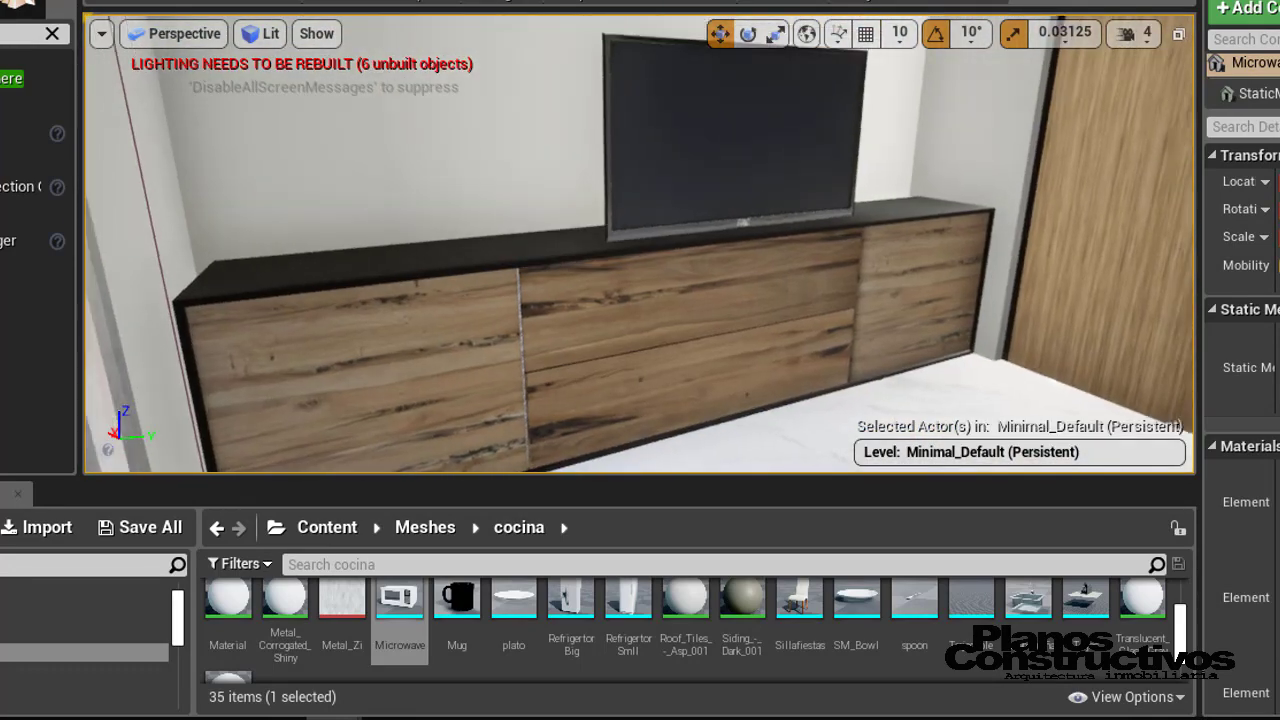
{"action": "right_click_drag", "start_coordinate": [484, 315], "coordinate": [470, 315]}
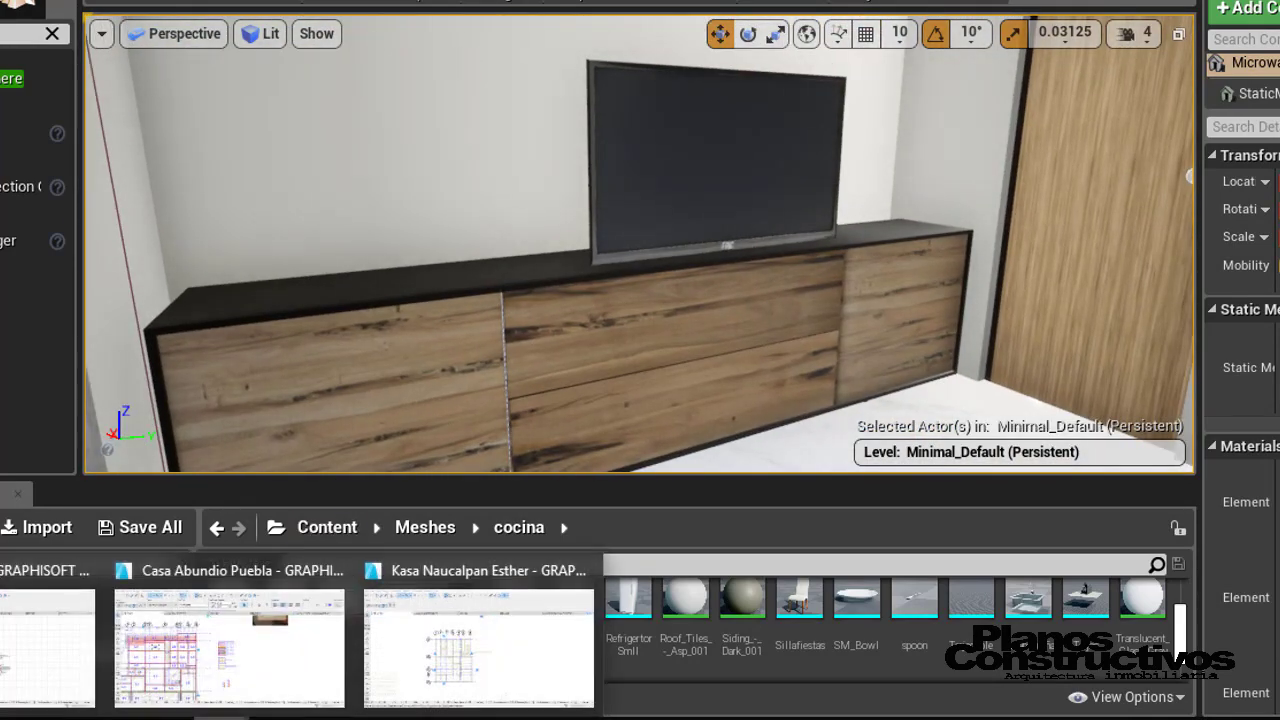
{"action": "left_click", "coordinate": [87, 618]}
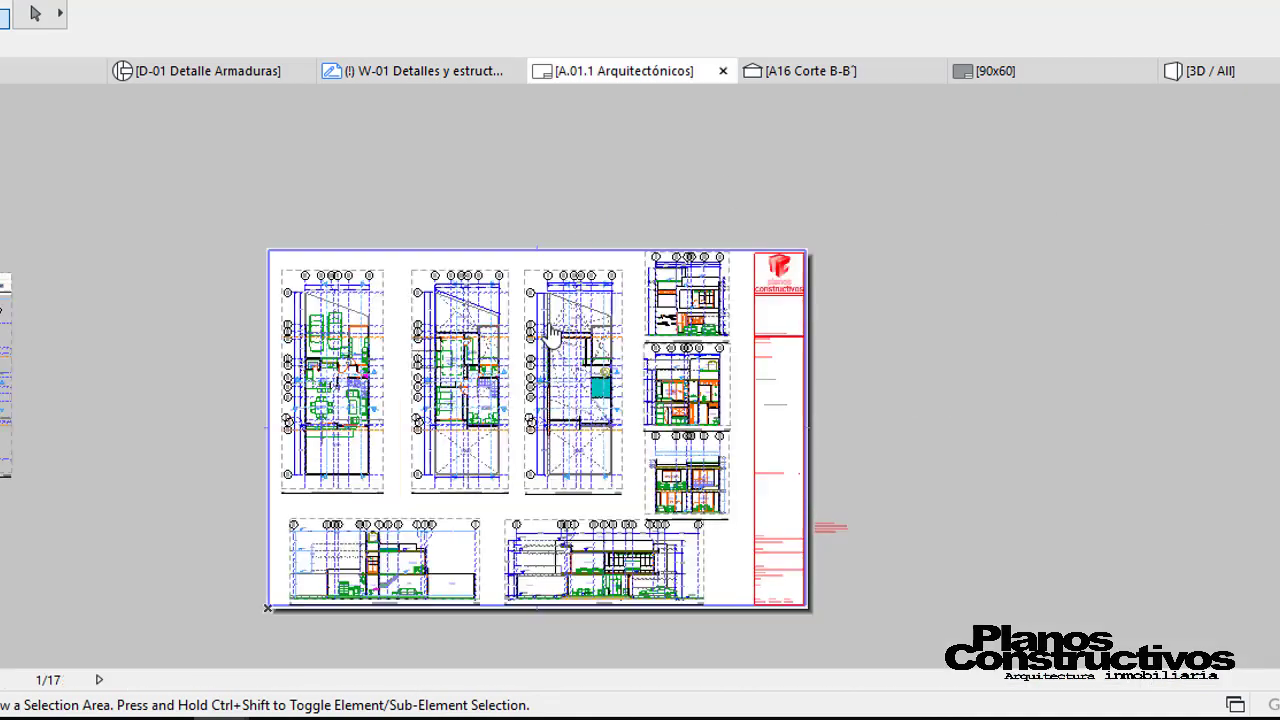
{"action": "scroll", "coordinate": [404, 475], "scroll_direction": "up", "scroll_amount": 3}
{"action": "scroll", "coordinate": [499, 245], "scroll_direction": "down", "scroll_amount": 2}
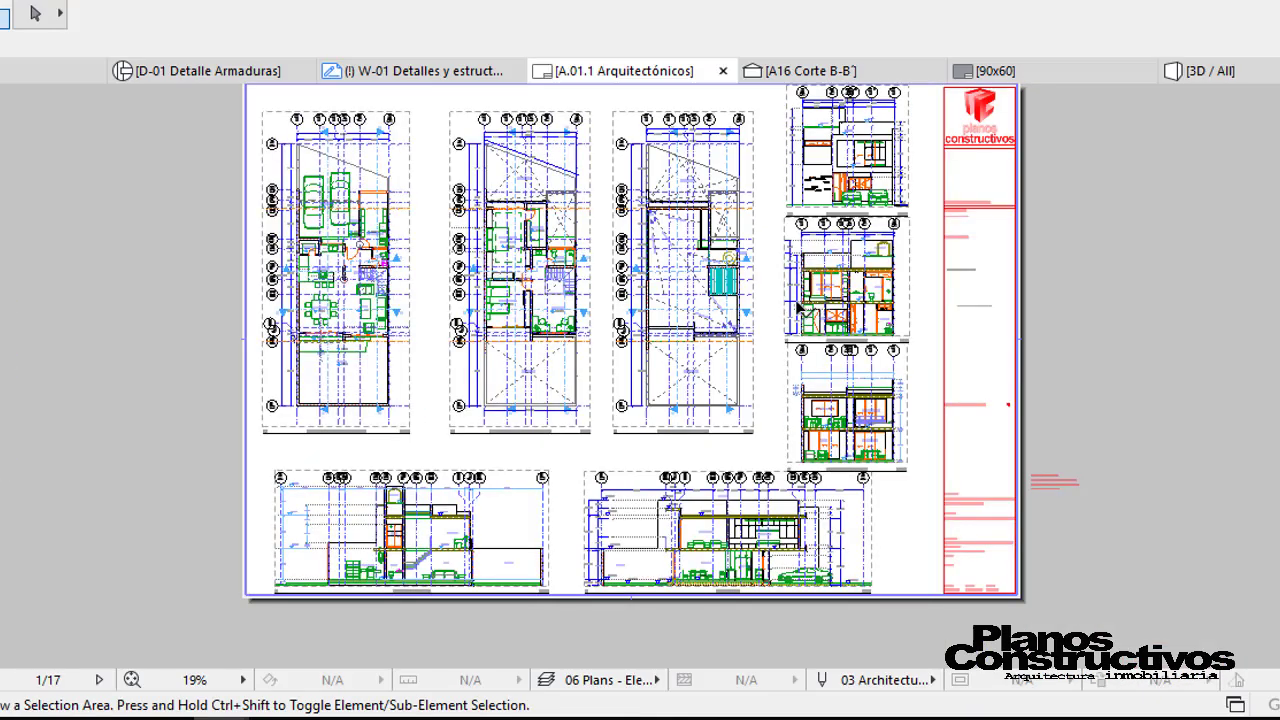
{"action": "scroll", "coordinate": [796, 301], "scroll_direction": "up", "scroll_amount": 3}
{"action": "scroll", "coordinate": [481, 208], "scroll_direction": "down", "scroll_amount": 3}
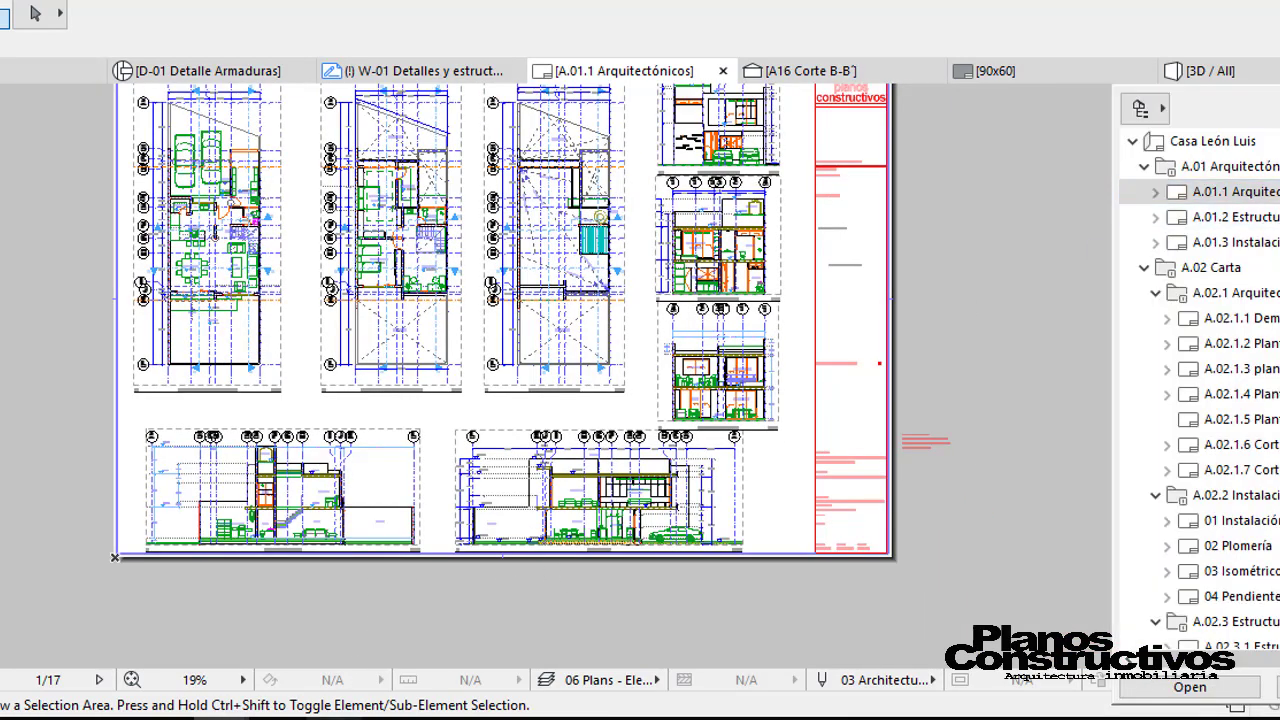
{"action": "mouse_move", "coordinate": [334, 716]}
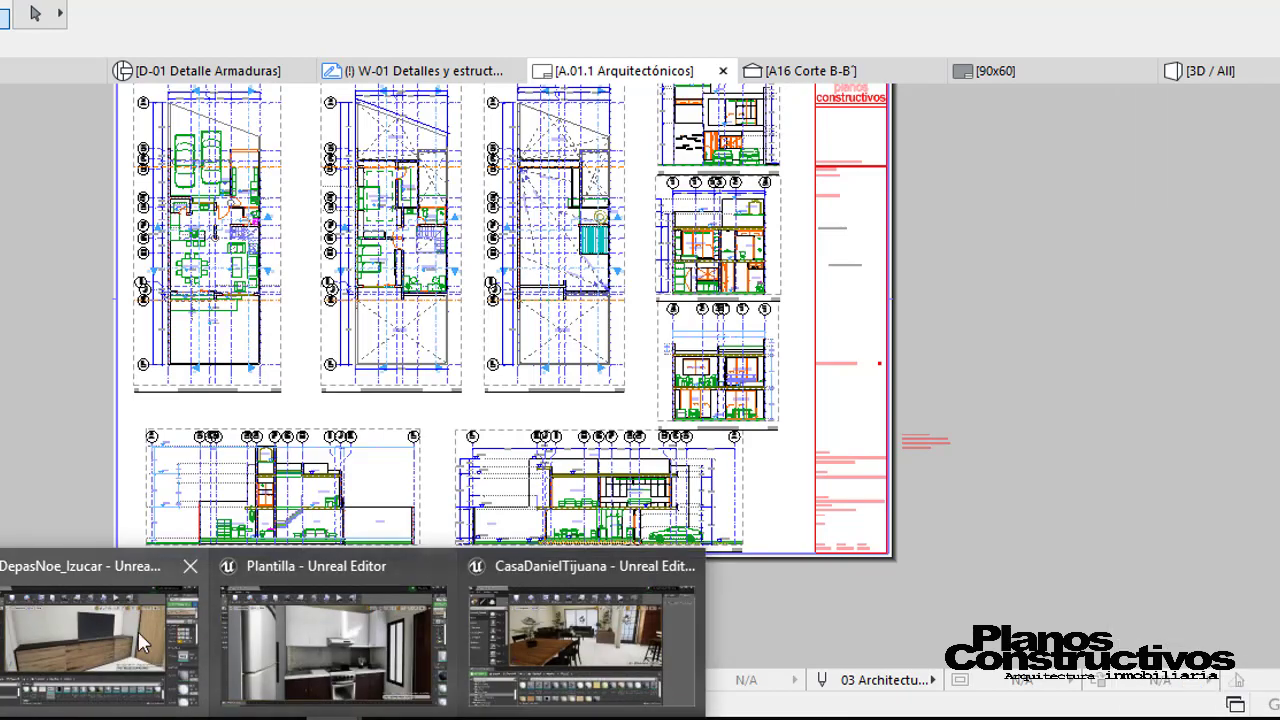
{"action": "left_click", "coordinate": [138, 631]}
Fly the camera along the TV wall and through the wooden door, then switch Unreal projects.
{"action": "right_click_drag", "start_coordinate": [640, 260], "coordinate": [640, 200]}
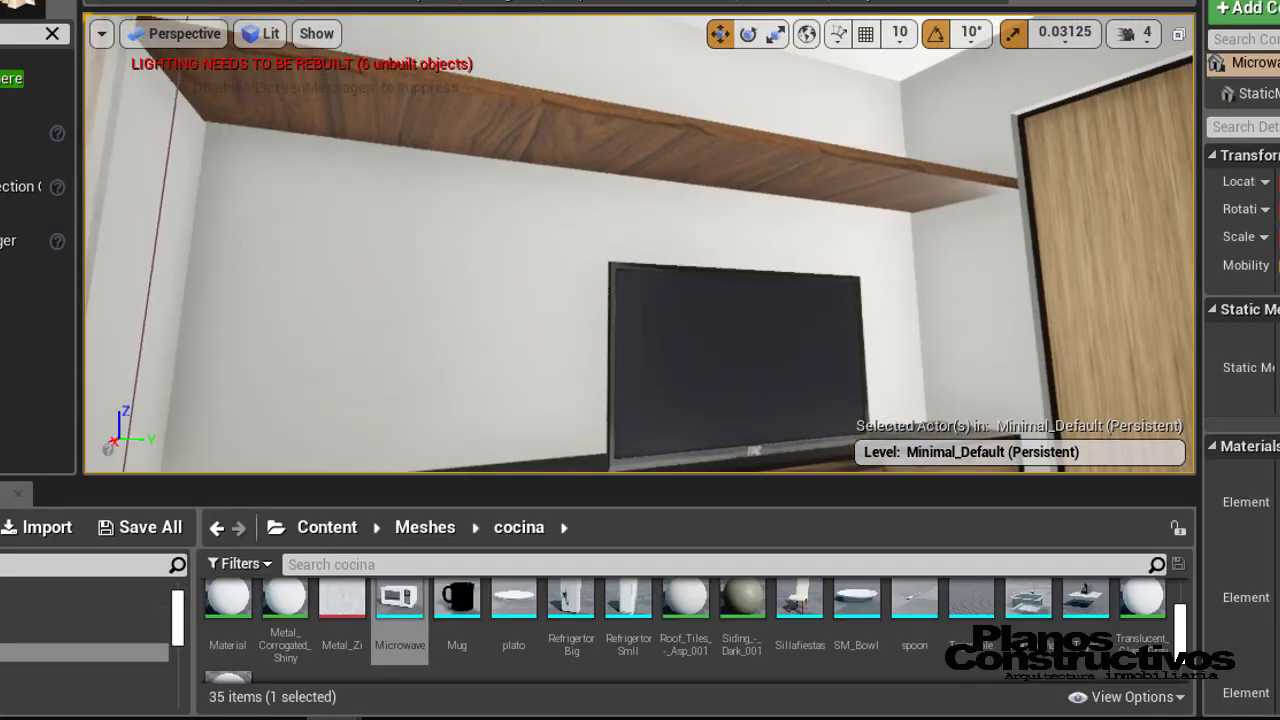
{"action": "right_click_drag", "start_coordinate": [435, 208], "coordinate": [435, 208]}
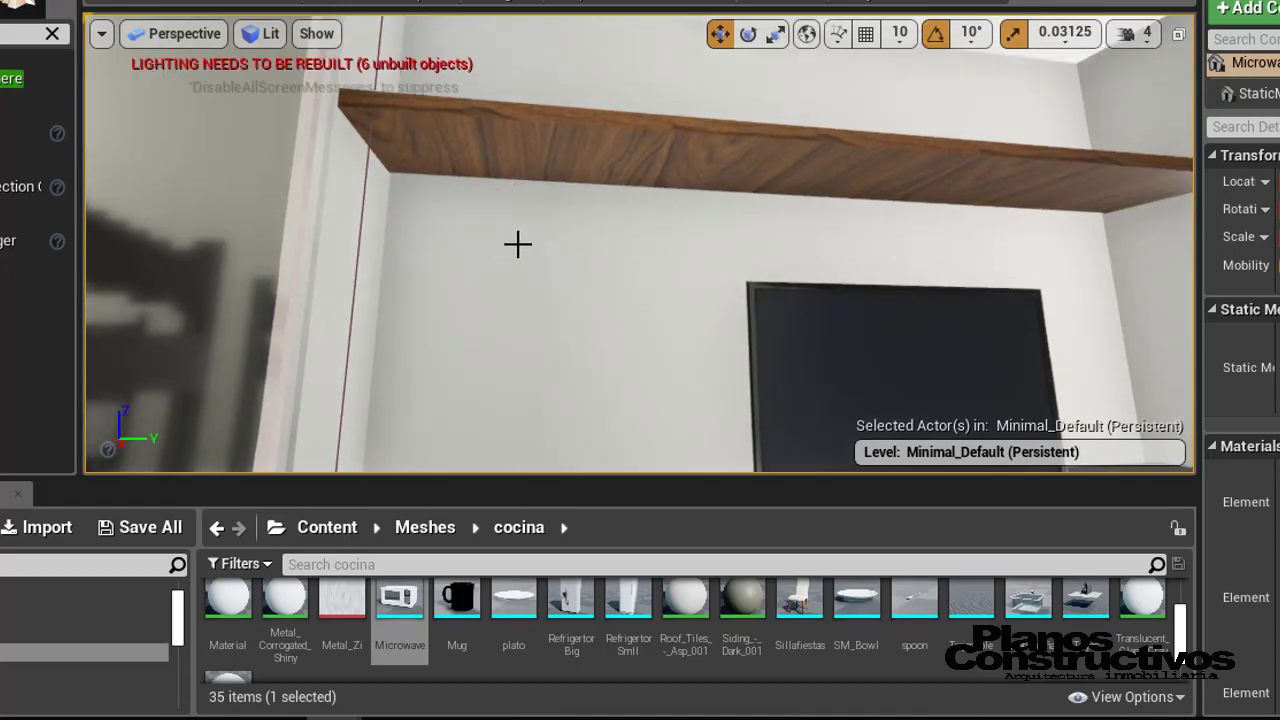
{"action": "mouse_move", "coordinate": [518, 243]}
{"action": "right_mouse_down"}
{"action": "mouse_move", "coordinate": [1104, 335]}
{"action": "mouse_move", "coordinate": [914, 300]}
{"action": "mouse_move", "coordinate": [754, 363]}
{"action": "mouse_move", "coordinate": [769, 406]}
{"action": "mouse_move", "coordinate": [572, 302]}
{"action": "right_mouse_up"}
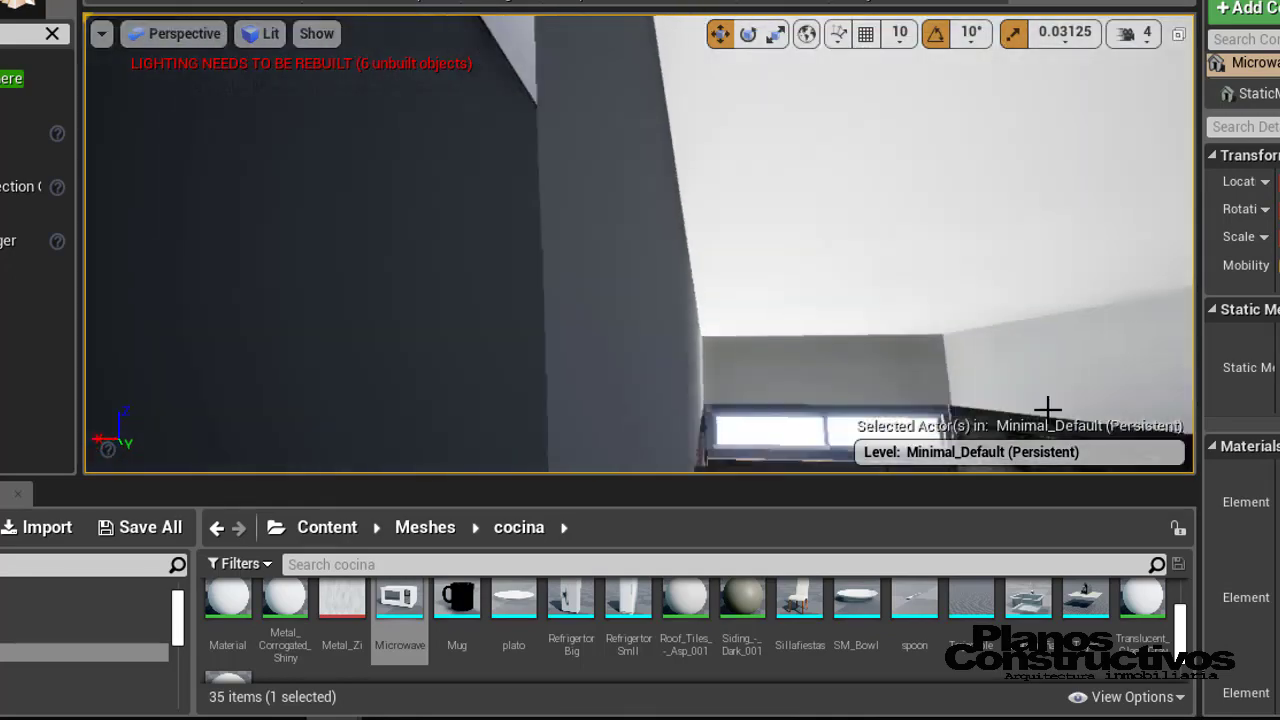
{"action": "mouse_move", "coordinate": [1048, 410]}
{"action": "right_mouse_down"}
{"action": "mouse_move", "coordinate": [1093, 458]}
{"action": "mouse_move", "coordinate": [1072, 427]}
{"action": "right_mouse_up"}
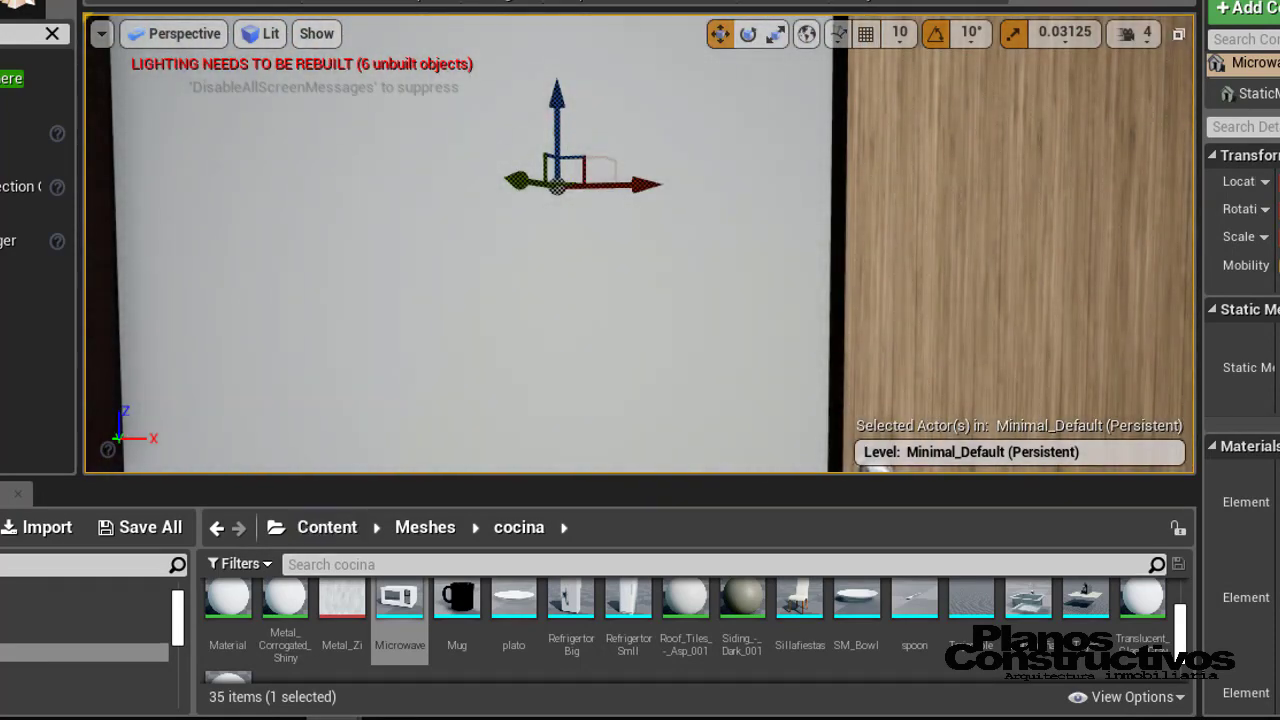
{"action": "left_click", "coordinate": [340, 656]}
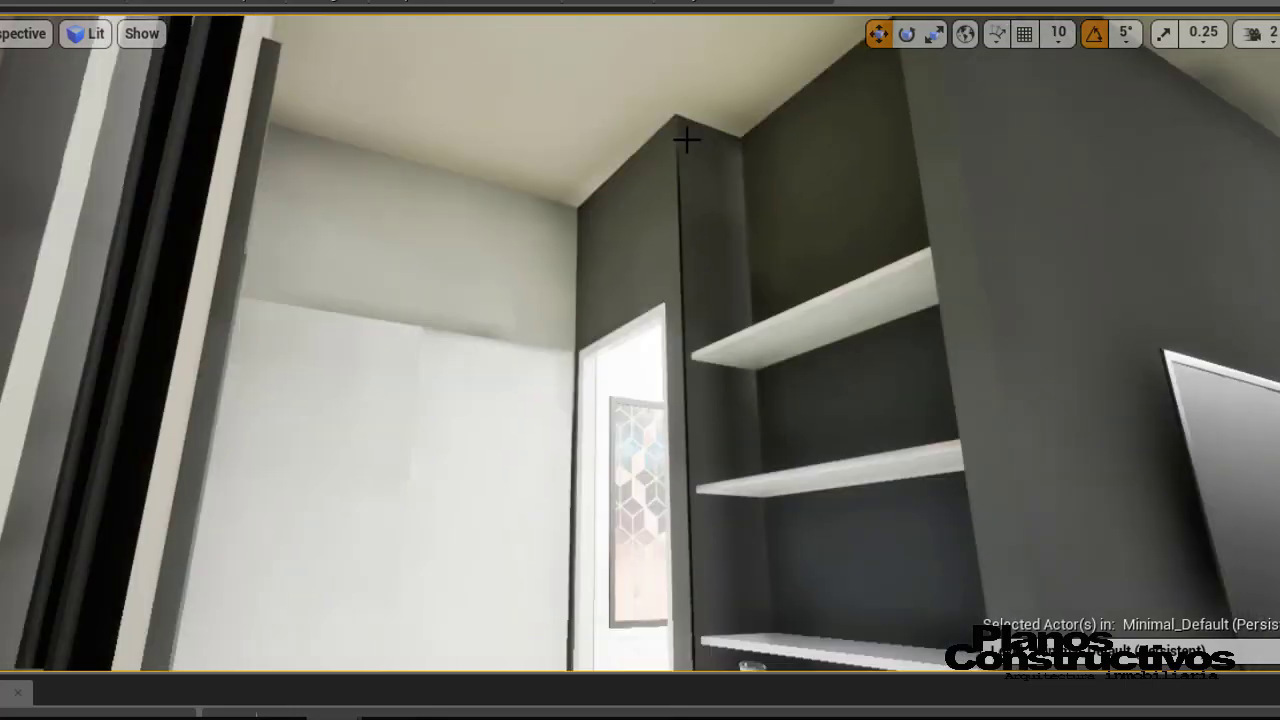
Turn the furnished house's view from the living room to the white kitchen island with four bar stools.
{"action": "left_click_drag", "start_coordinate": [447, 313], "coordinate": [458, 327]}
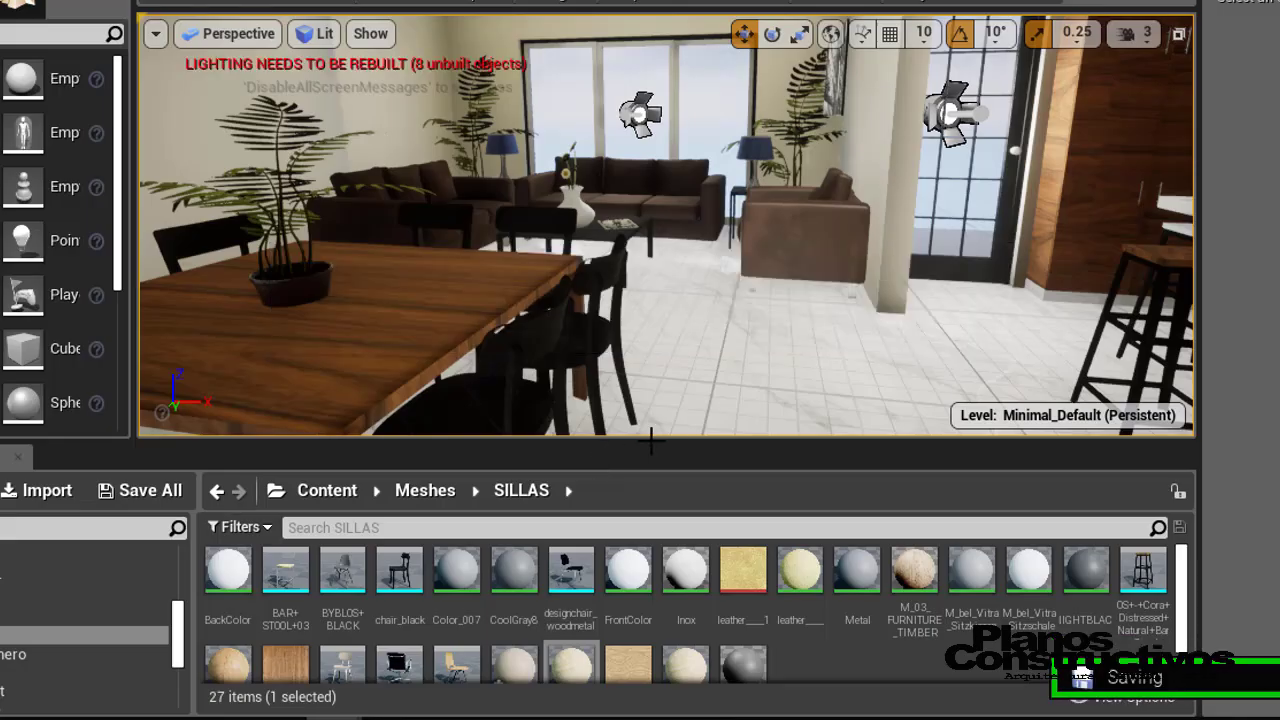
{"action": "left_click_drag", "start_coordinate": [465, 245], "coordinate": [835, 195]}
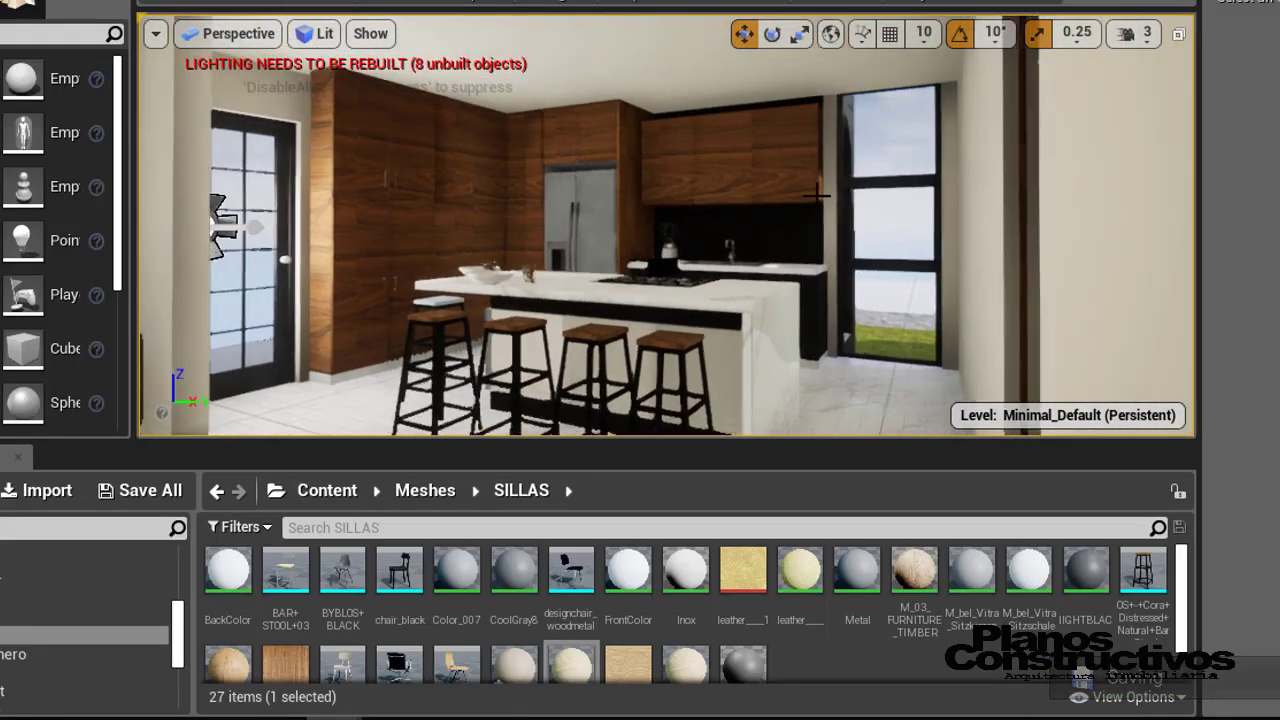
Fly forward past the staircase and dining table toward the narrow clerestory windows.
{"action": "scroll", "coordinate": [835, 195], "scroll_direction": "up", "scroll_amount": 5}
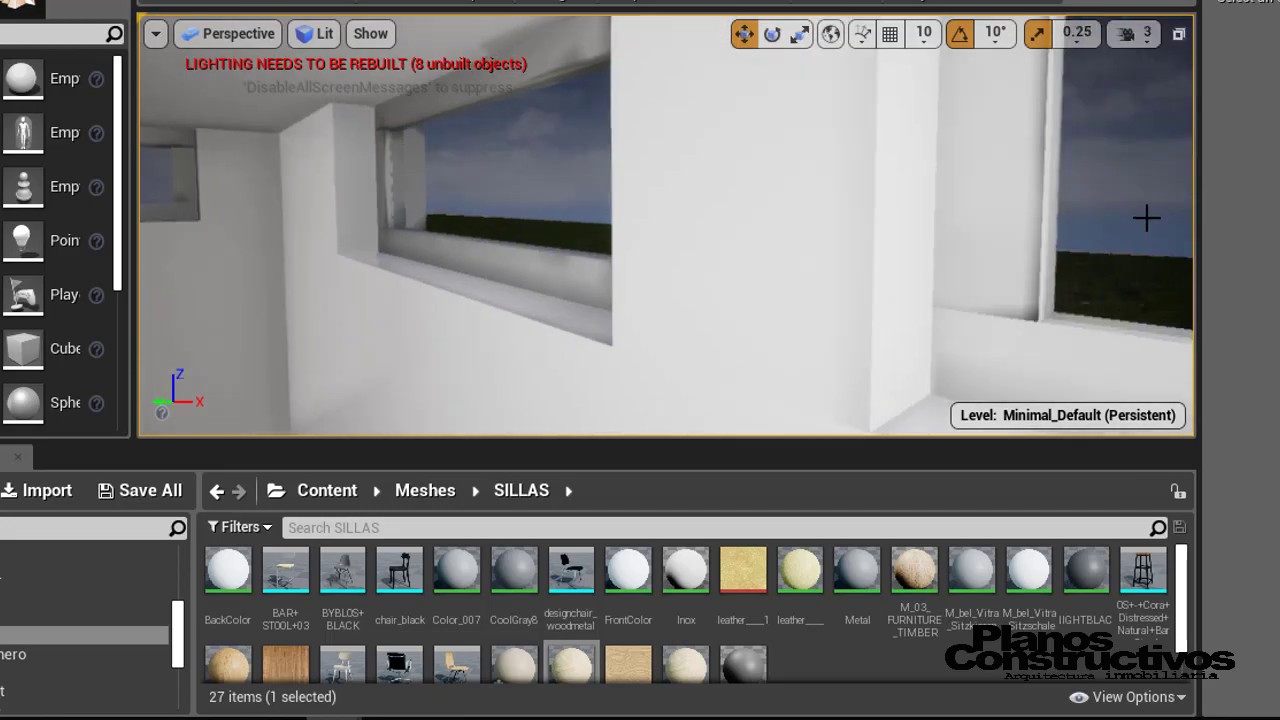
Fly out through the wall onto the grass, then back through the window into the open-plan room.
{"action": "mouse_move", "coordinate": [1146, 218]}
{"action": "left_mouse_down"}
{"action": "mouse_move", "coordinate": [826, 283]}
{"action": "mouse_move", "coordinate": [700, 221]}
{"action": "left_mouse_up"}
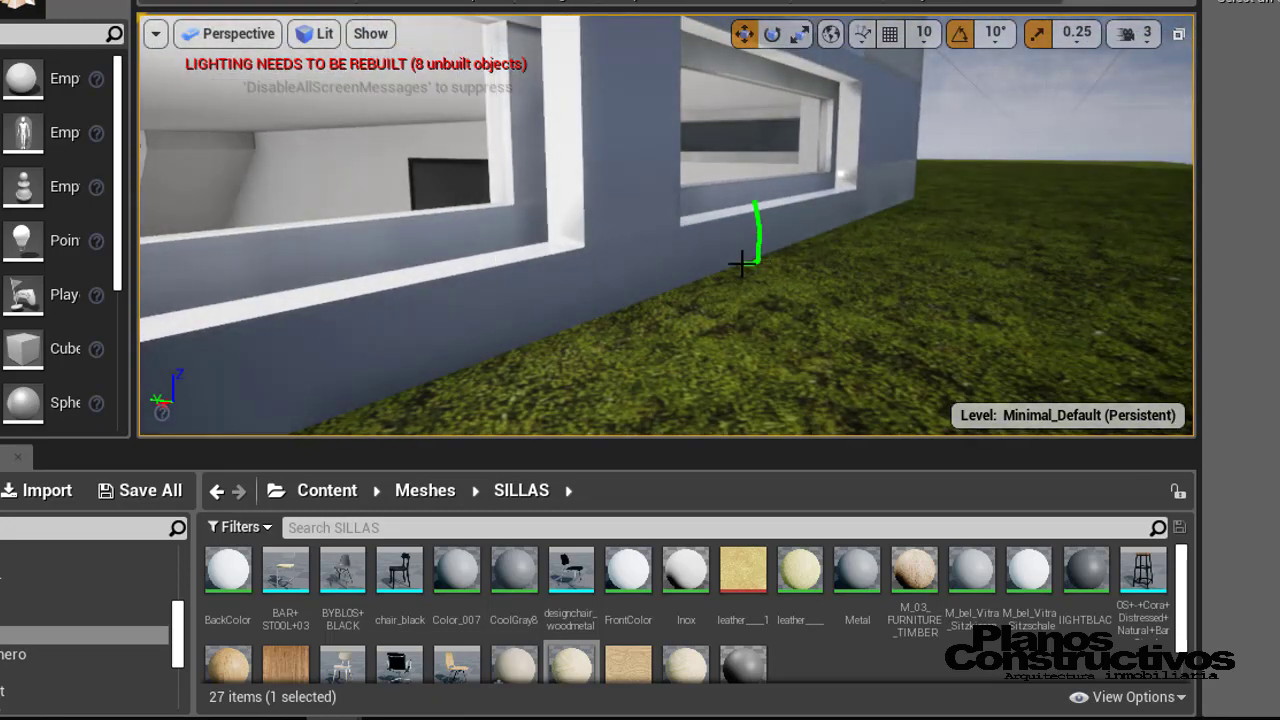
{"action": "mouse_move", "coordinate": [765, 205]}
{"action": "left_mouse_down"}
{"action": "mouse_move", "coordinate": [829, 223]}
{"action": "mouse_move", "coordinate": [420, 163]}
{"action": "mouse_move", "coordinate": [277, 246]}
{"action": "mouse_move", "coordinate": [317, 143]}
{"action": "mouse_move", "coordinate": [266, 140]}
{"action": "mouse_move", "coordinate": [214, 148]}
{"action": "mouse_move", "coordinate": [33, 300]}
{"action": "mouse_move", "coordinate": [811, 310]}
{"action": "left_mouse_up"}
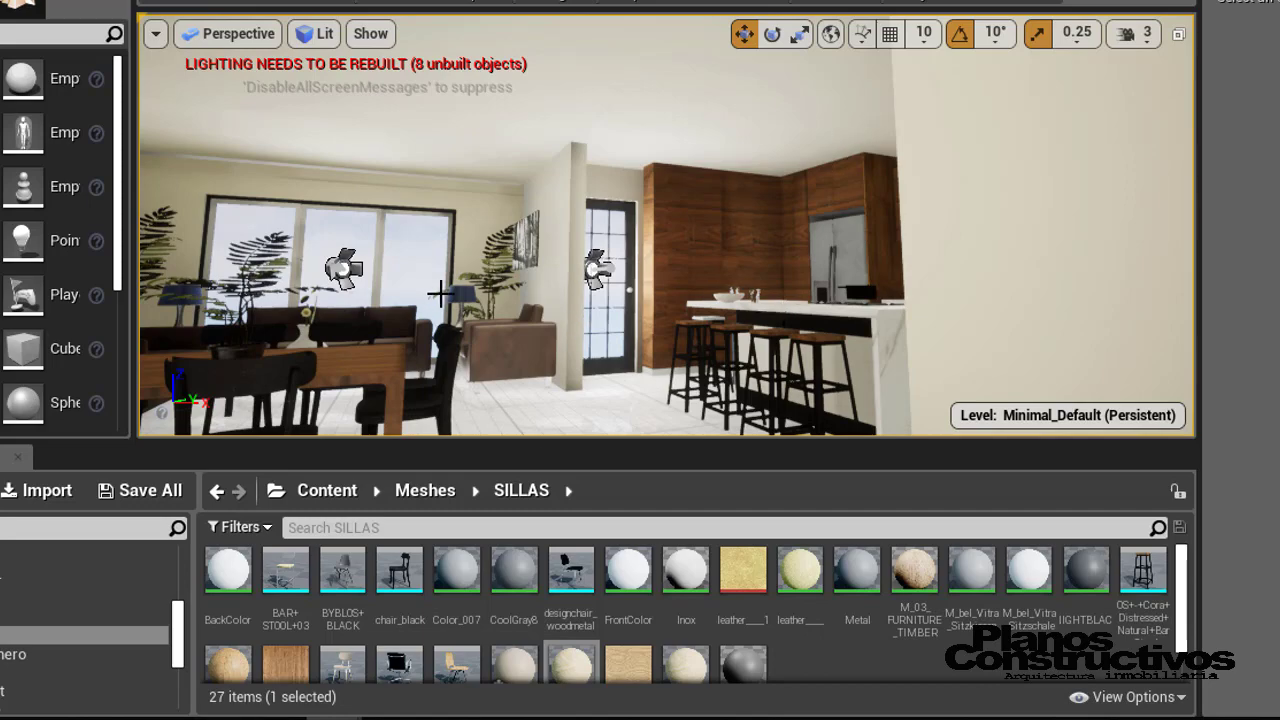
Swing the view from the kitchen bar across the dining table toward the staircase railing and sofa.
{"action": "mouse_move", "coordinate": [440, 292]}
{"action": "right_mouse_down"}
{"action": "mouse_move", "coordinate": [315, 263]}
{"action": "mouse_move", "coordinate": [602, 340]}
{"action": "mouse_move", "coordinate": [497, 333]}
{"action": "mouse_move", "coordinate": [663, 340]}
{"action": "right_mouse_up"}
{"action": "right_click_drag", "start_coordinate": [662, 340], "coordinate": [560, 330]}
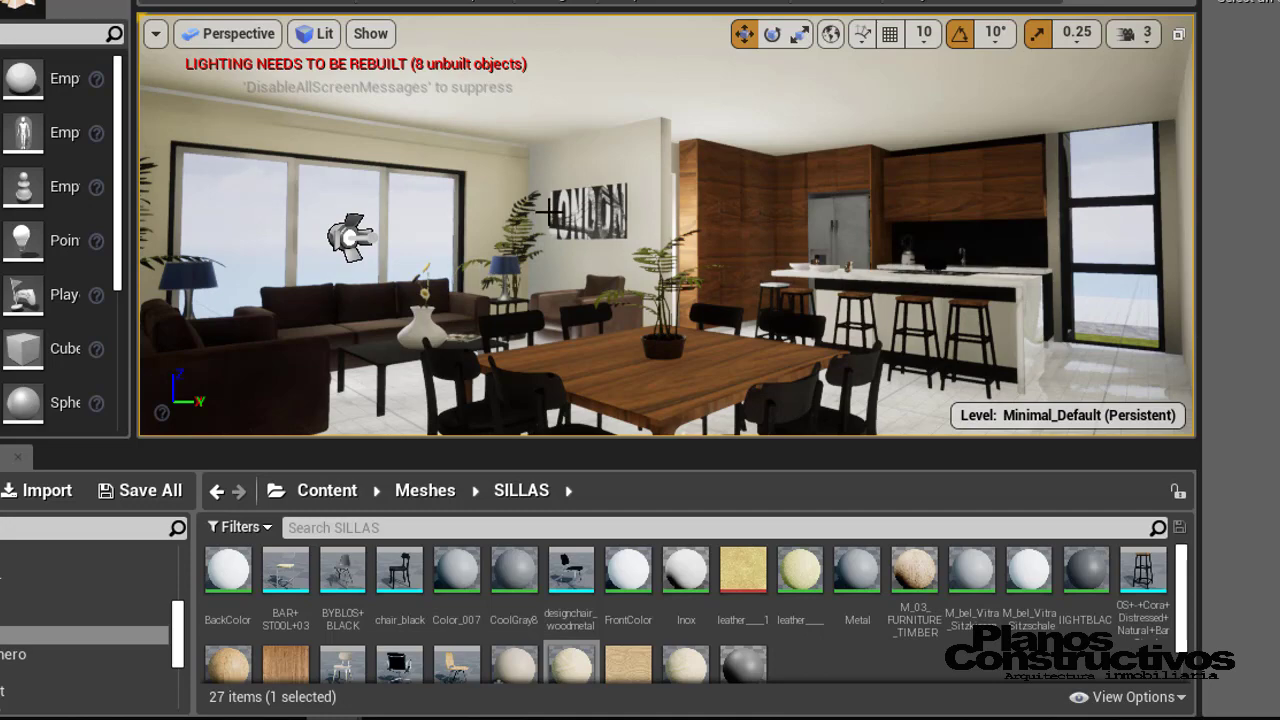
{"action": "mouse_move", "coordinate": [480, 272]}
{"action": "right_mouse_down"}
{"action": "mouse_move", "coordinate": [400, 209]}
{"action": "mouse_move", "coordinate": [320, 212]}
{"action": "mouse_move", "coordinate": [977, 208]}
{"action": "mouse_move", "coordinate": [197, 228]}
{"action": "mouse_move", "coordinate": [549, 210]}
{"action": "right_mouse_up"}
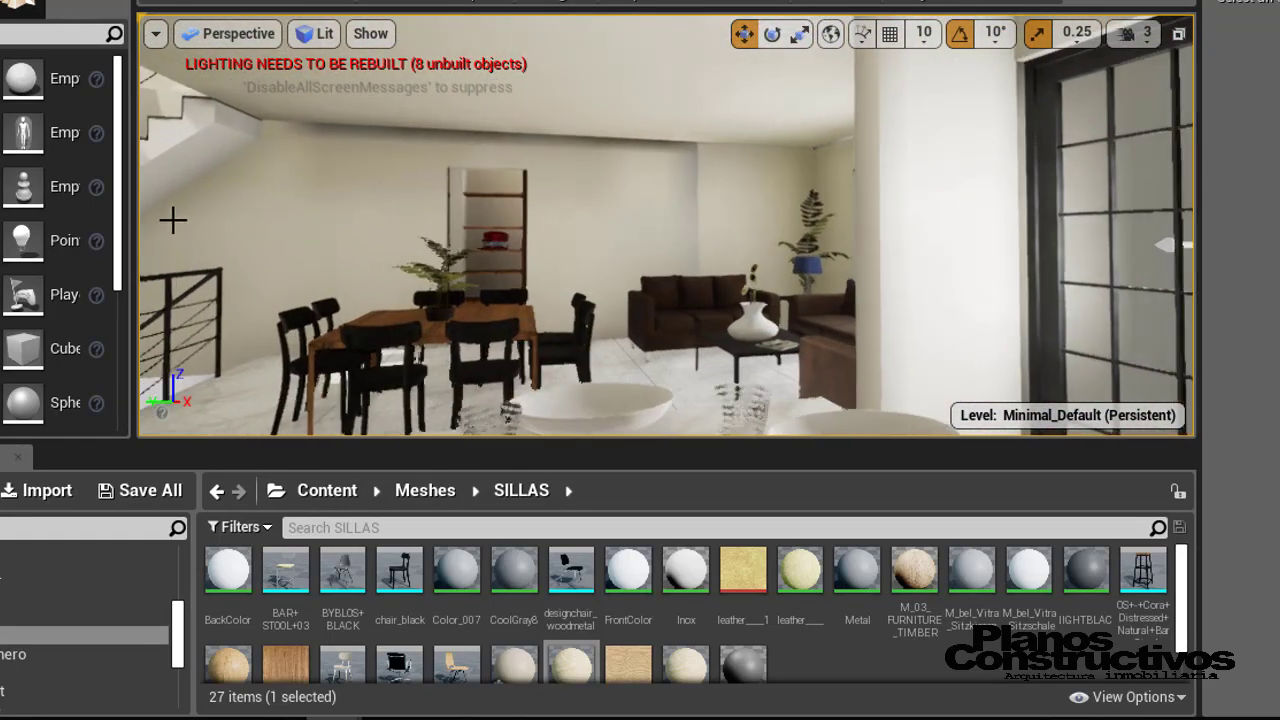